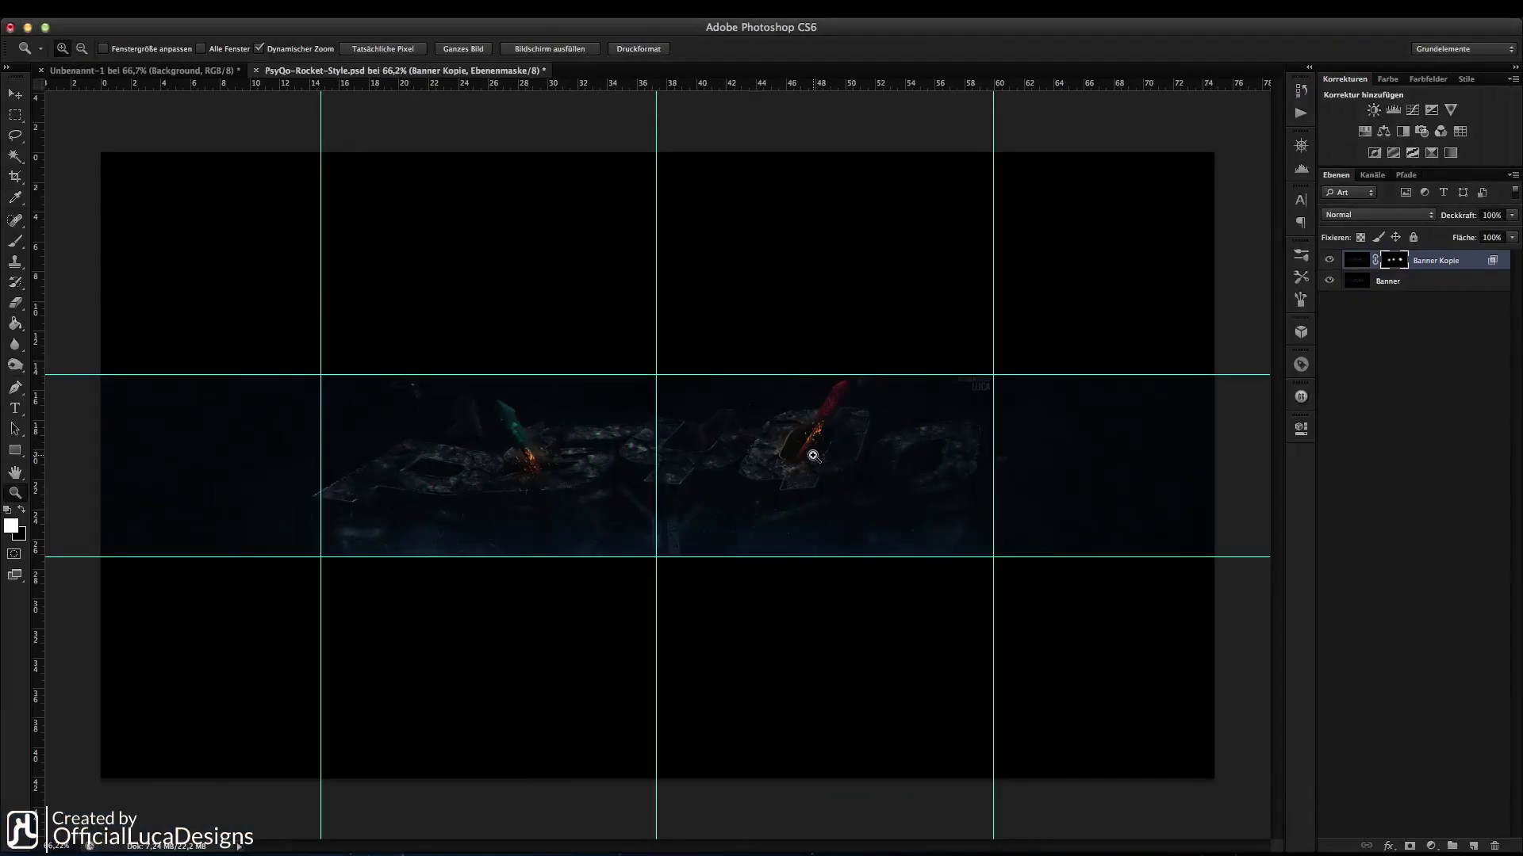
# Zoom in and pan across the banner to inspect the glitched lettering, then zoom back out.
pyautogui.moveTo(784, 460); pyautogui.dragTo(851, 462)
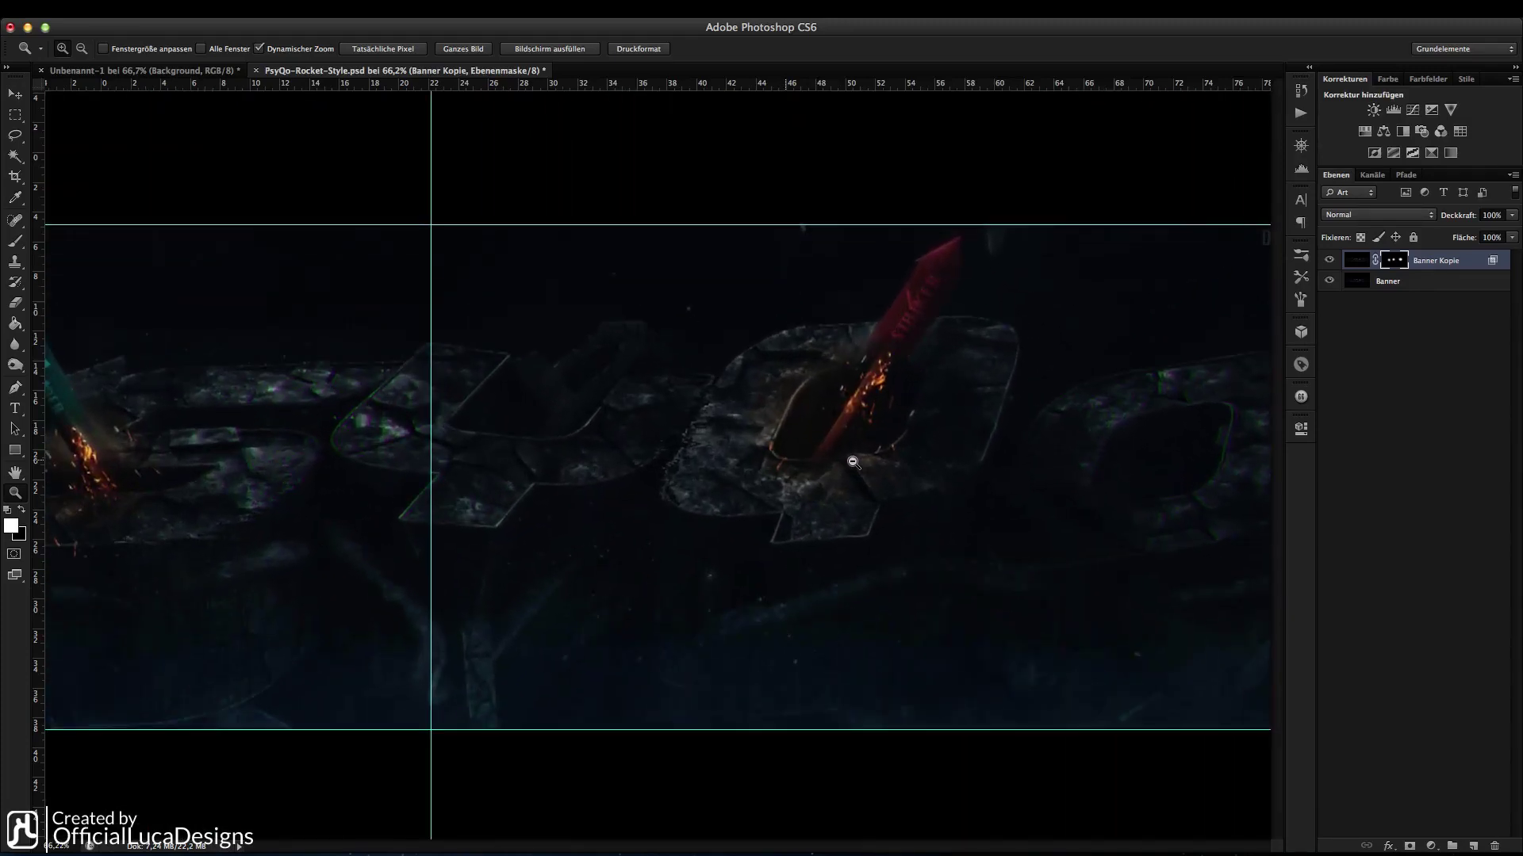
pyautogui.moveTo(852, 462)
pyautogui.mouseDown()
pyautogui.moveTo(875, 455)
pyautogui.moveTo(846, 428)
pyautogui.mouseUp()
pyautogui.hscroll(3, 808, 428)
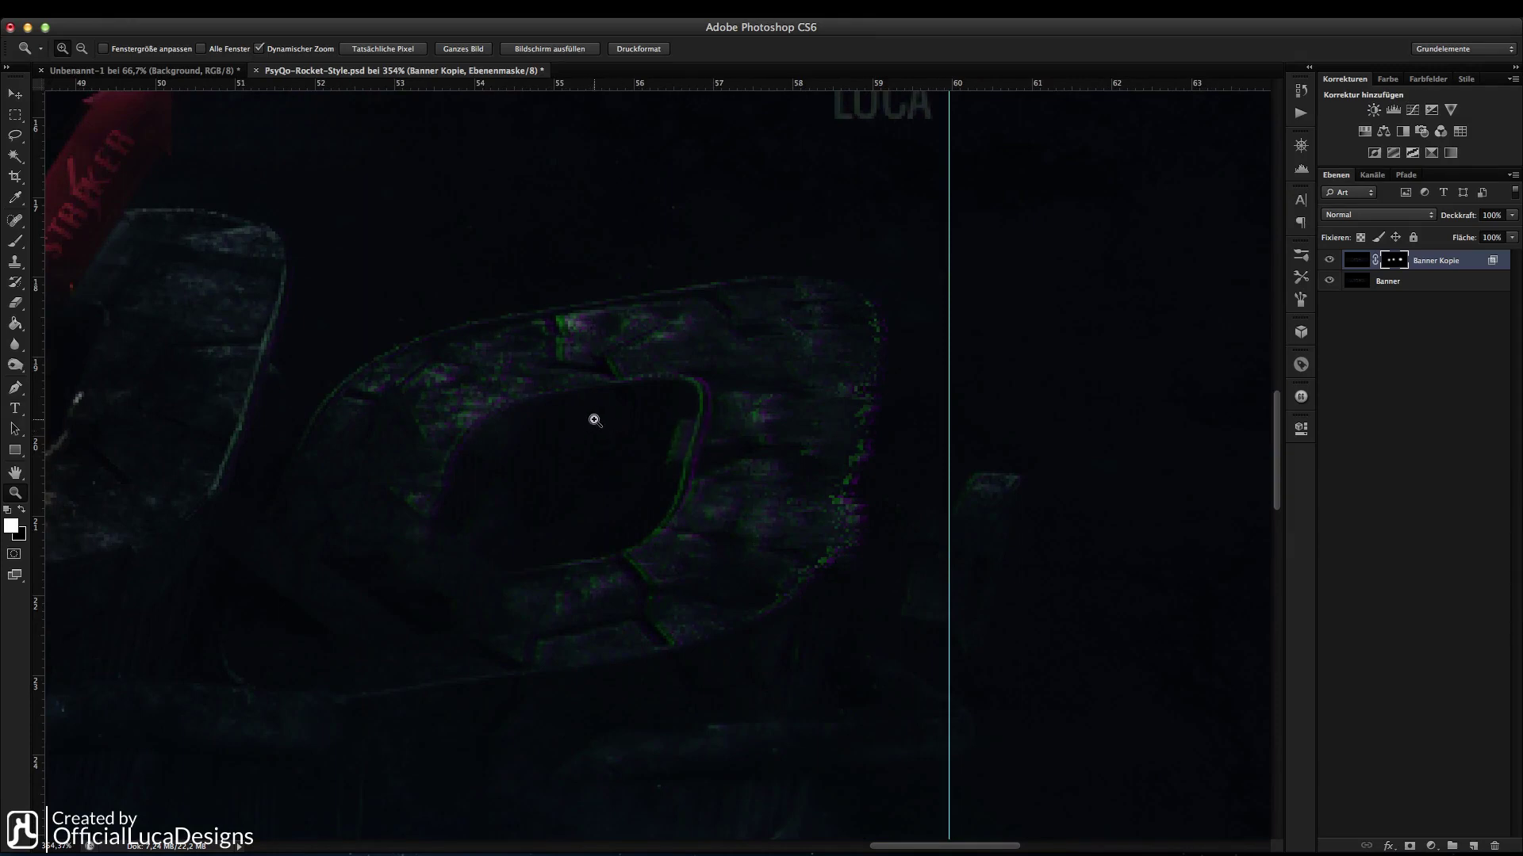
pyautogui.hscroll(-10, 499, 467)
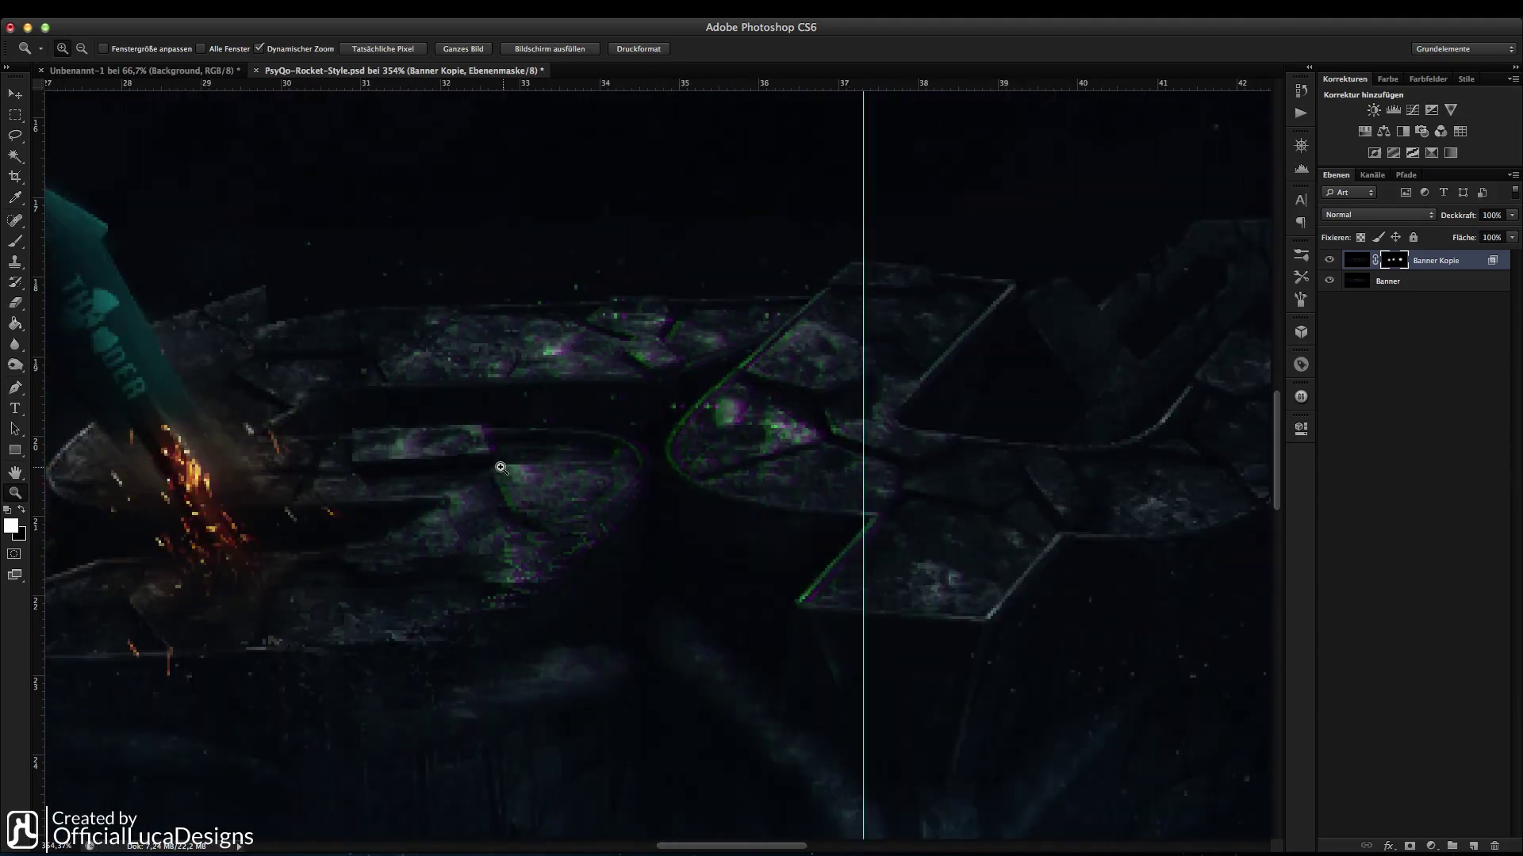
pyautogui.hscroll(-10, 500, 466)
pyautogui.hscroll(6, 594, 487)
pyautogui.hscroll(3, 636, 486)
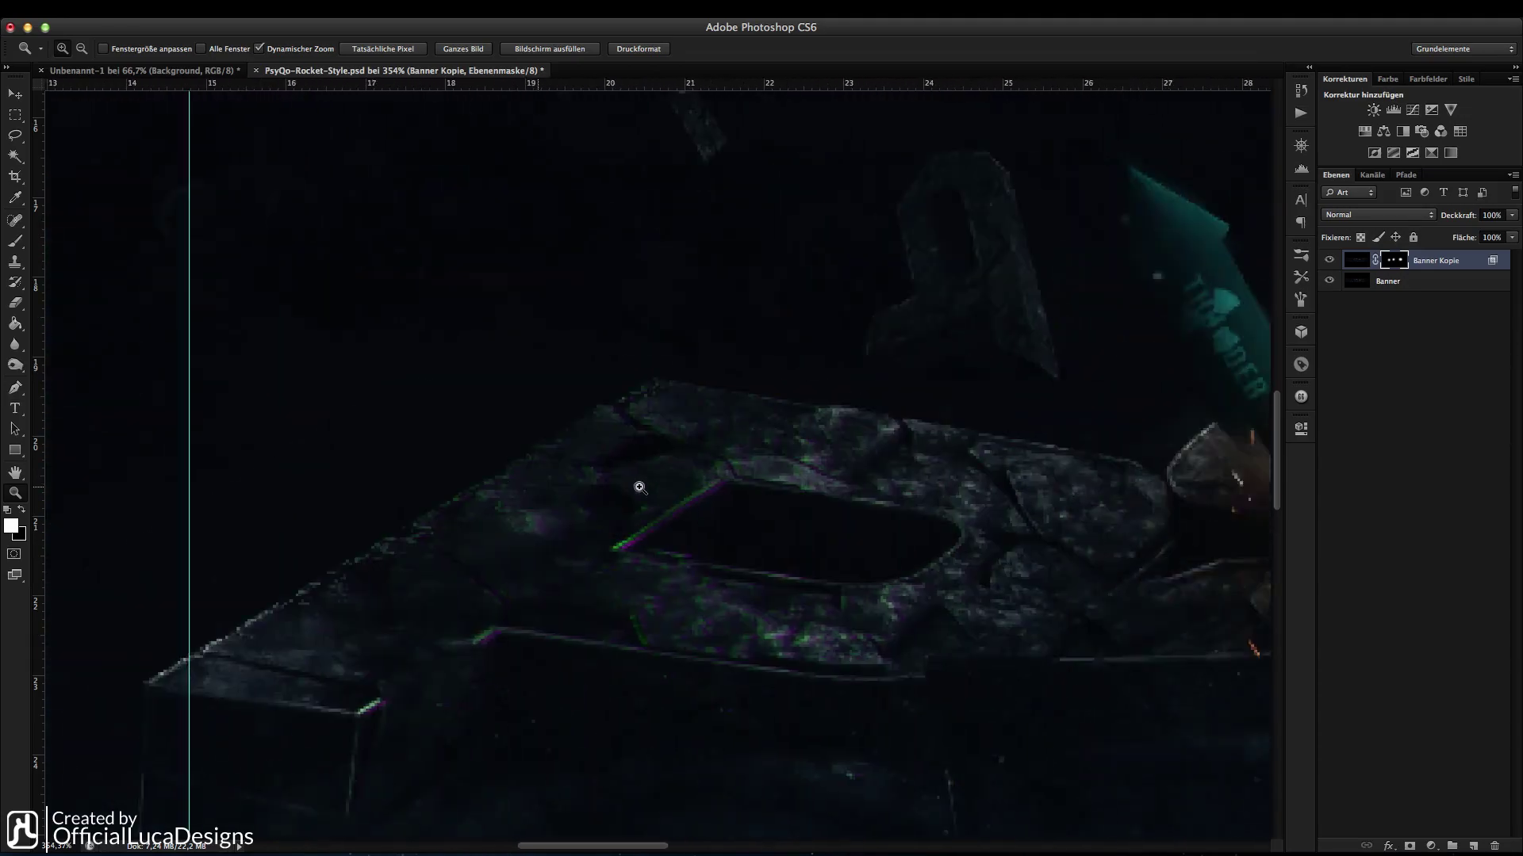
pyautogui.hscroll(2, 674, 495)
pyautogui.hscroll(2, 698, 505)
pyautogui.moveTo(698, 505)
pyautogui.mouseDown()
pyautogui.moveTo(546, 521)
pyautogui.moveTo(616, 523)
pyautogui.moveTo(597, 523)
pyautogui.mouseUp()
# Merge the Banner Kopie glitch layer down into the Banner layer.
pyautogui.click(15, 93)
pyautogui.hscroll(-5, 669, 231)
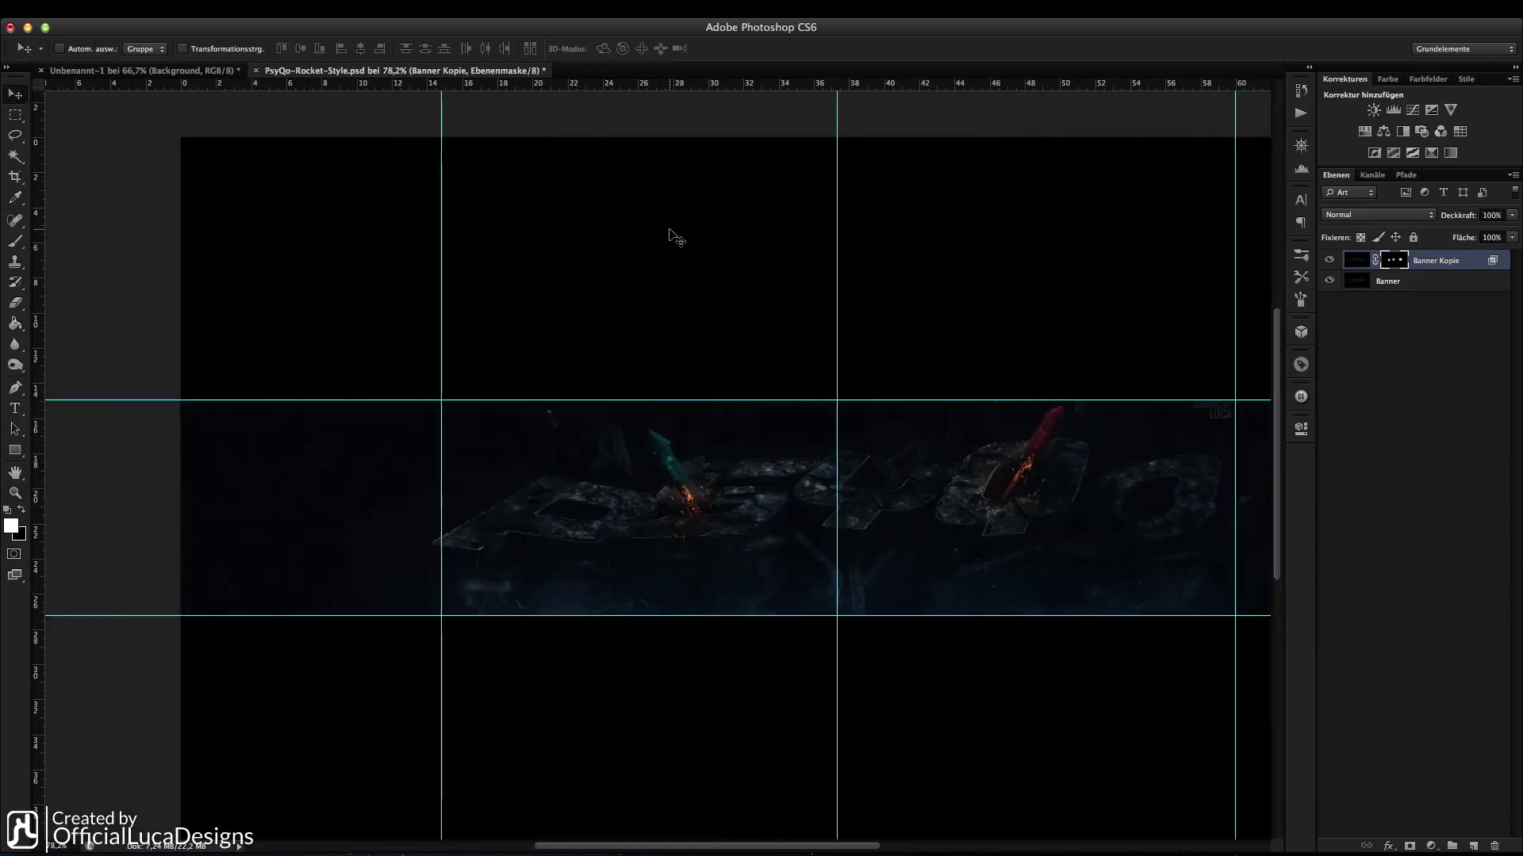
pyautogui.scroll(-3, 669, 230)
pyautogui.hotkey('ctrl', 'e')
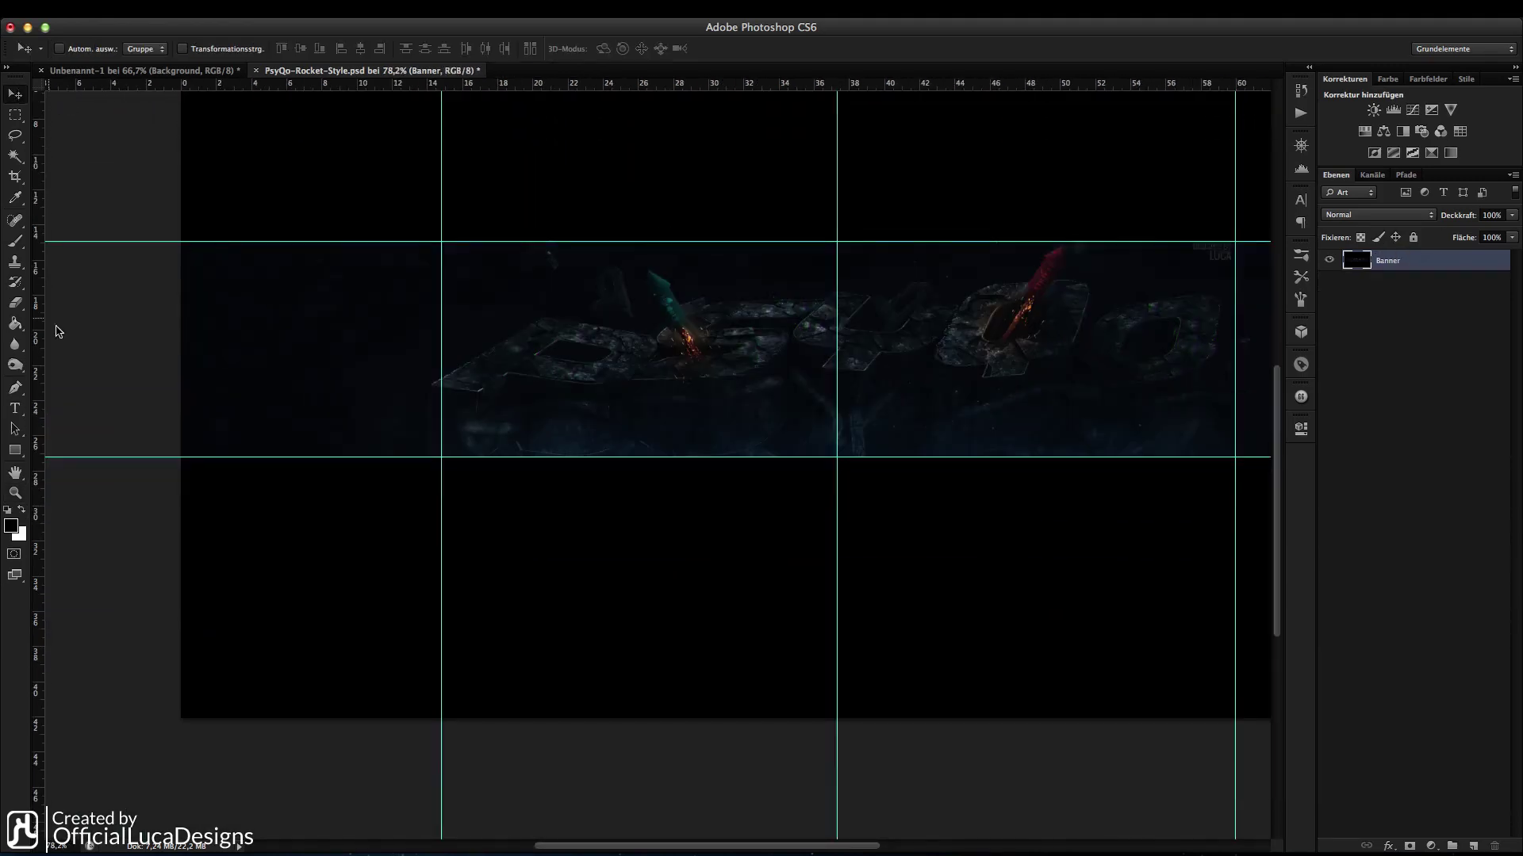
# Zoom in on the red rocket and lettering, then switch to the black Unbenannt-1 document.
pyautogui.click(15, 492)
pyautogui.moveTo(741, 396); pyautogui.dragTo(814, 390)
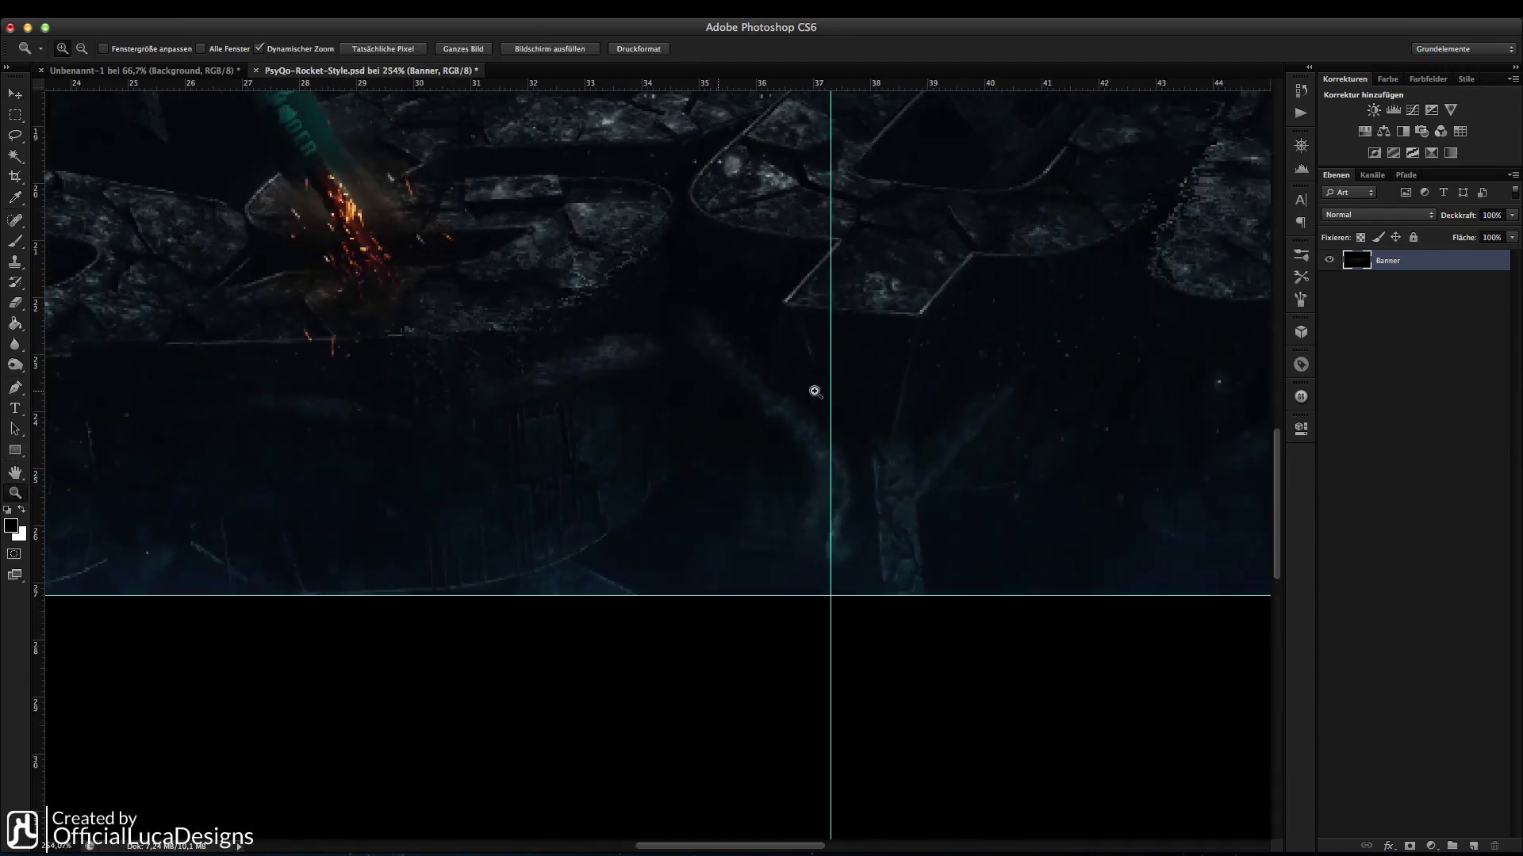
pyautogui.hscroll(4, 813, 390)
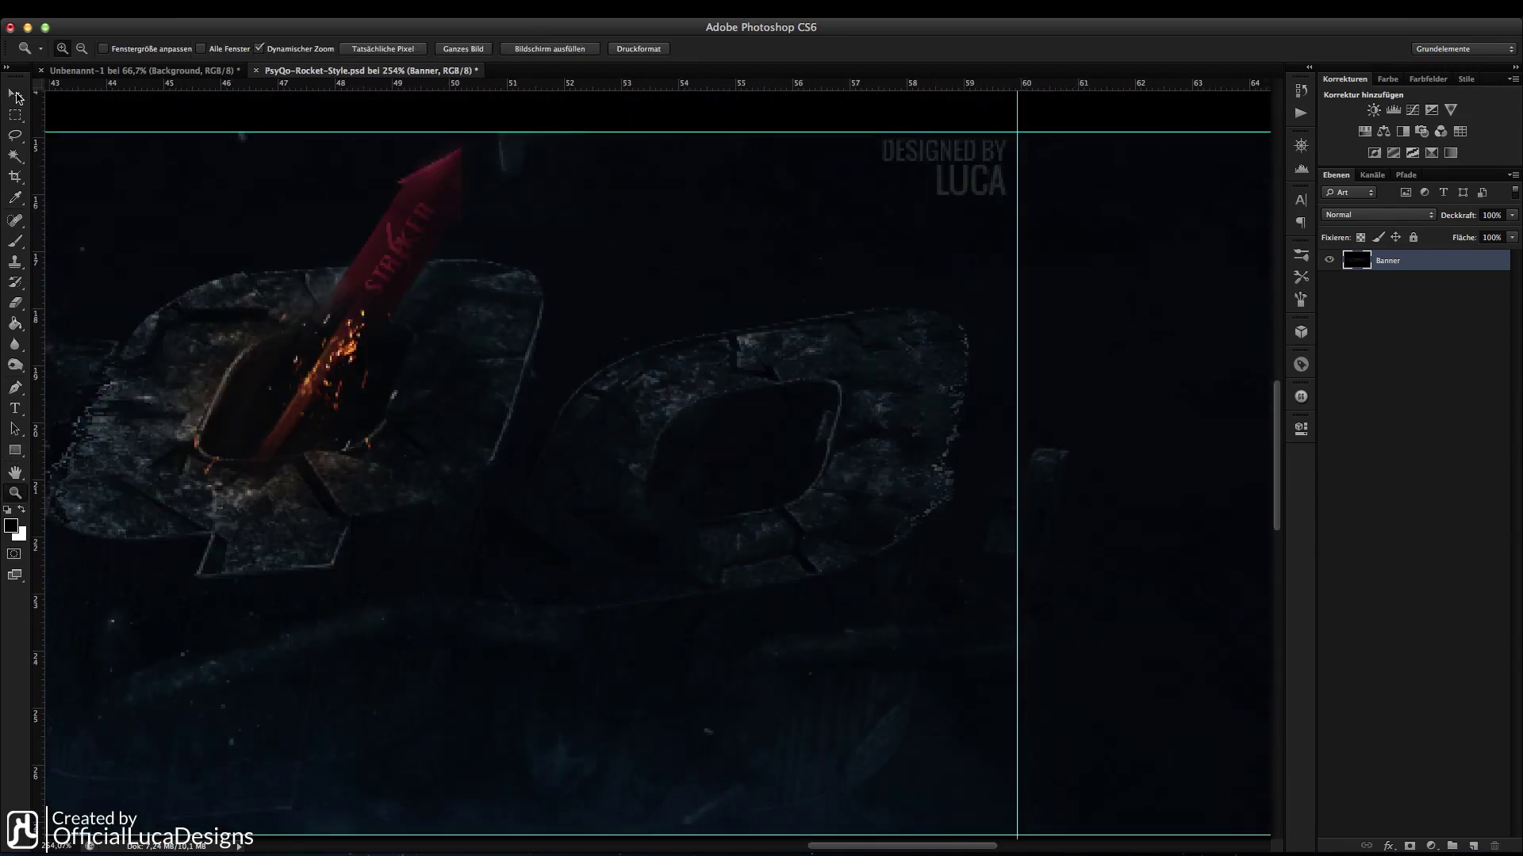
pyautogui.click(16, 95)
pyautogui.scroll(-10, 240, 438)
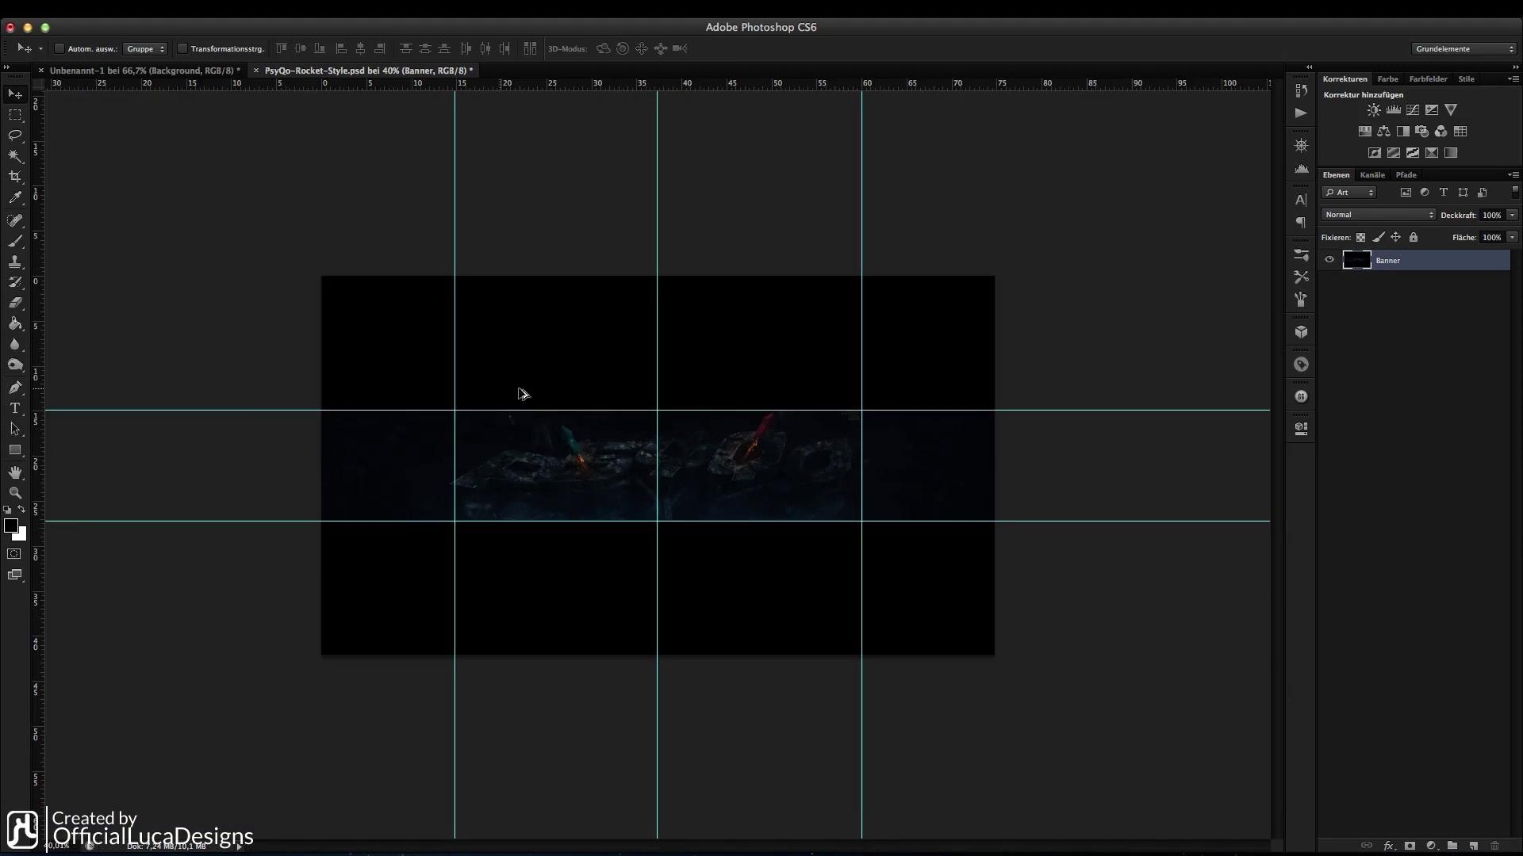
pyautogui.click(169, 72)
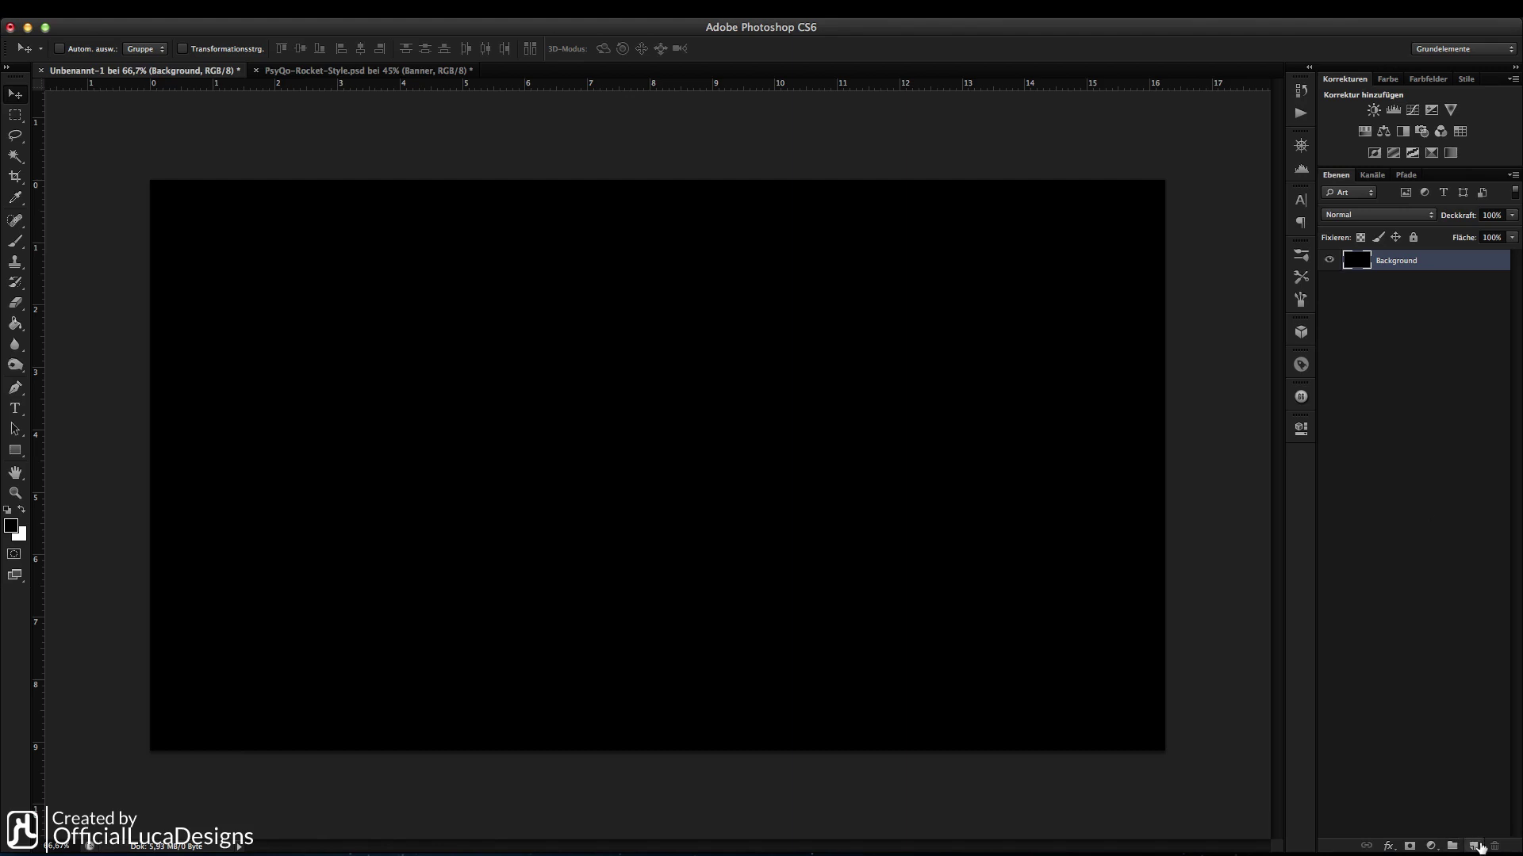
# Add a new layer and draw a tall white rectangle on the black canvas.
pyautogui.click(1475, 847)
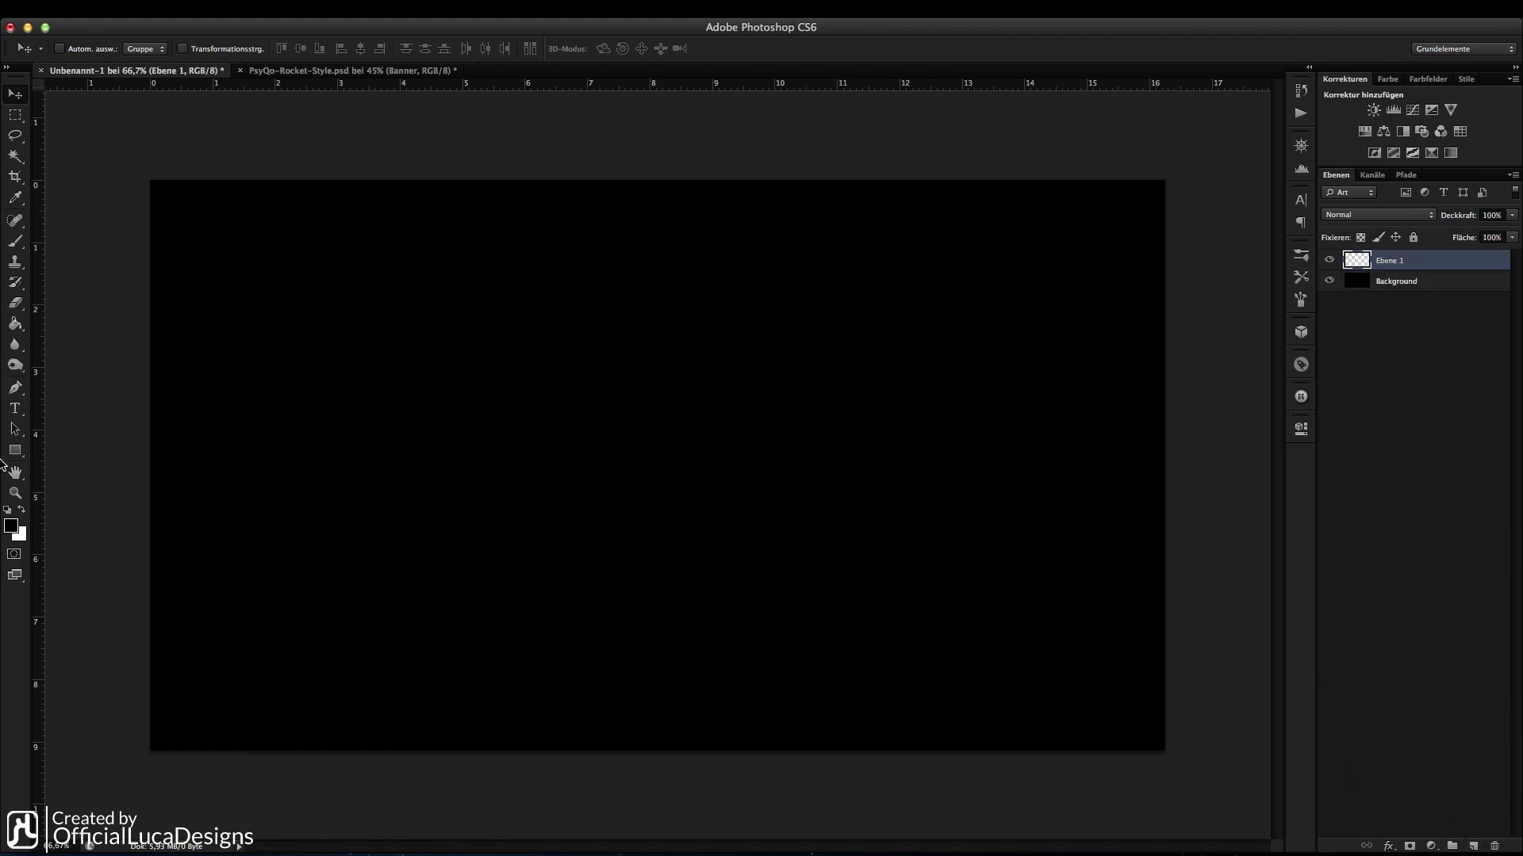
pyautogui.press('u')
pyautogui.moveTo(451, 324); pyautogui.dragTo(682, 656)
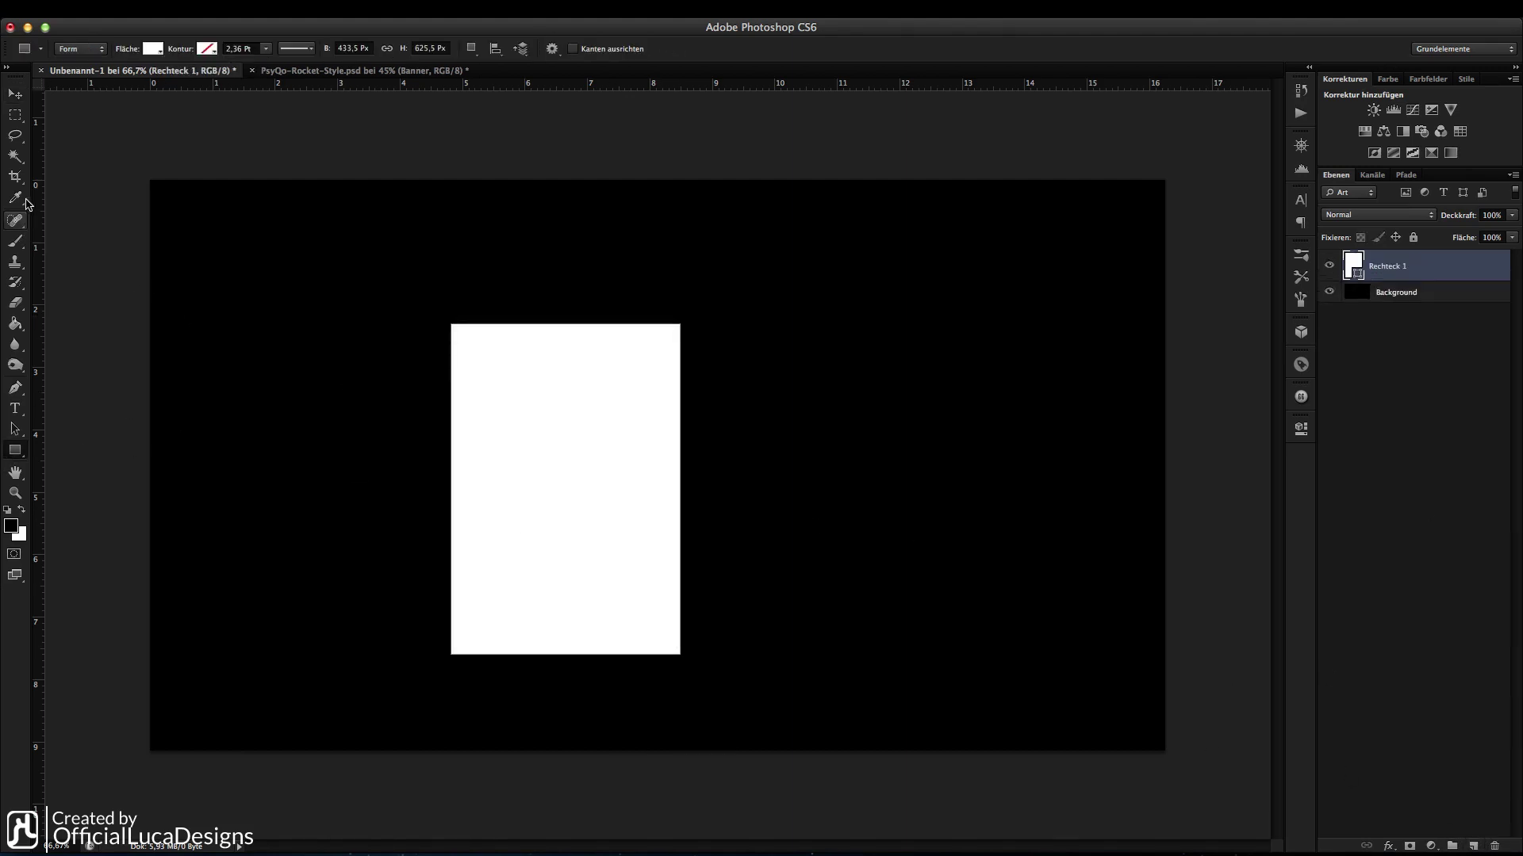
# Centre the white rectangle on the canvas and select the Background layer along with it.
pyautogui.click(15, 93)
pyautogui.moveTo(810, 465)
pyautogui.mouseDown()
pyautogui.moveTo(798, 450)
pyautogui.moveTo(1050, 462)
pyautogui.mouseUp()
pyautogui.moveTo(787, 485); pyautogui.dragTo(769, 471)
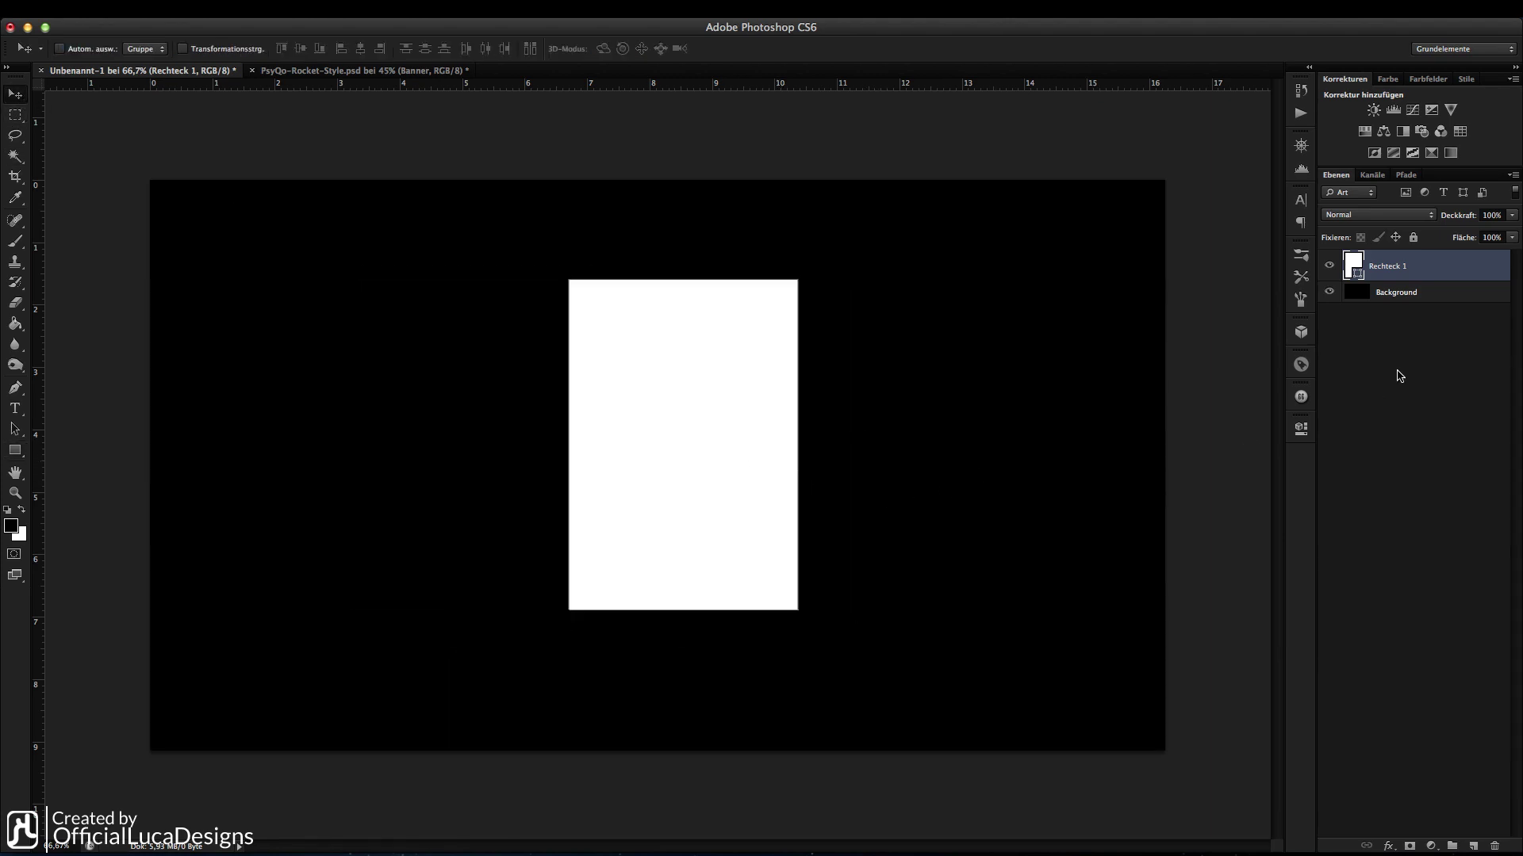
pyautogui.keyDown('shift'); pyautogui.click(1430, 297); pyautogui.keyUp('shift')
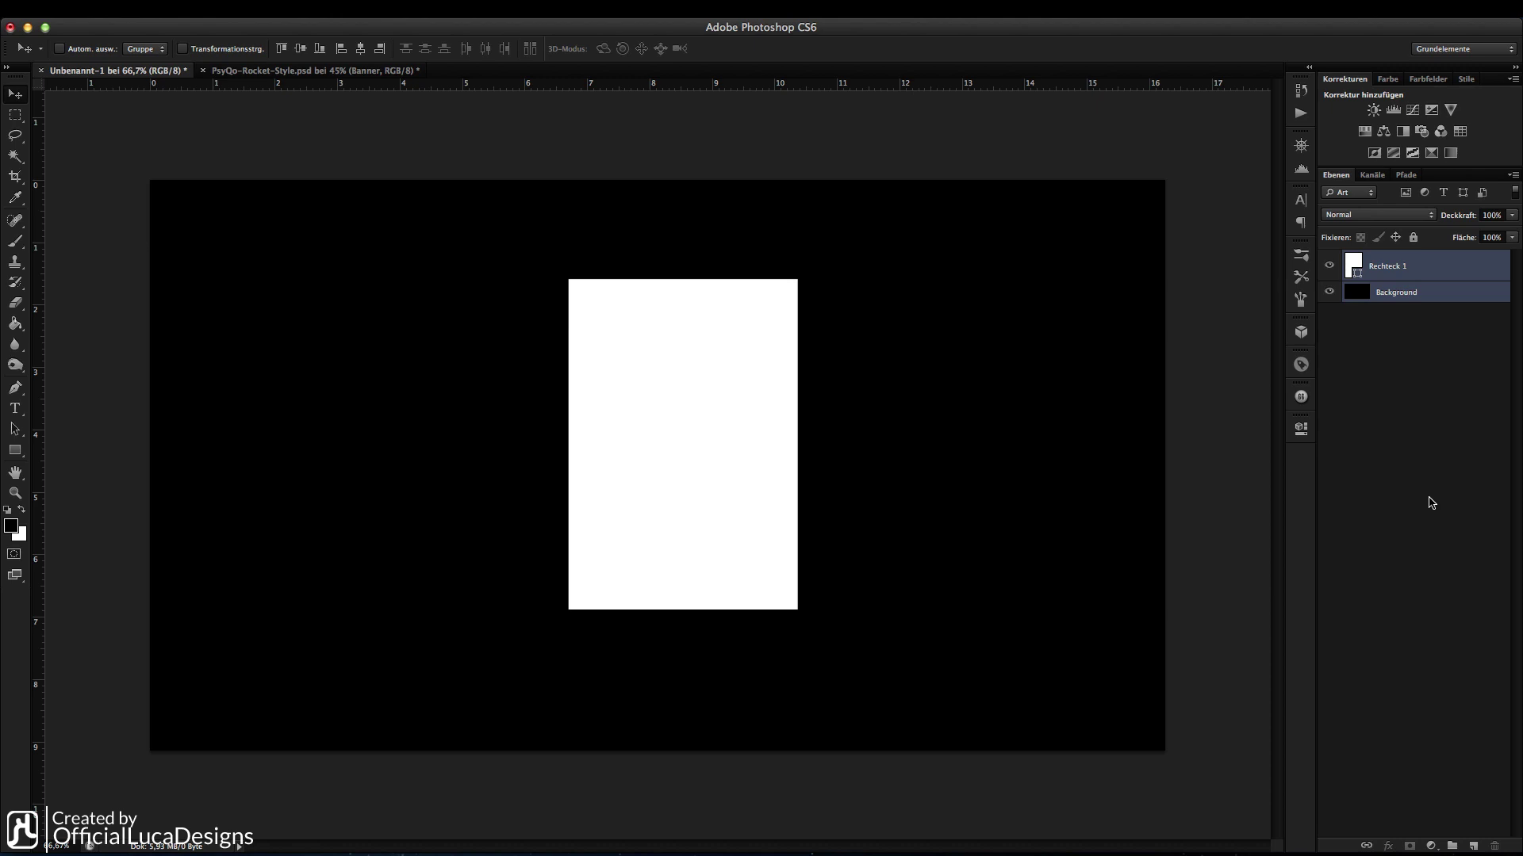
# Duplicate rectangle and Background, merge the copies into Rechteck 1 Kopie, and open its layer style.
pyautogui.hotkey('ctrl', 'j')
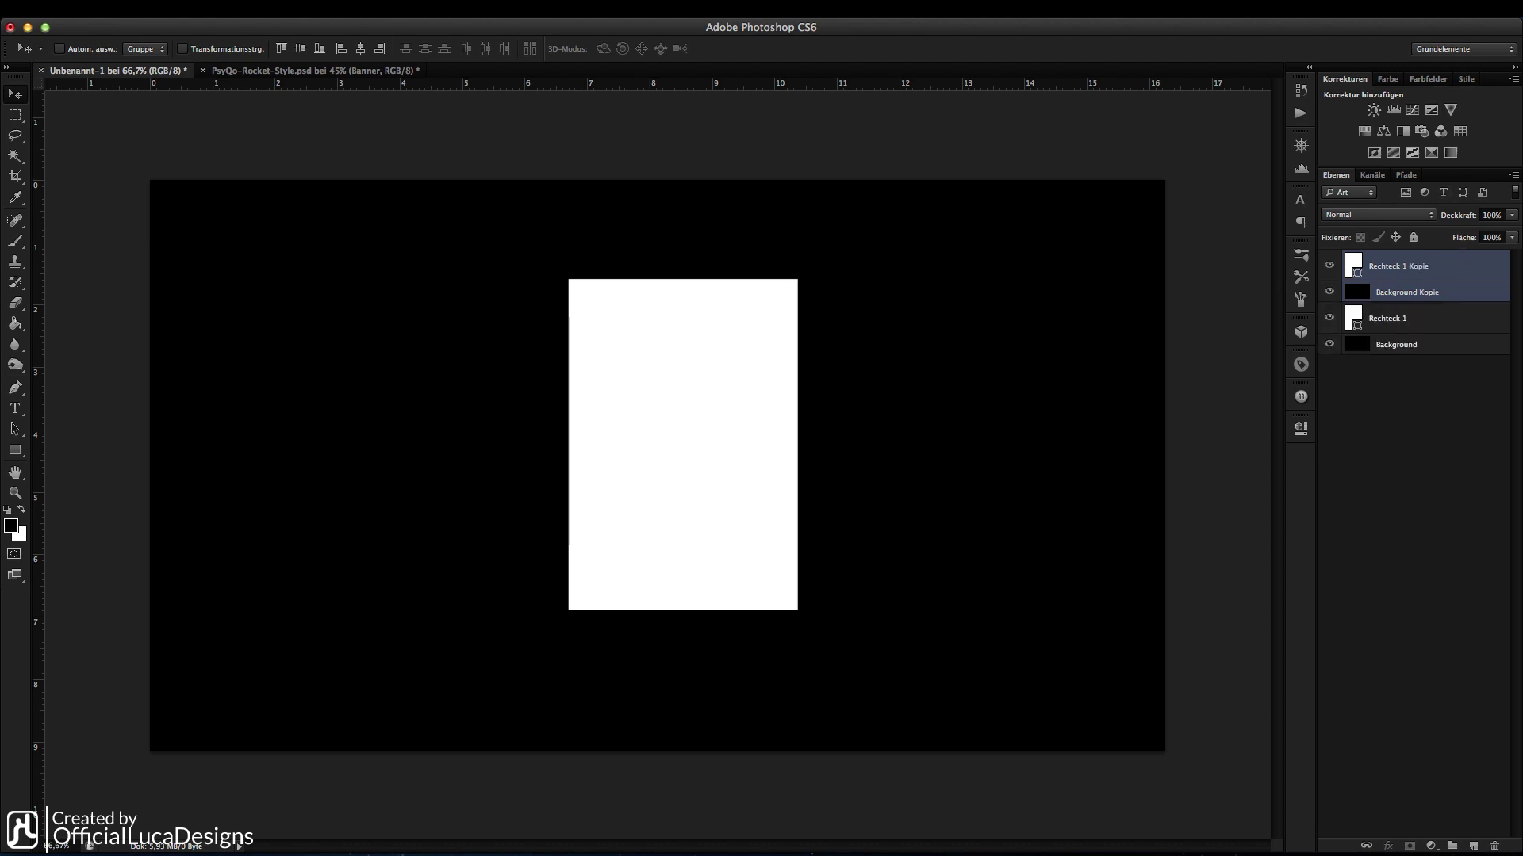
pyautogui.rightClick(1451, 261)
pyautogui.click(1386, 585)
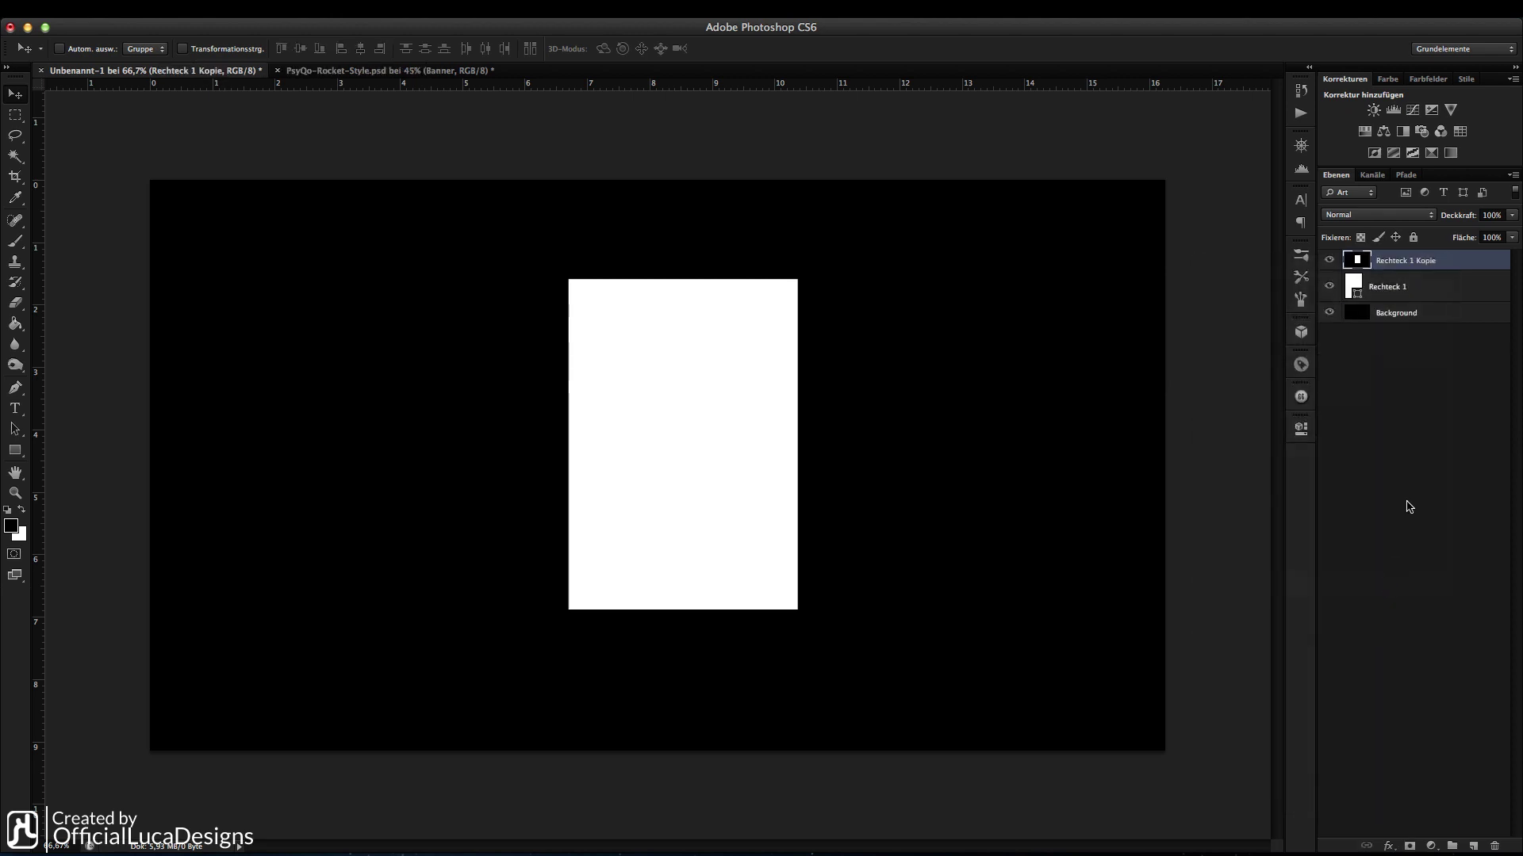
pyautogui.doubleClick(1364, 264)
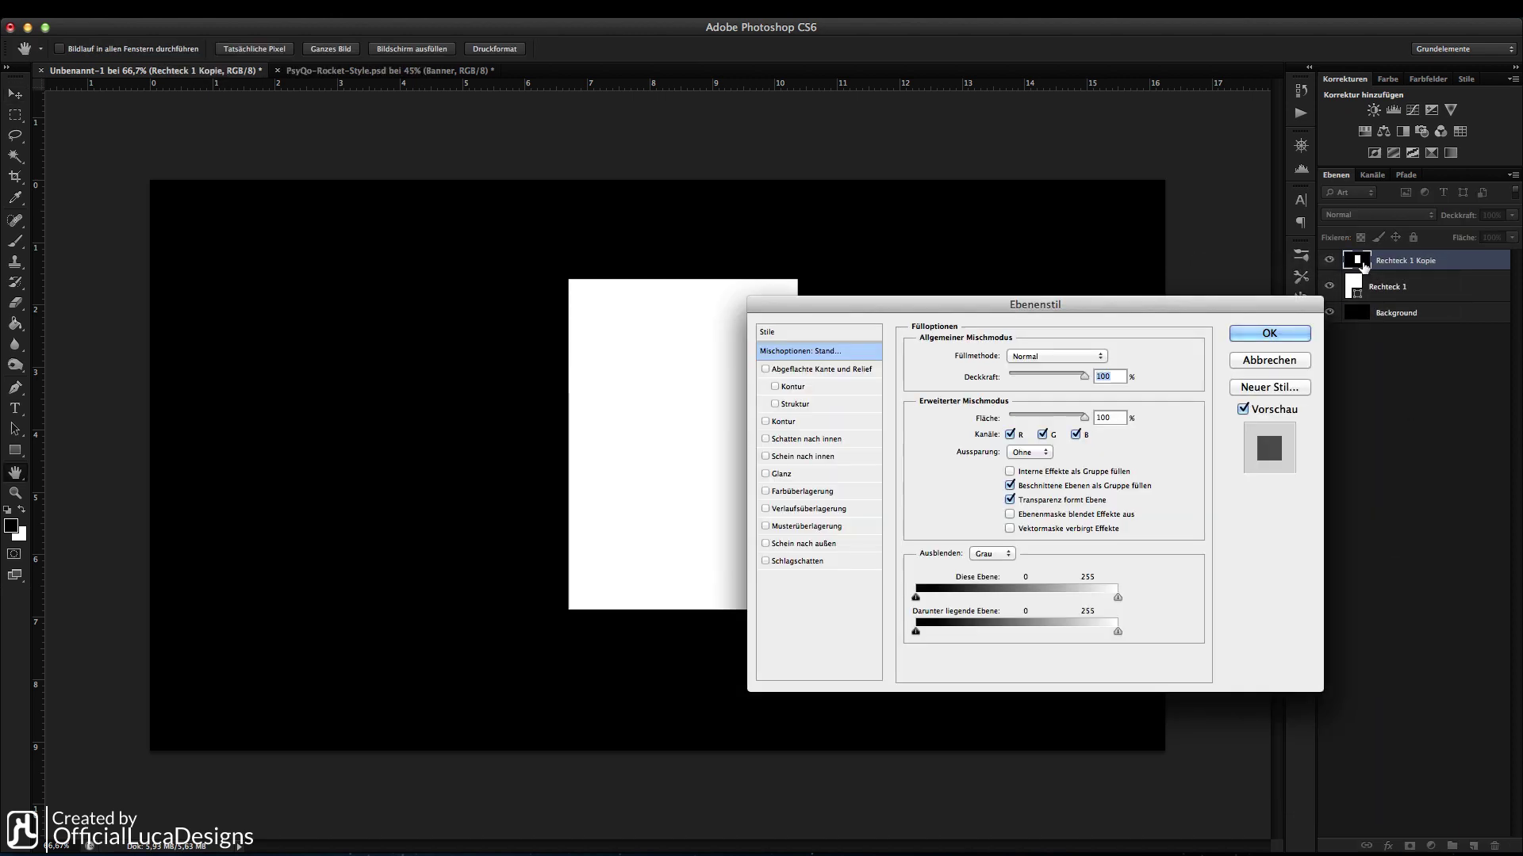
# Uncheck the G channel in Rechteck 1 Kopie's blending options and apply them.
pyautogui.click(1290, 364)
pyautogui.click(1389, 838)
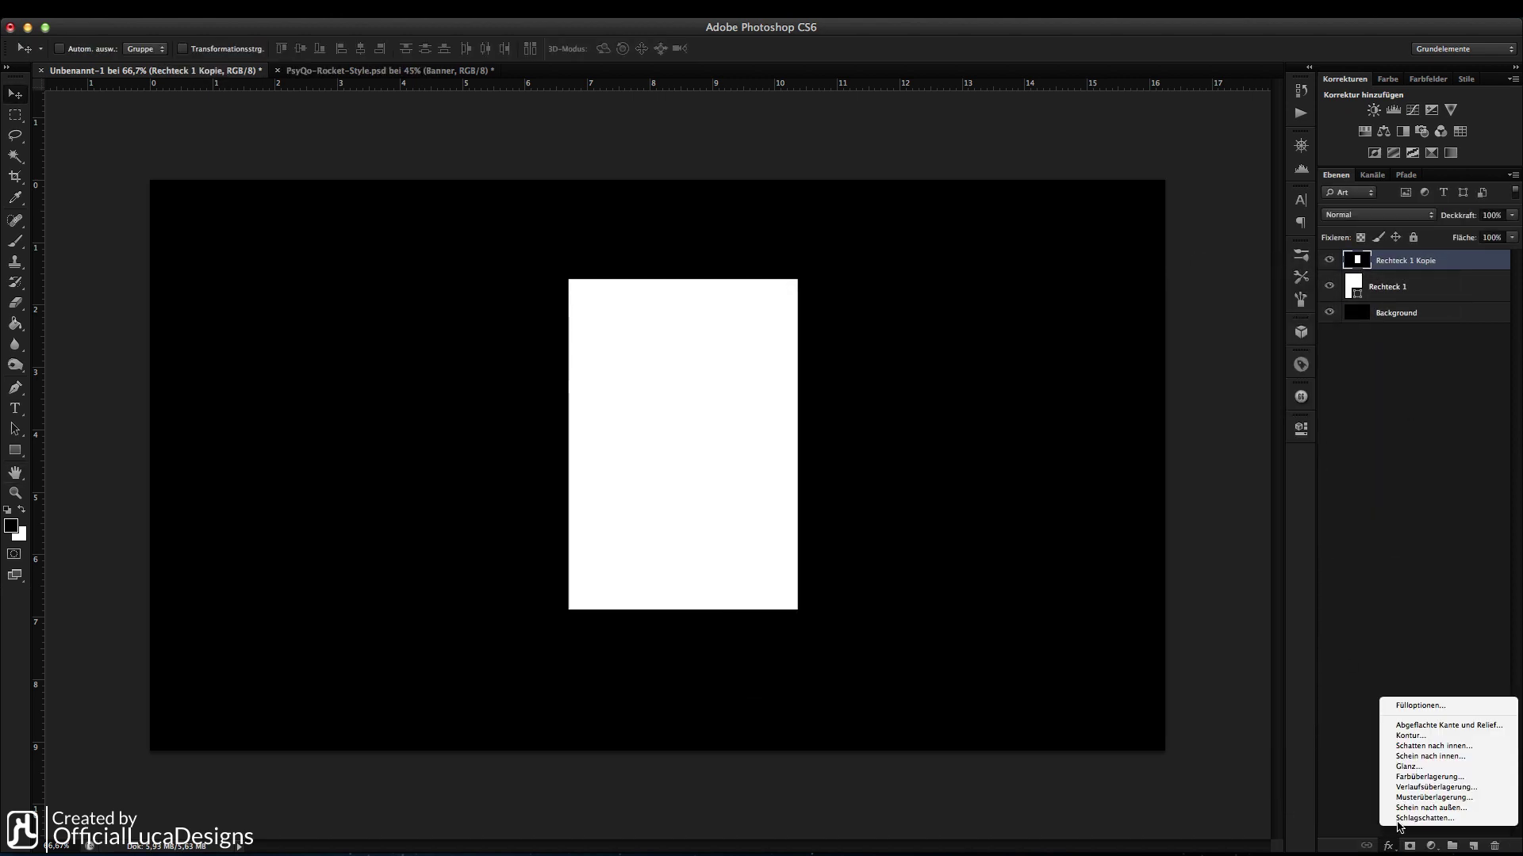
pyautogui.click(1429, 706)
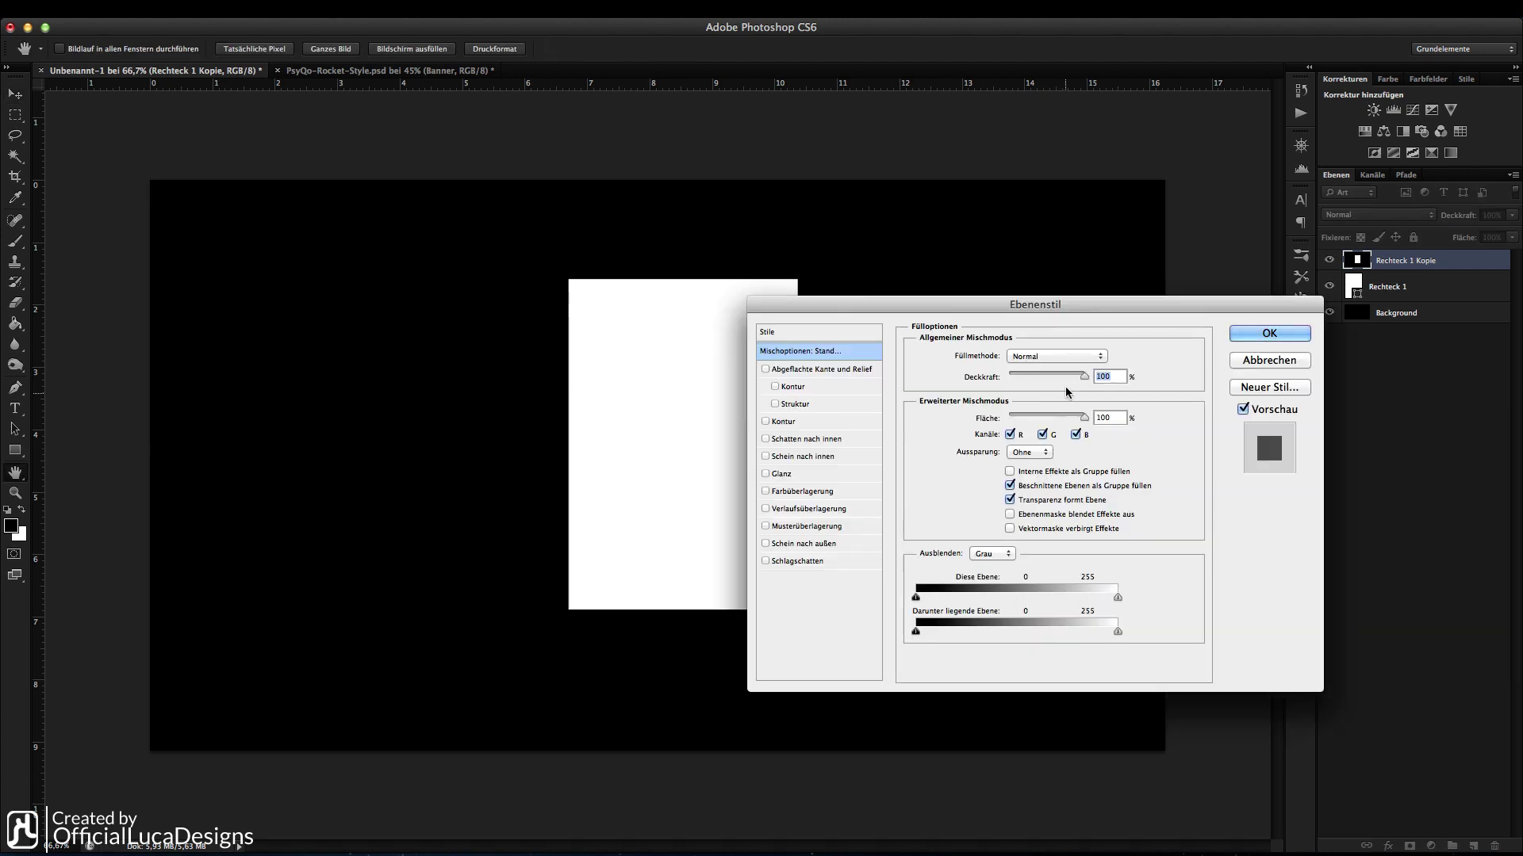
pyautogui.moveTo(1035, 304); pyautogui.dragTo(667, 302)
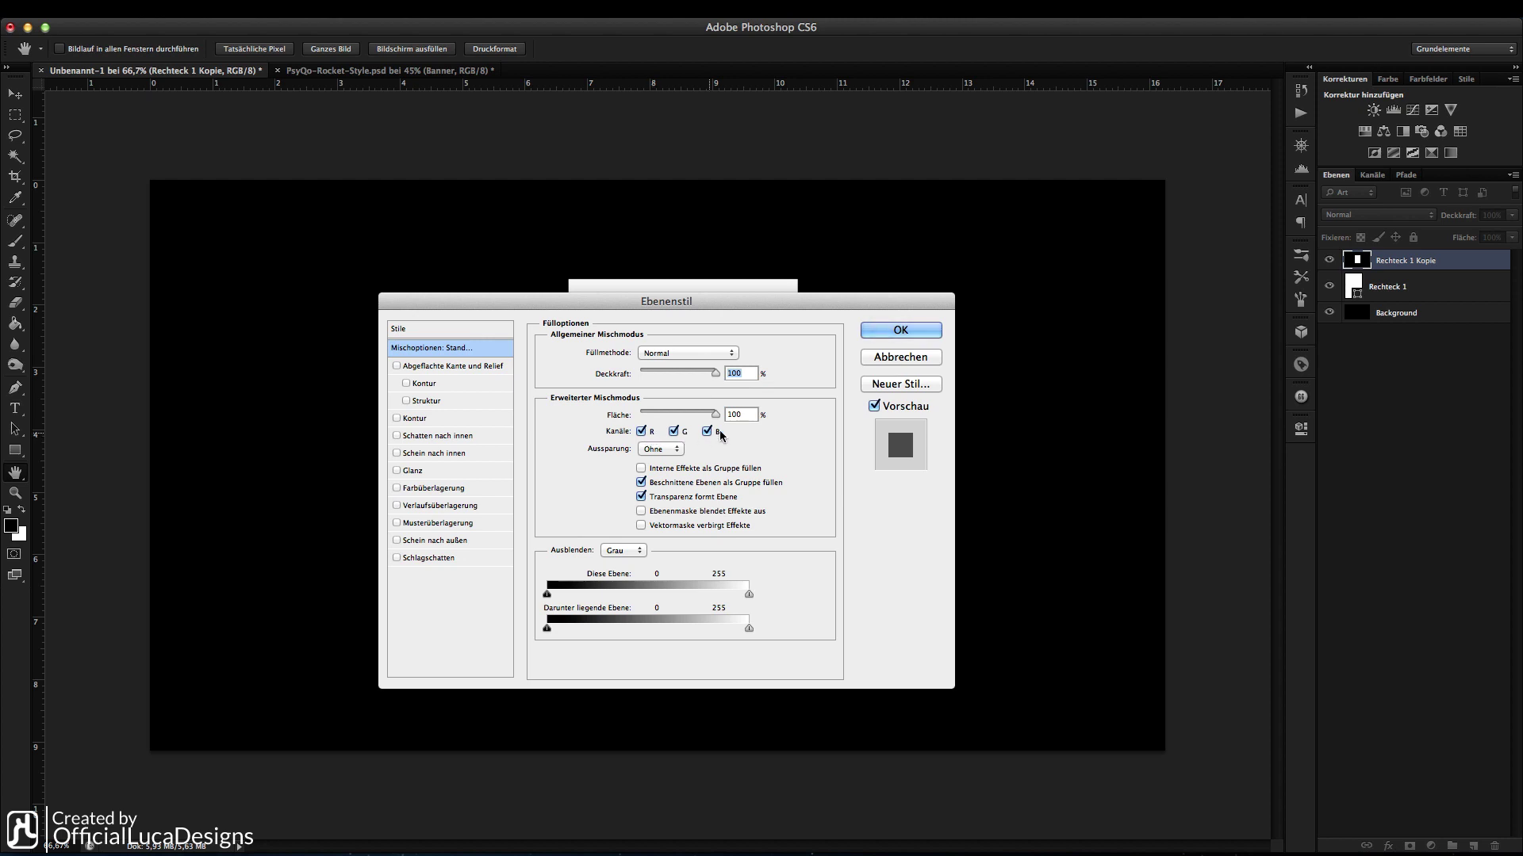
pyautogui.click(674, 432)
pyautogui.click(673, 431)
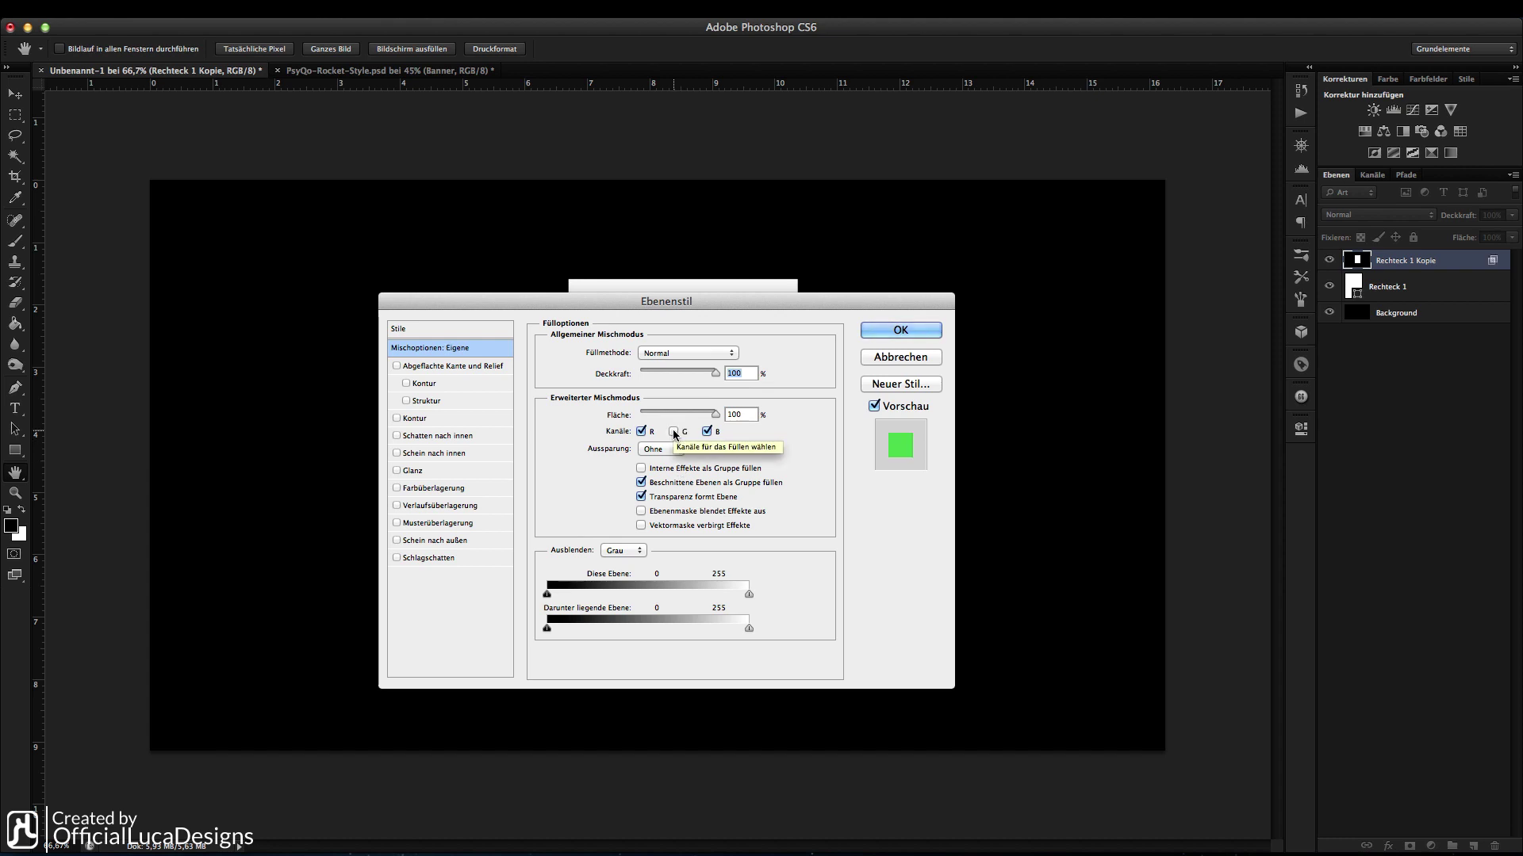
pyautogui.click(888, 333)
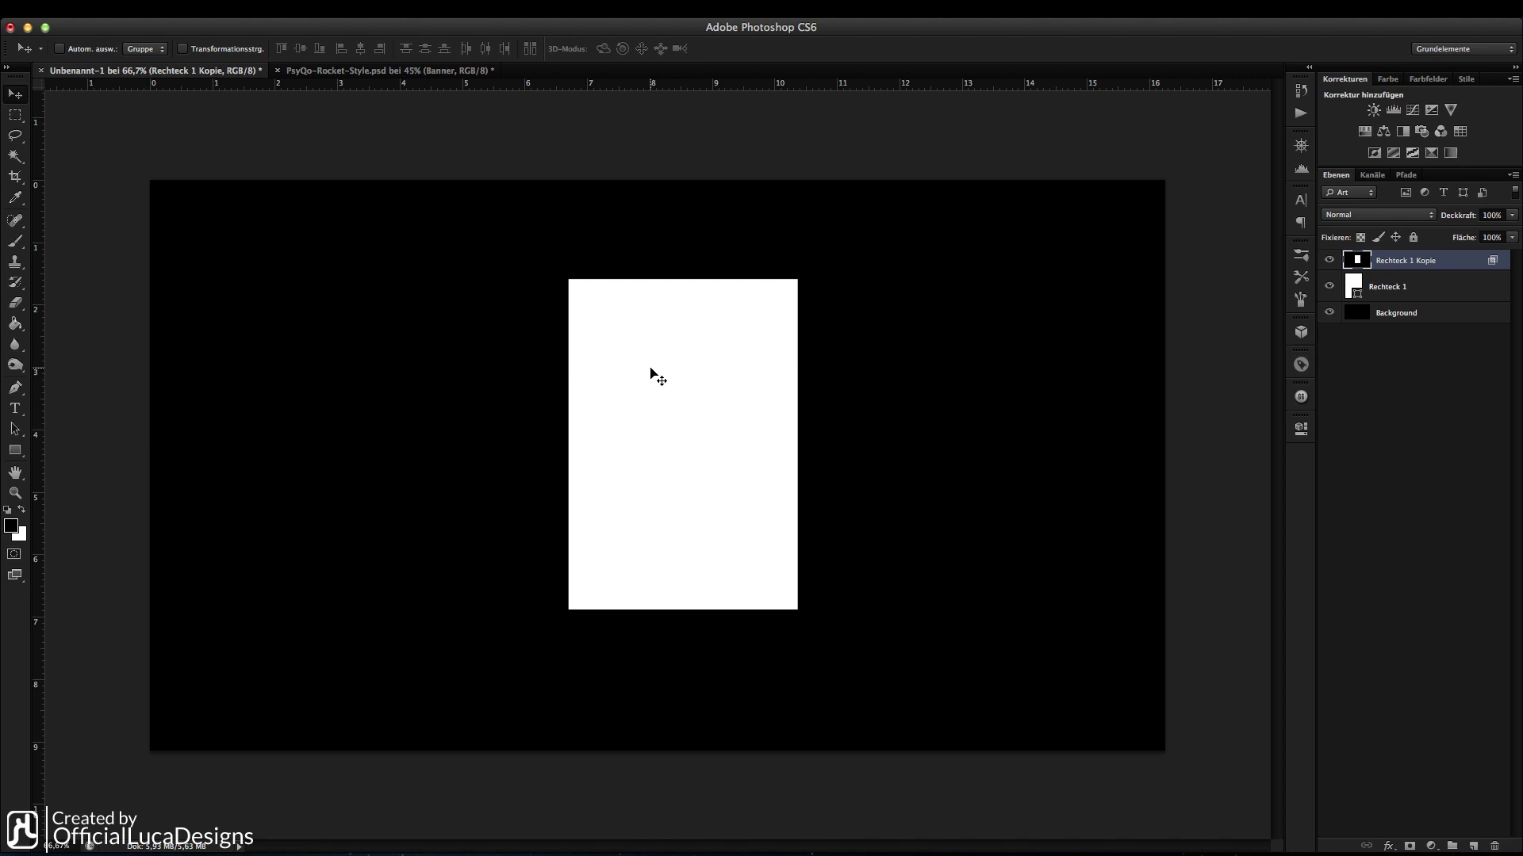
# Nudge Rechteck 1 Kopie up and to the left so magenta and green fringes appear.
pyautogui.press('Right')
pyautogui.press('Right')
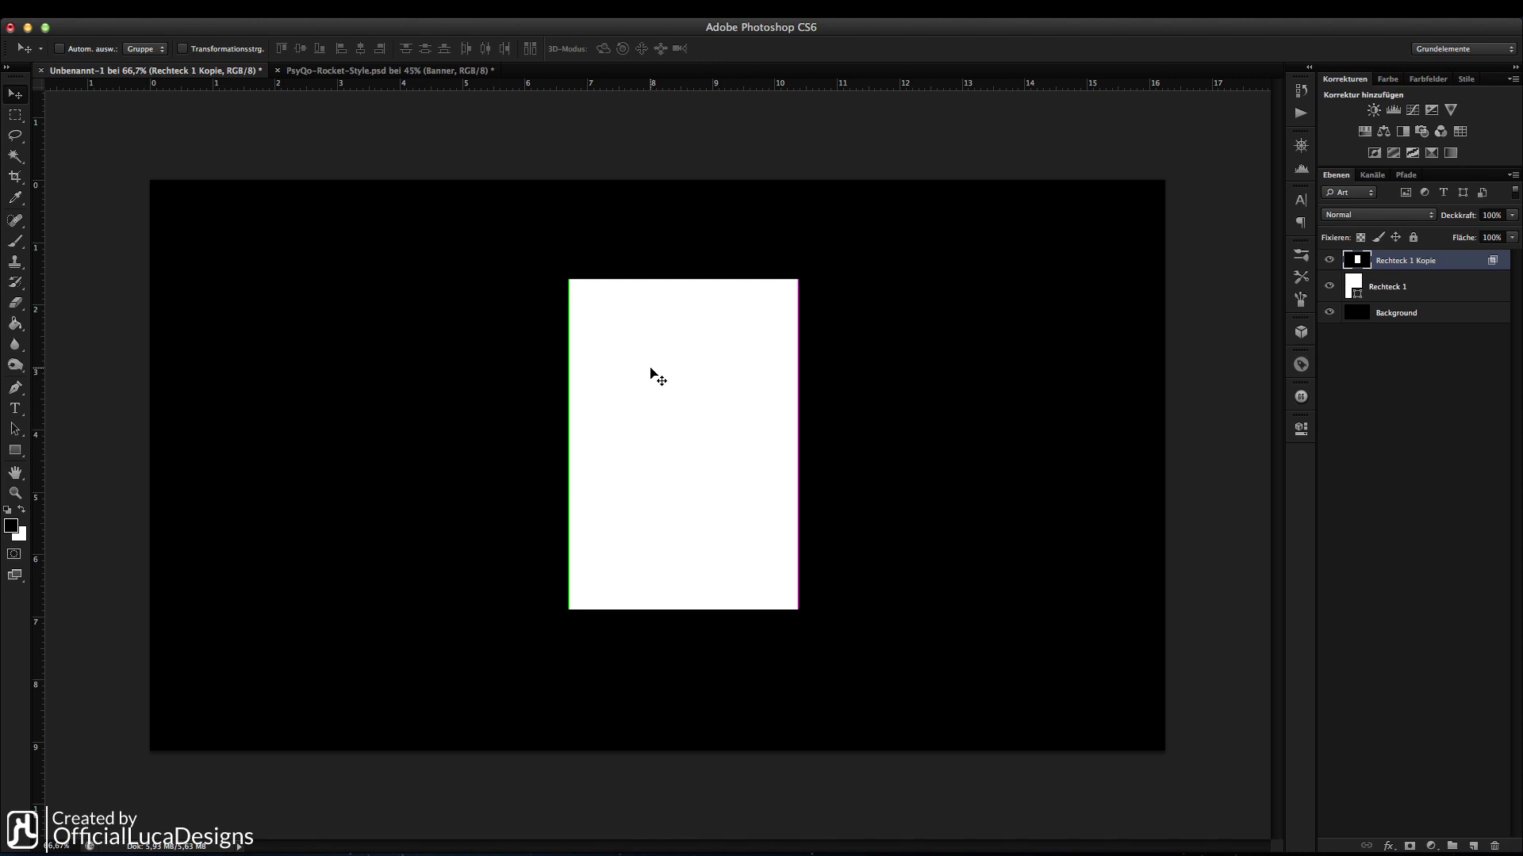
pyautogui.press('Right')
pyautogui.press('Right')
pyautogui.press('Right')
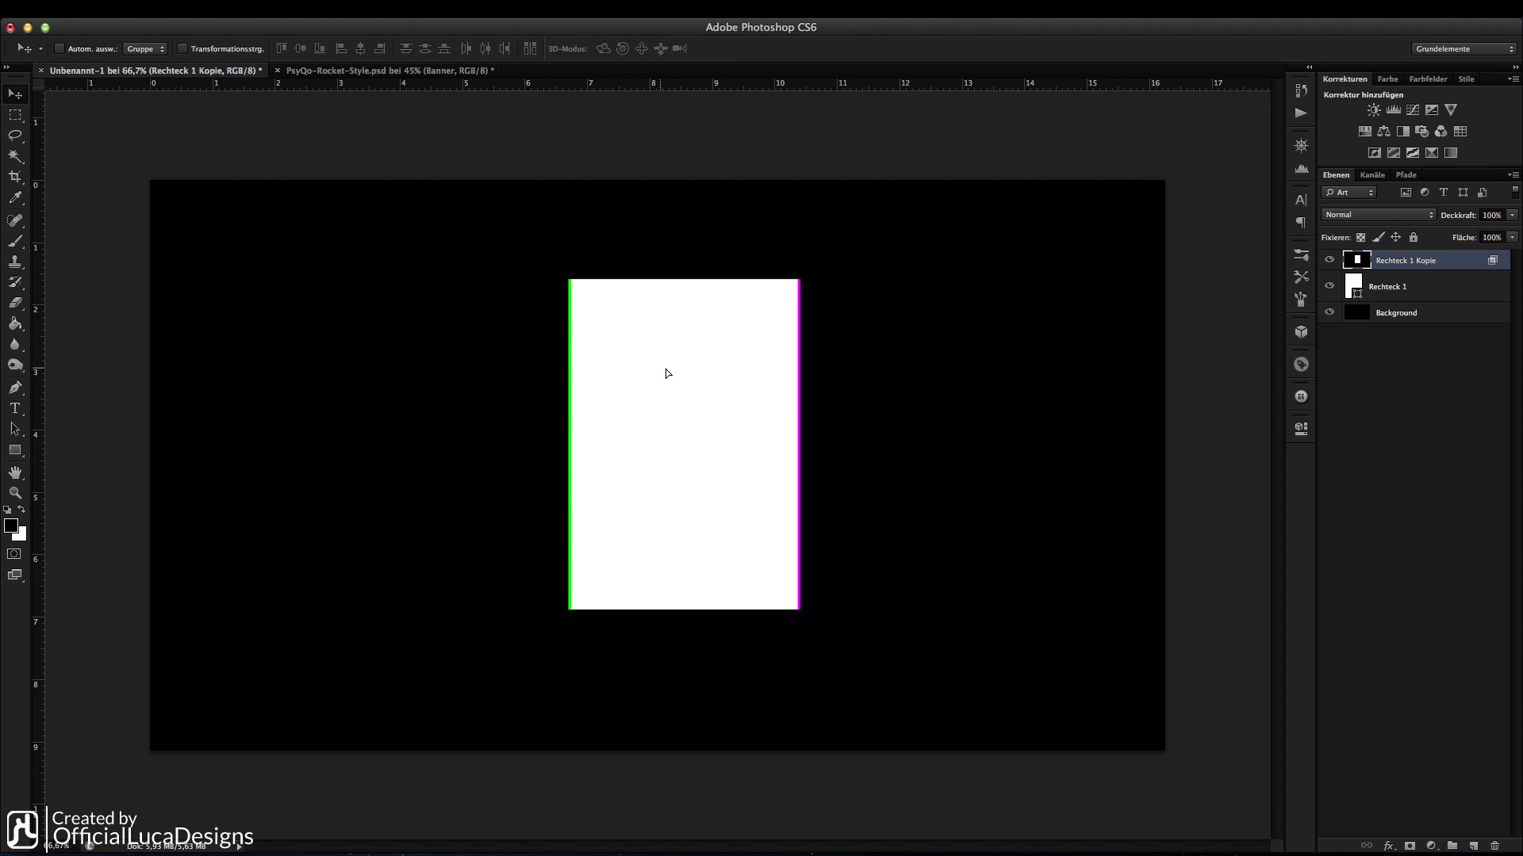
pyautogui.moveTo(666, 372); pyautogui.dragTo(644, 370)
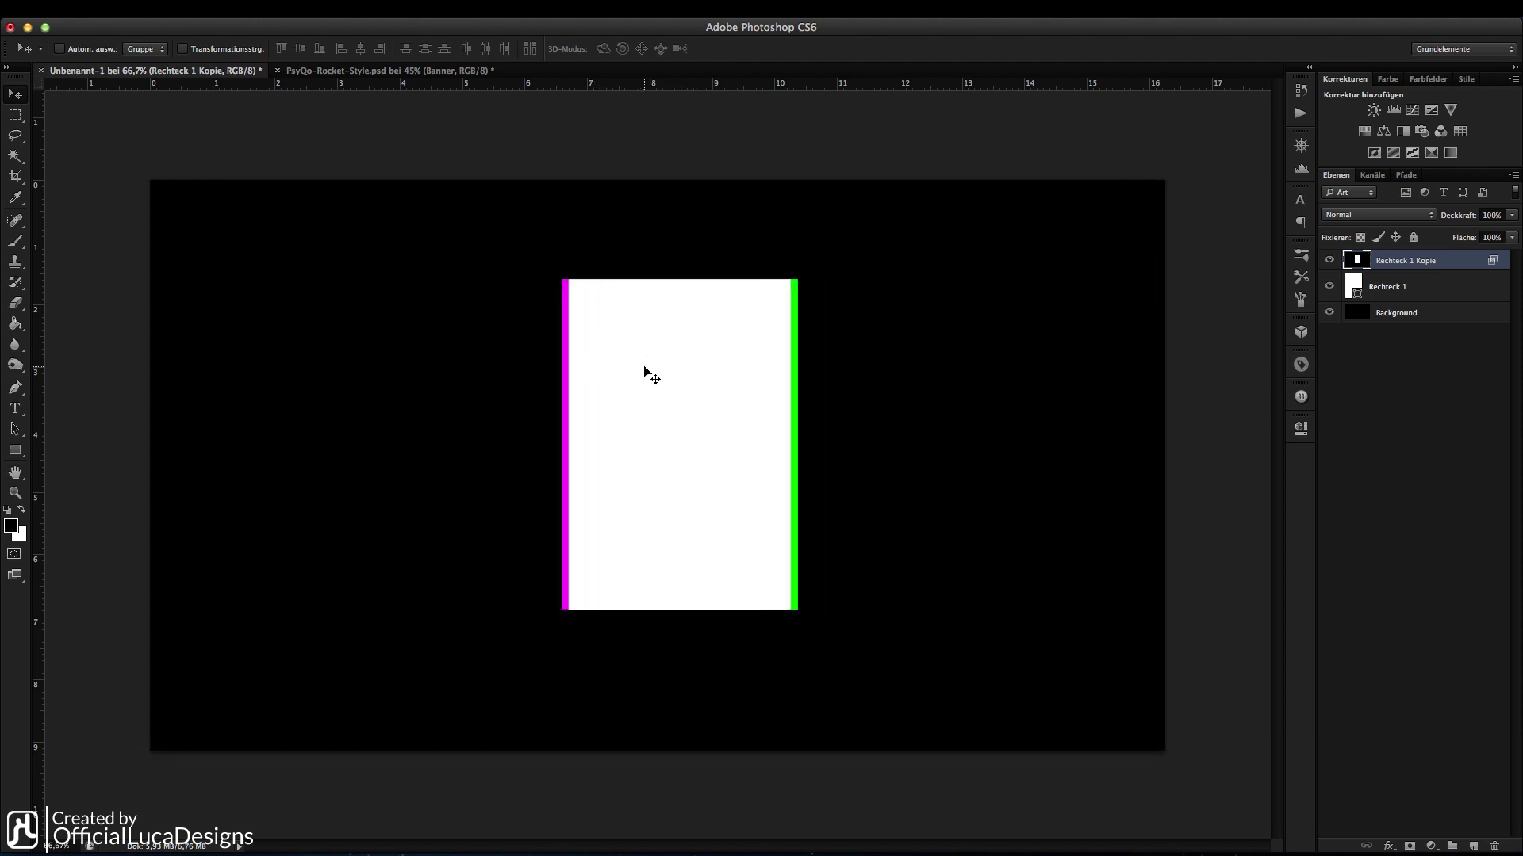
pyautogui.press('Right')
pyautogui.press('Right')
pyautogui.press('Right')
pyautogui.press('Up')
pyautogui.press('Up')
pyautogui.press('Up')
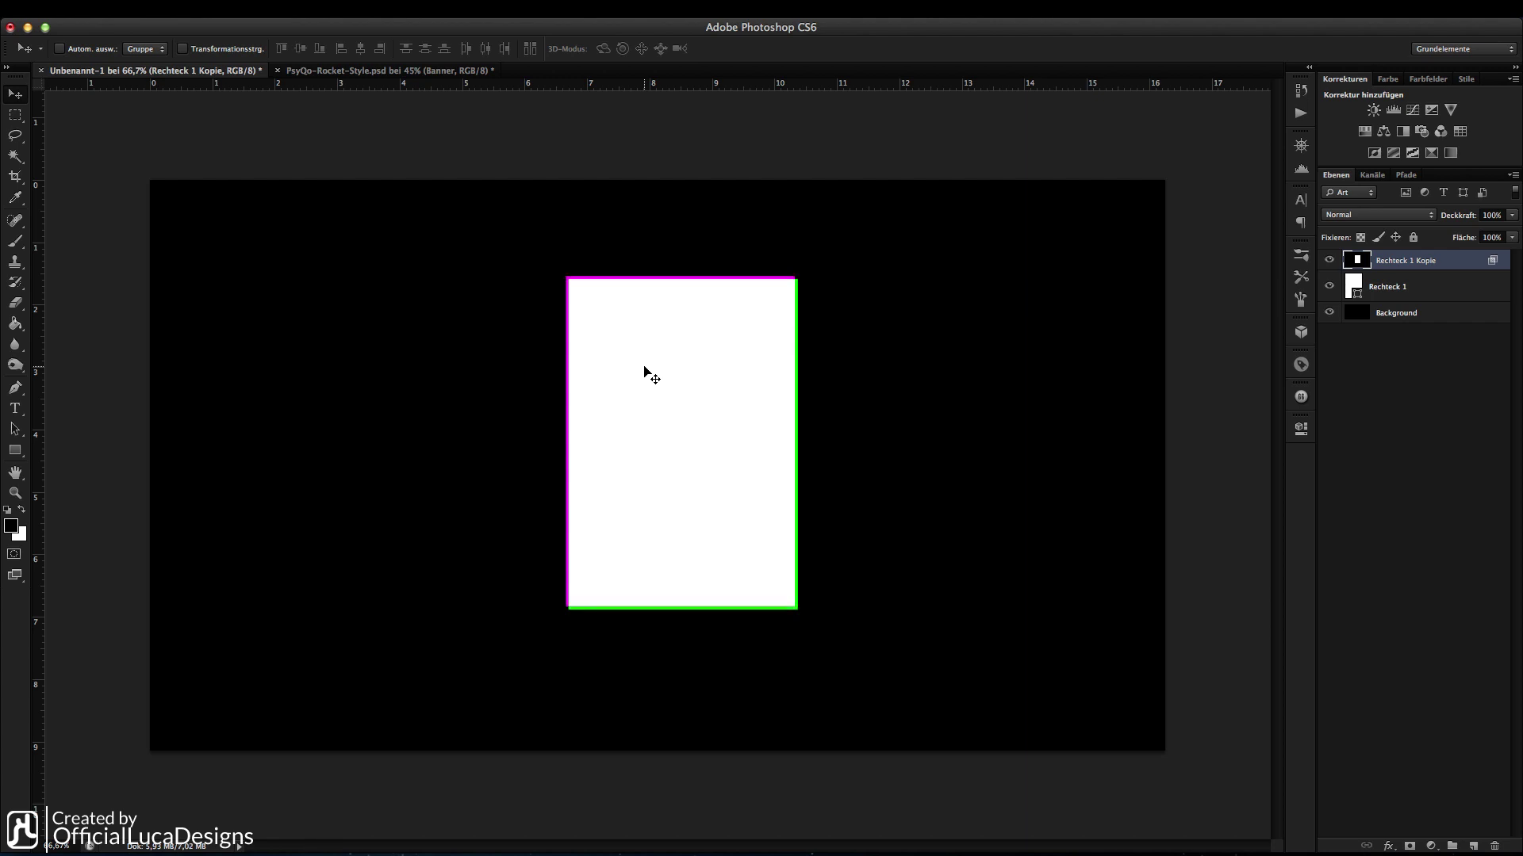
pyautogui.press('Up')
pyautogui.press('Left')
pyautogui.press('Left')
pyautogui.press('Left')
pyautogui.press('Left')
pyautogui.press('Left')
pyautogui.press('Up')
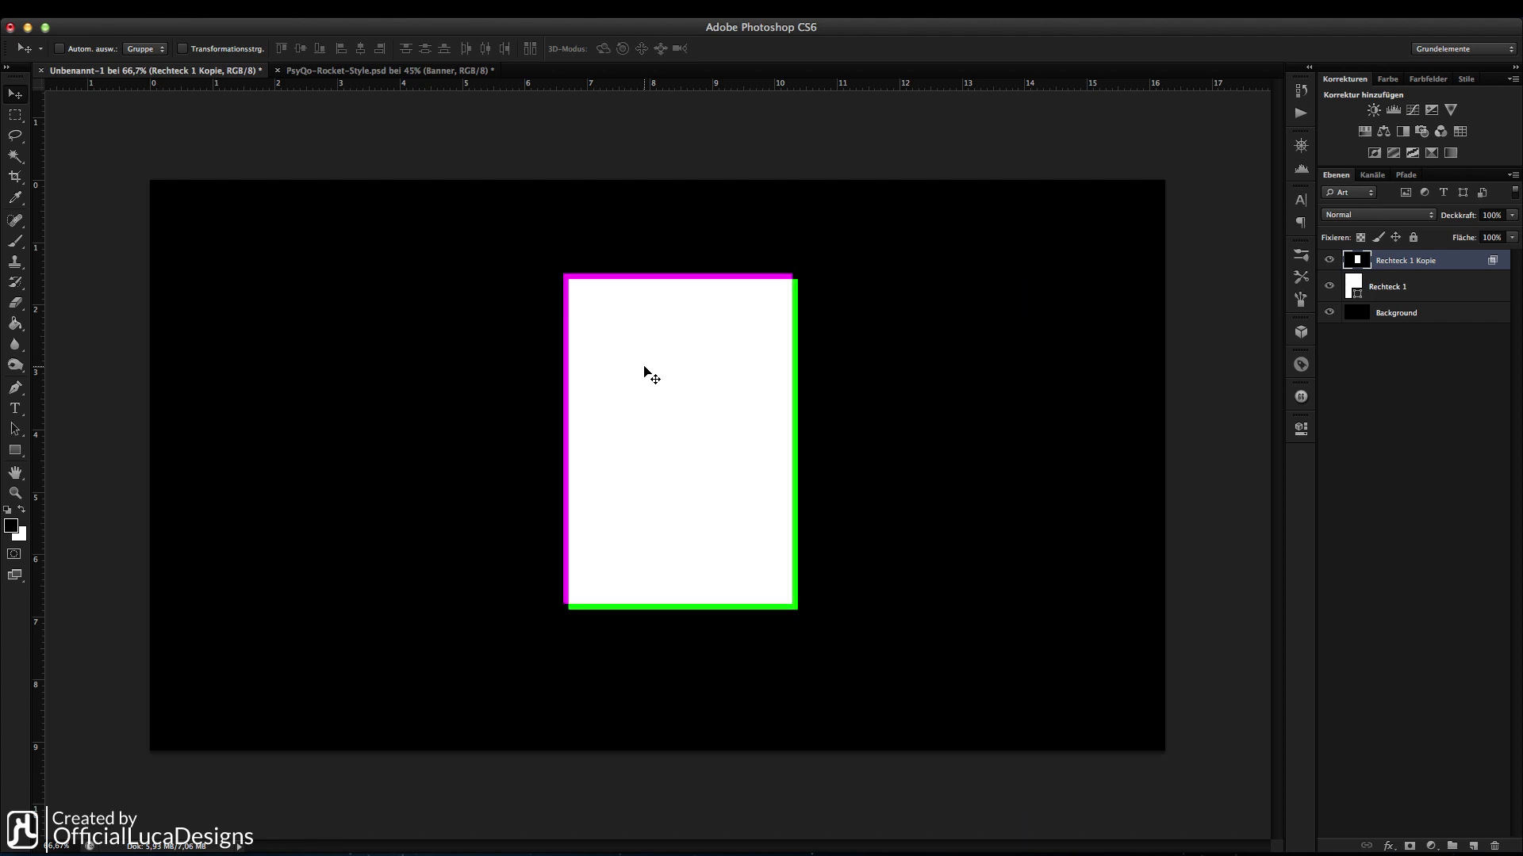
pyautogui.press('Left')
pyautogui.press('Left')
pyautogui.press('Left')
pyautogui.press('Left')
pyautogui.press('Up')
pyautogui.press('Up')
pyautogui.press('Up')
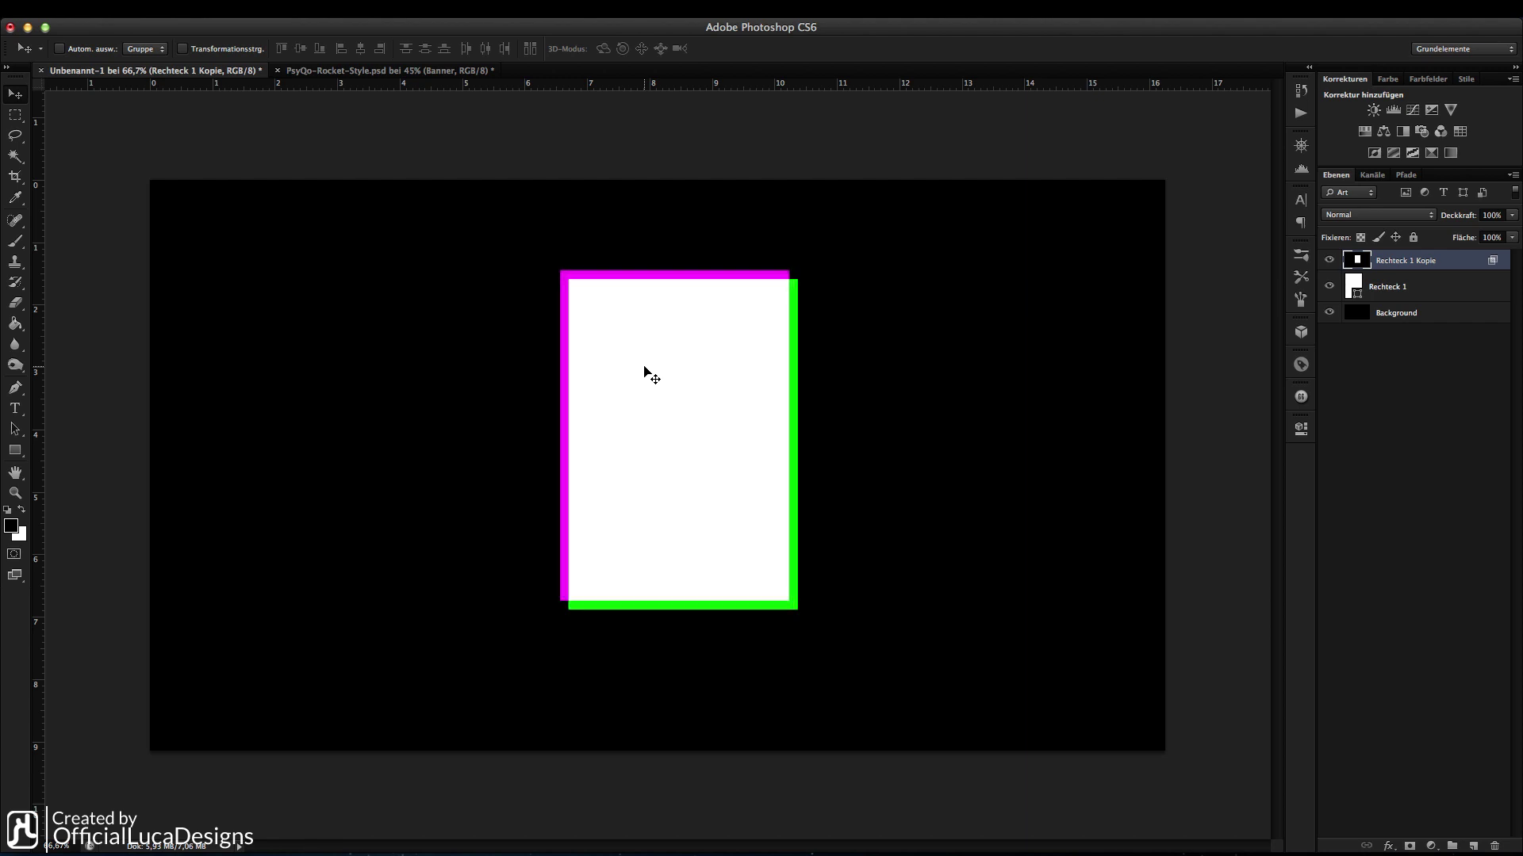
pyautogui.press('Up')
pyautogui.press('Left')
pyautogui.press('Left')
pyautogui.press('Left')
pyautogui.press('Up')
pyautogui.press('Up')
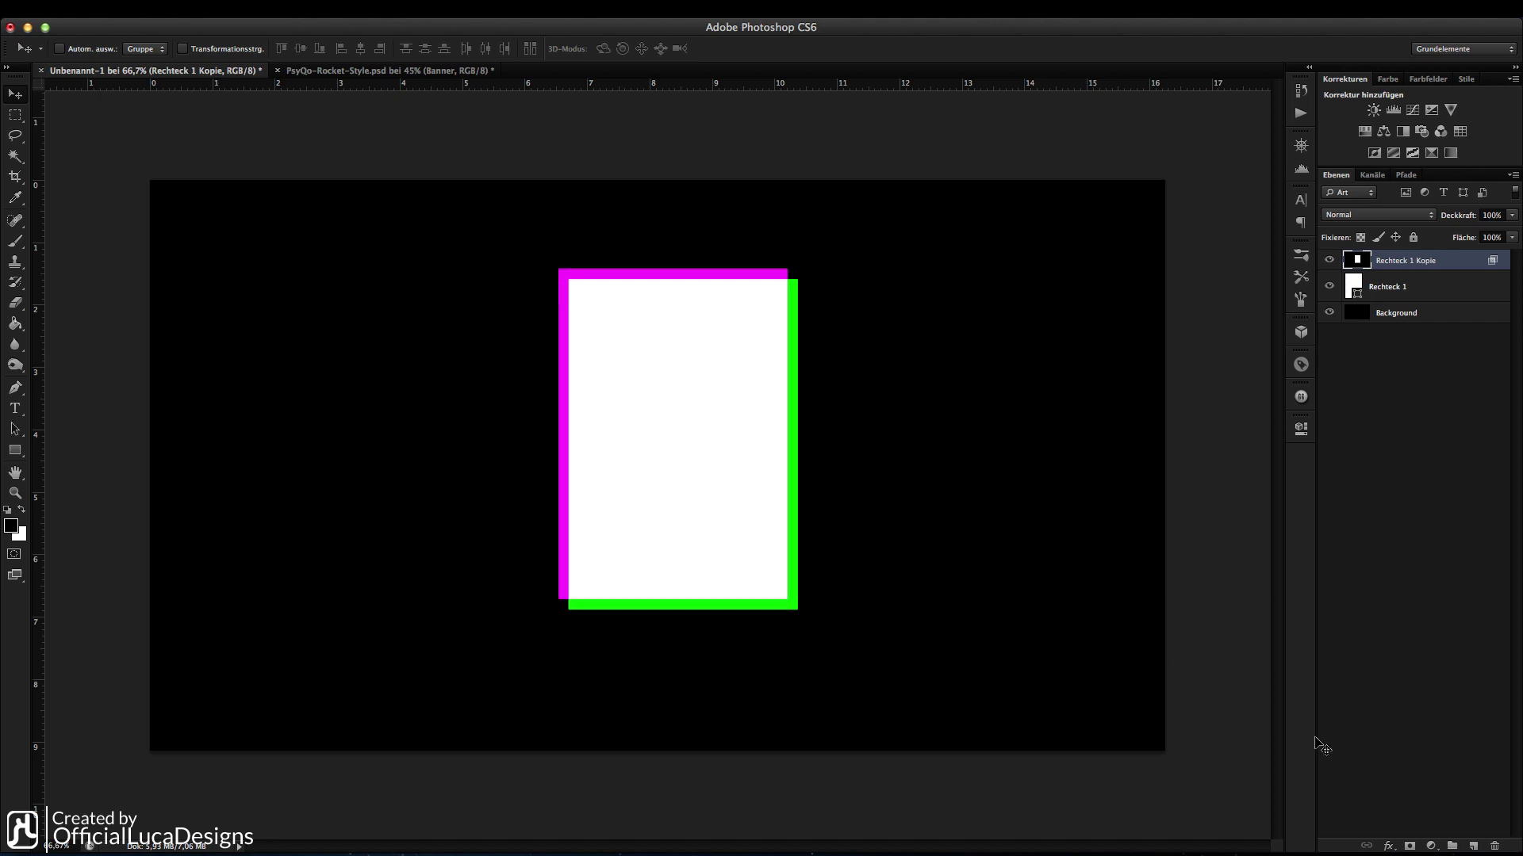
# Toggle the copy layer's R, G and B channel checkboxes to compare the resulting colour fringes.
pyautogui.doubleClick(1369, 266)
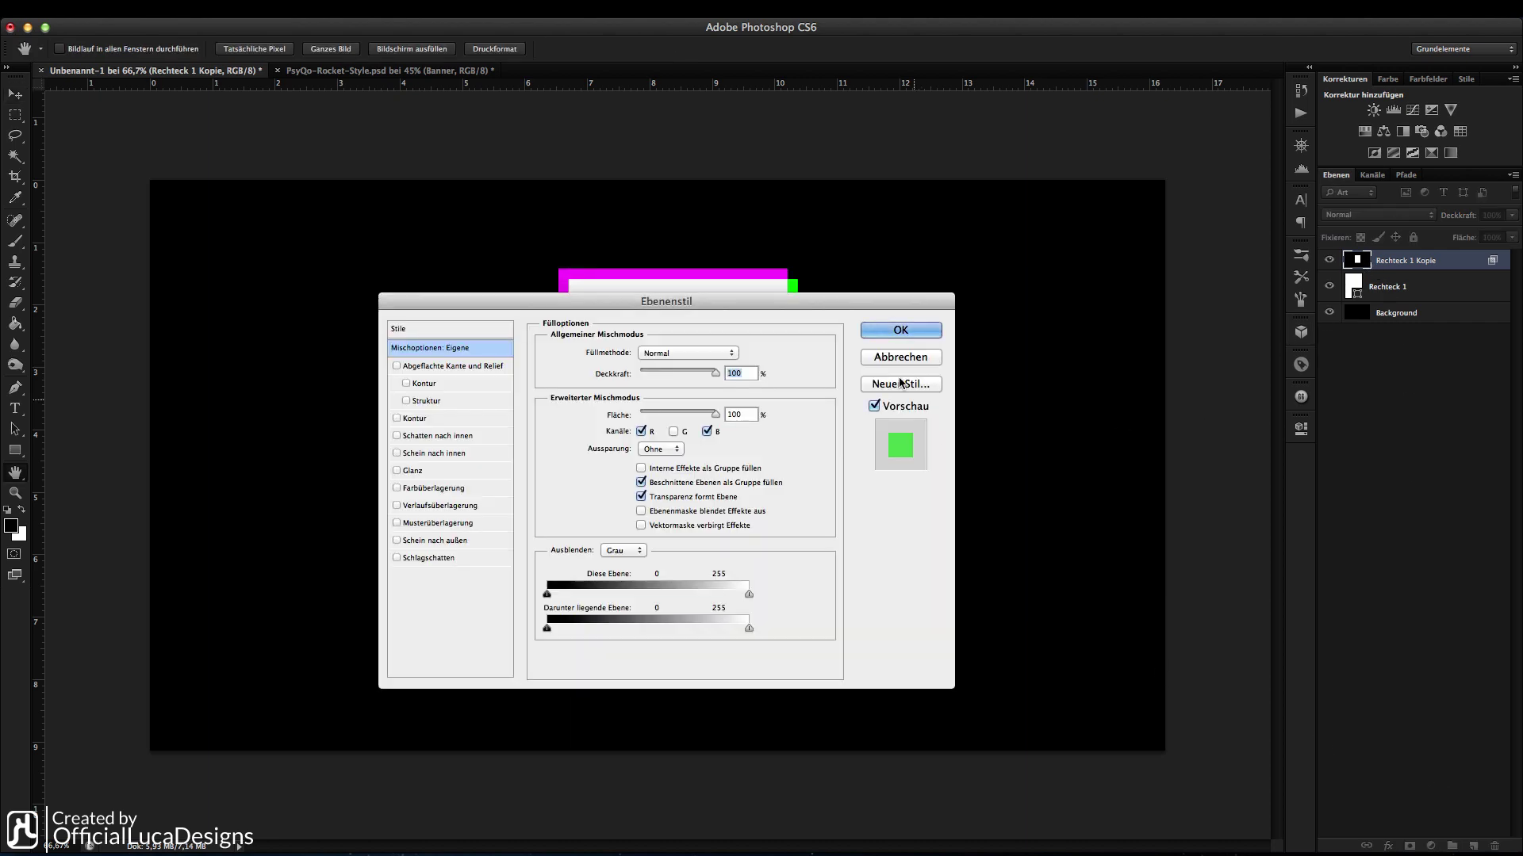
pyautogui.moveTo(667, 290); pyautogui.dragTo(1200, 319)
pyautogui.click(1206, 450)
pyautogui.click(1240, 450)
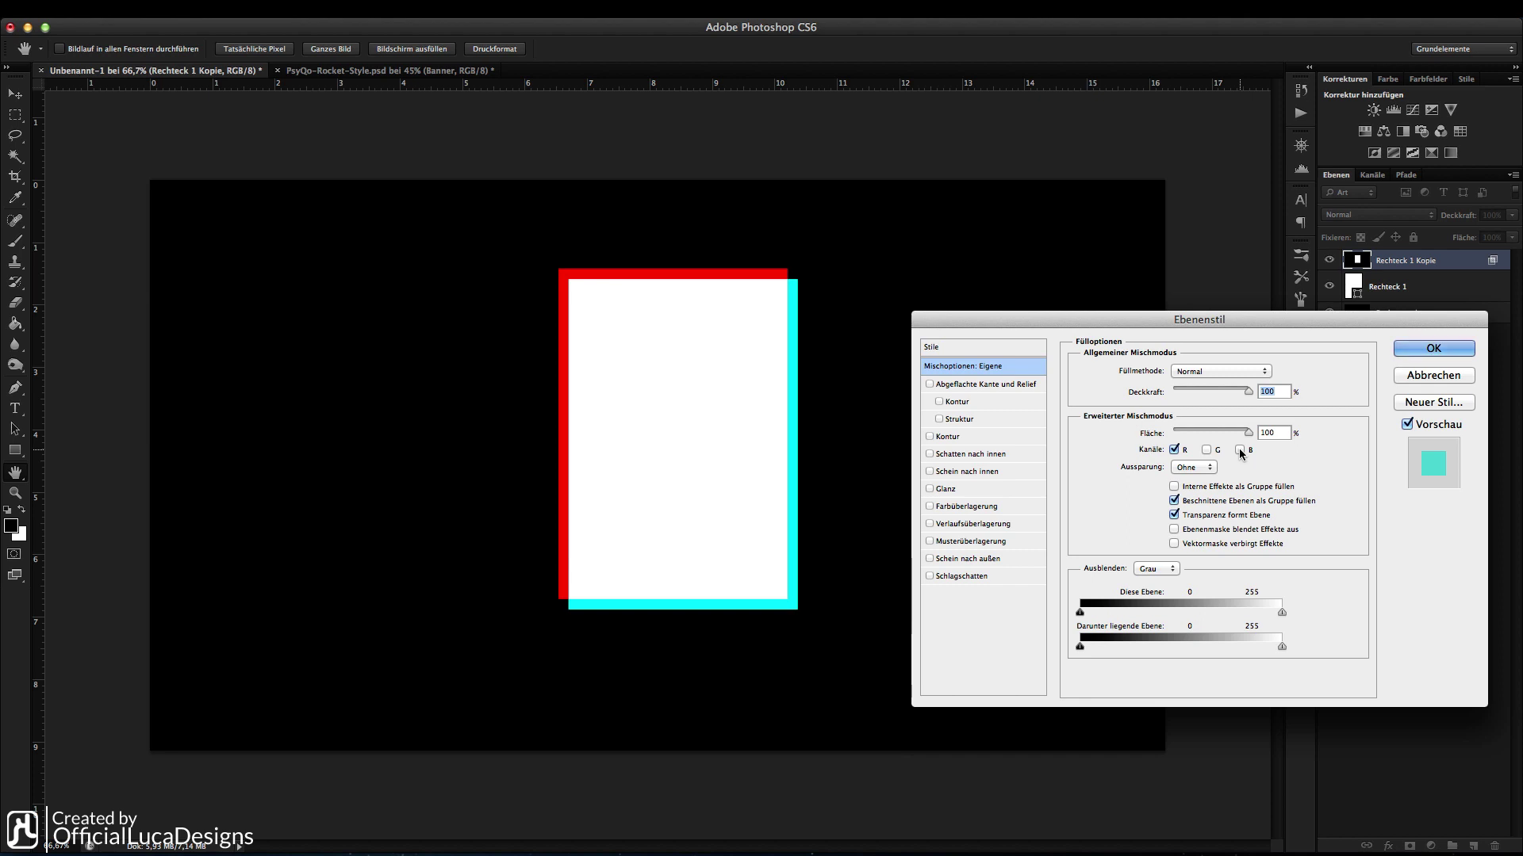
pyautogui.click(1240, 450)
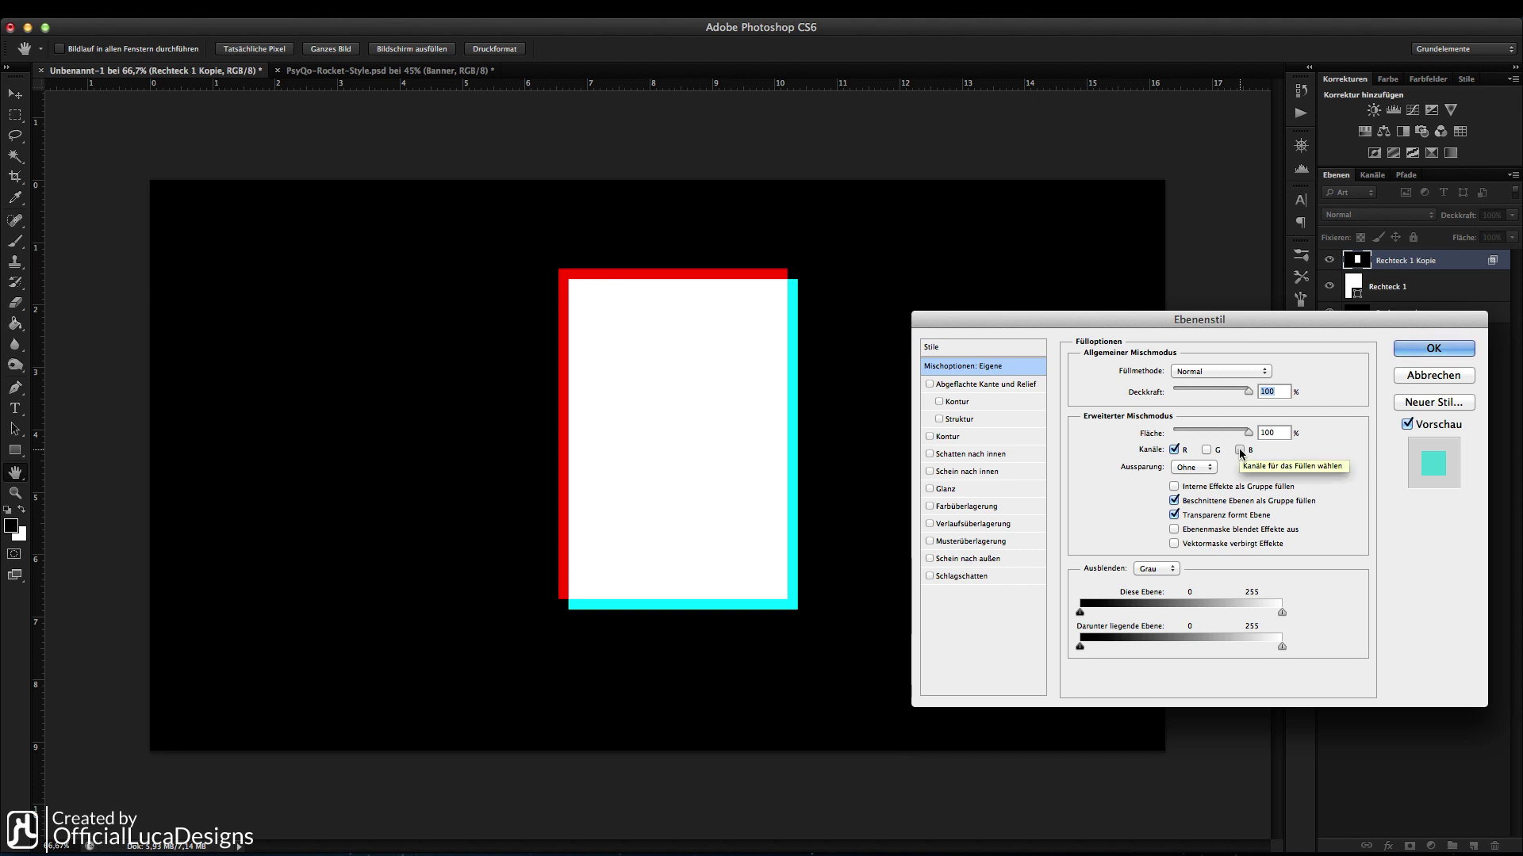
pyautogui.click(1174, 449)
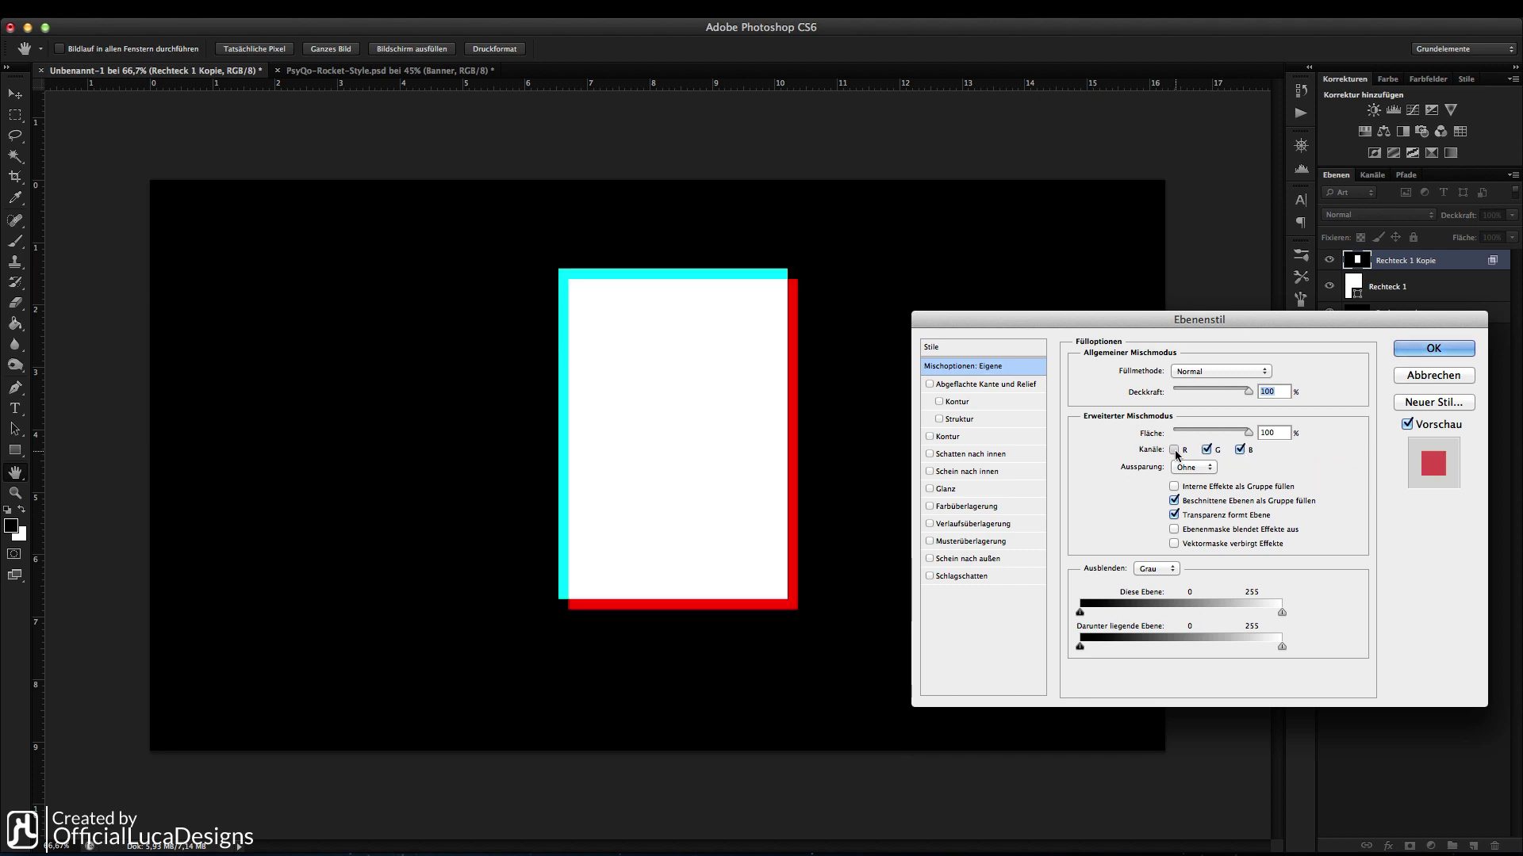
pyautogui.click(1174, 450)
pyautogui.click(1206, 450)
pyautogui.click(1241, 450)
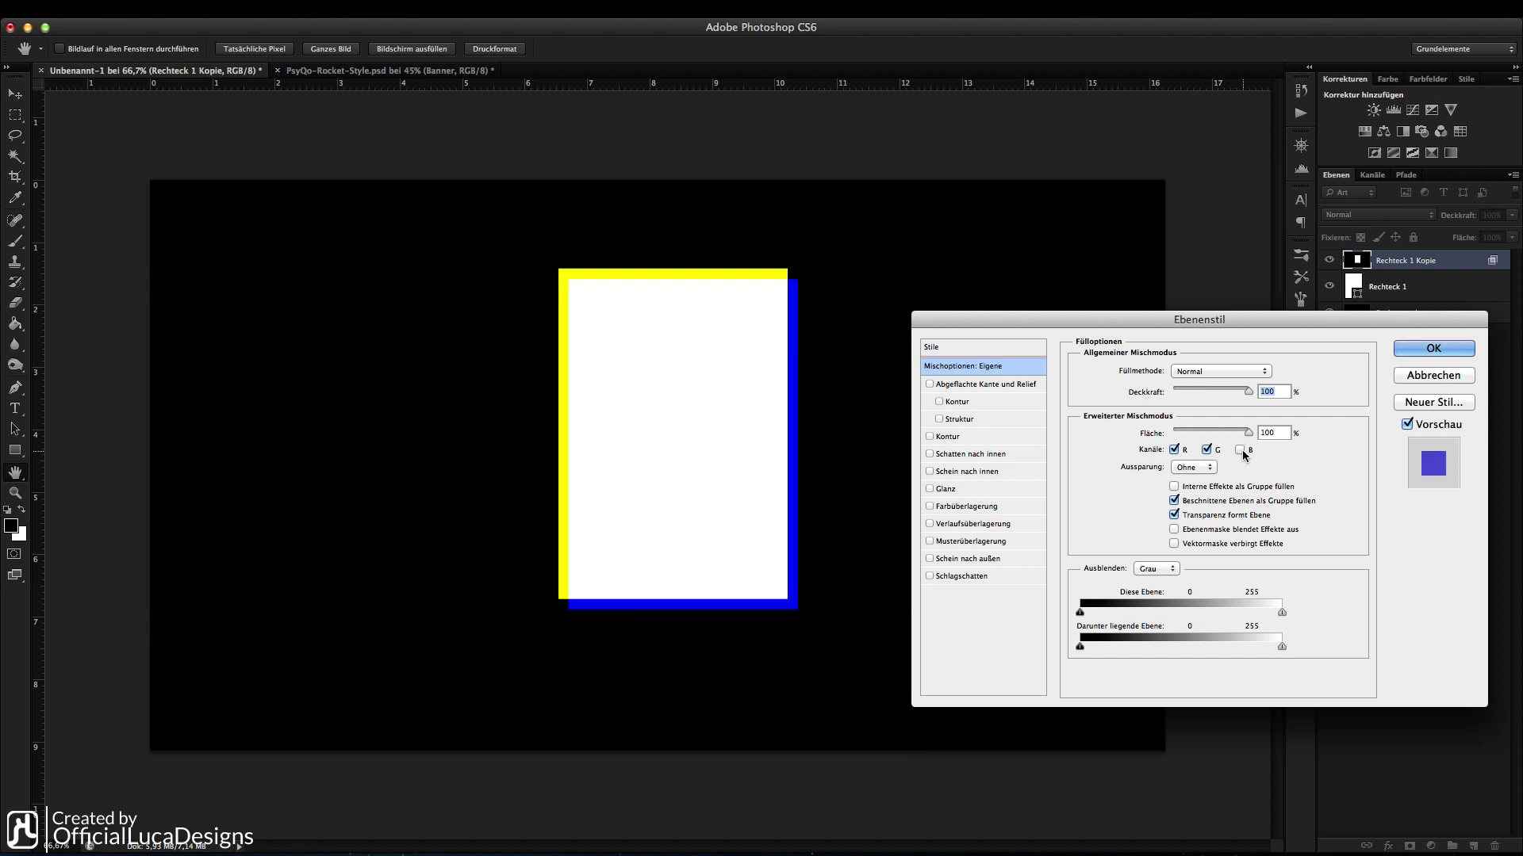
pyautogui.click(1240, 450)
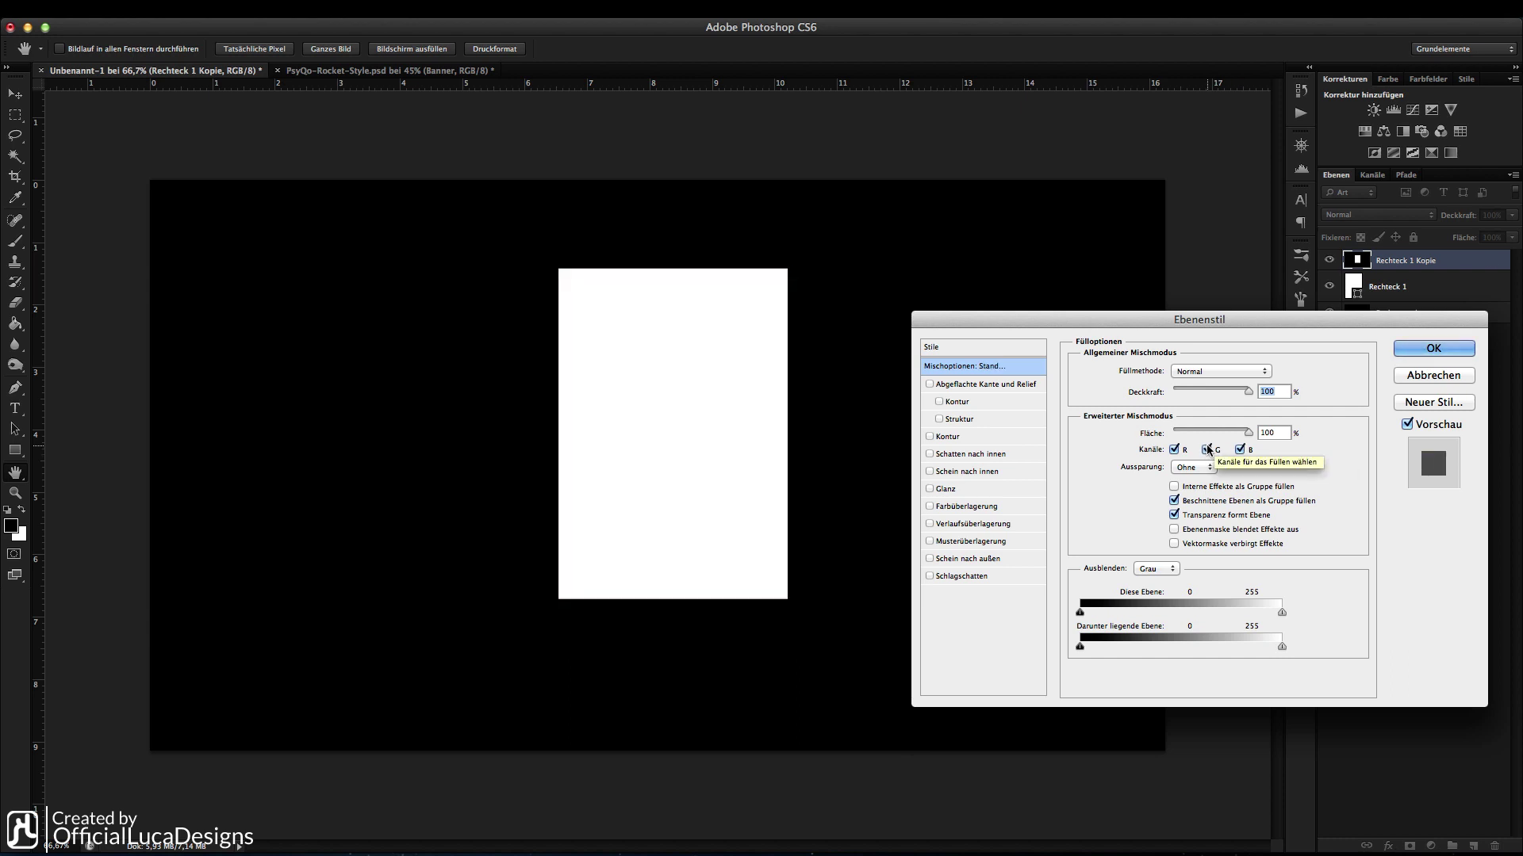
pyautogui.click(1206, 450)
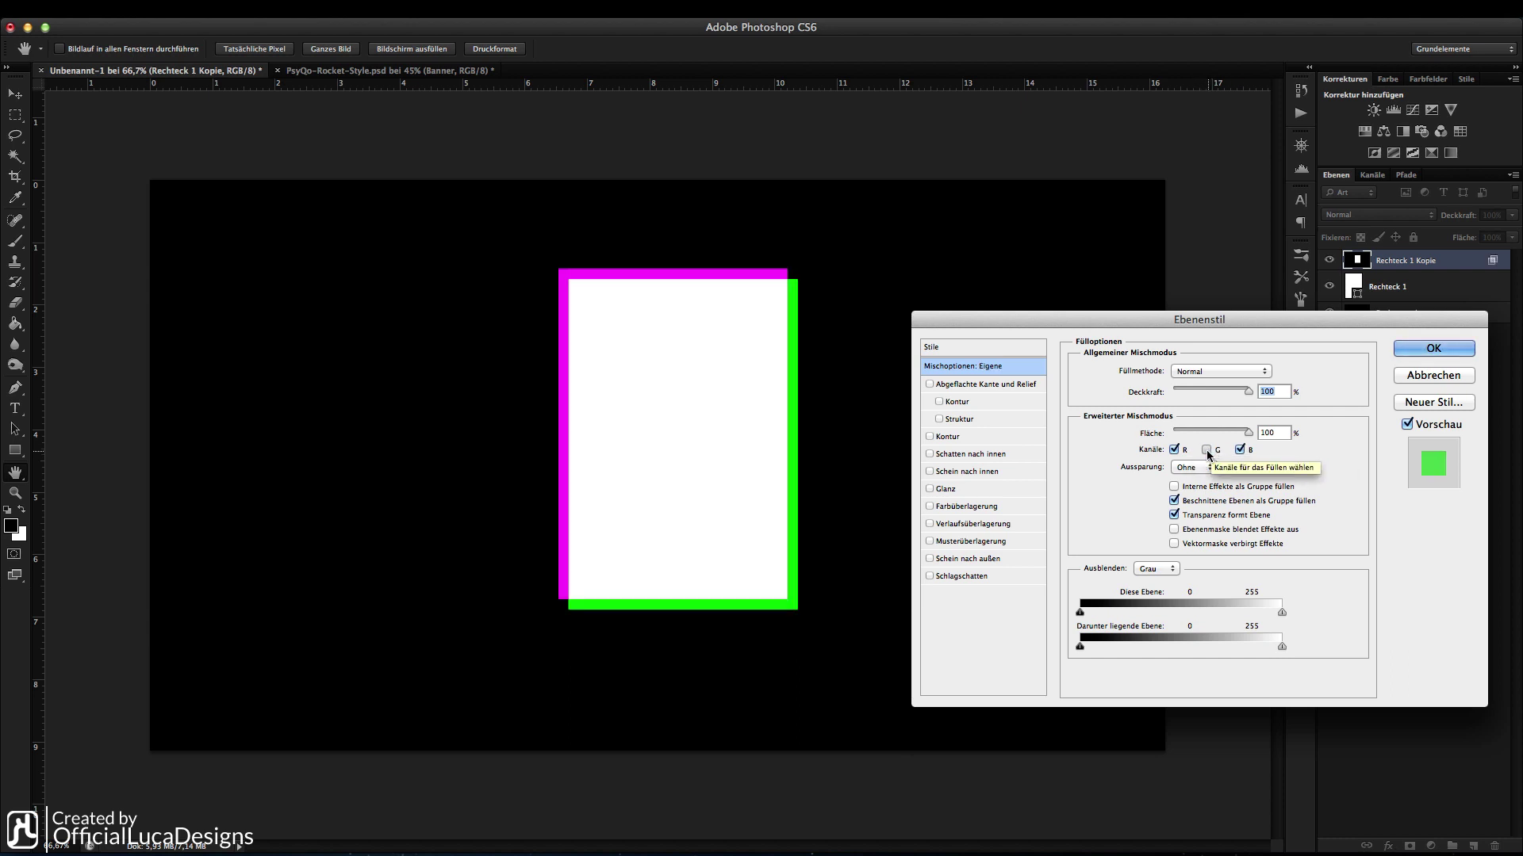
pyautogui.click(1206, 449)
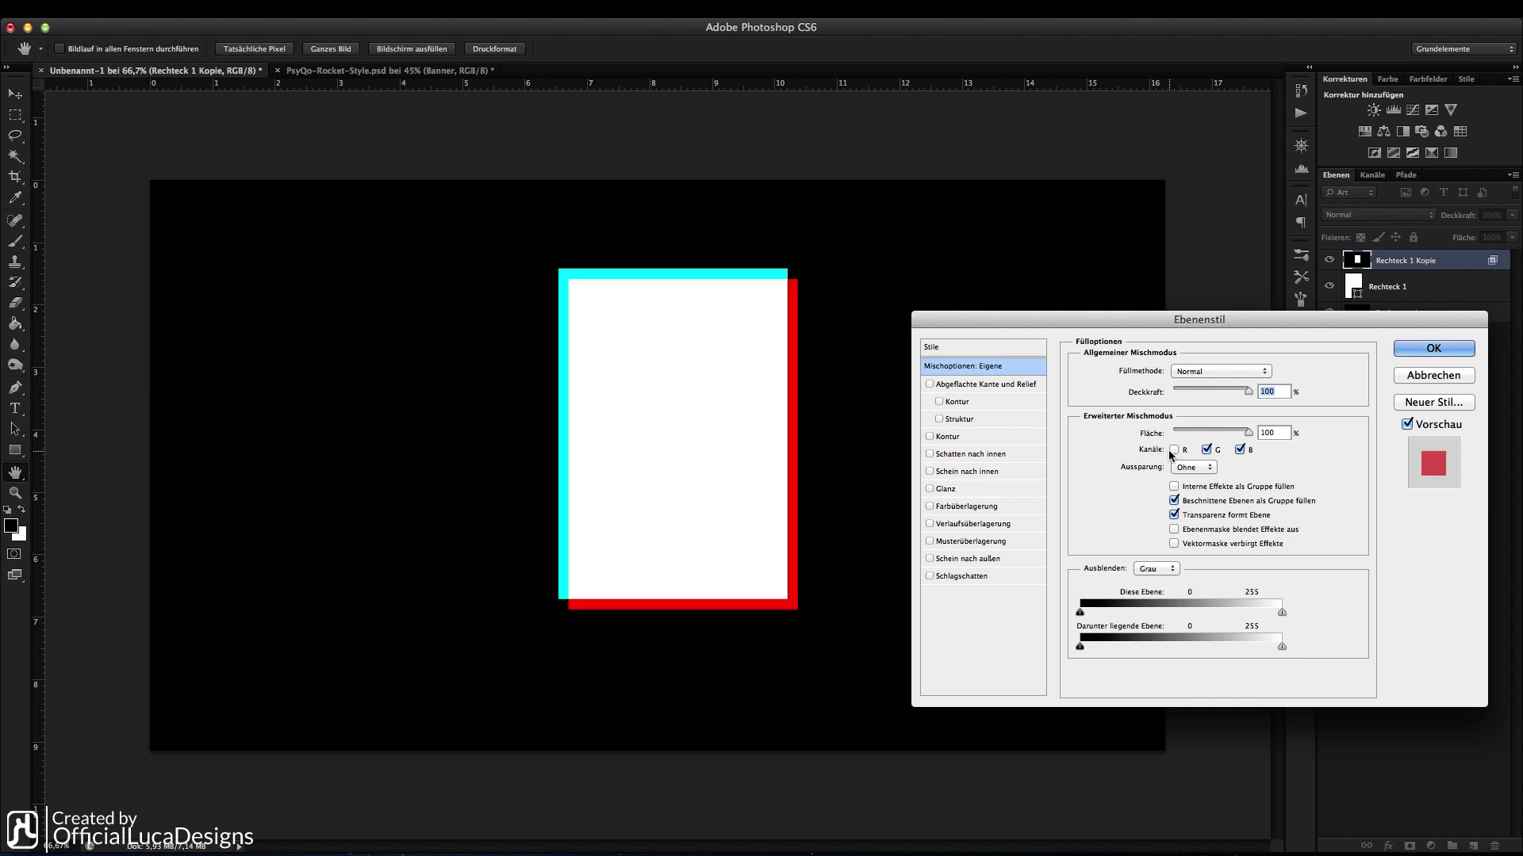
pyautogui.click(1174, 450)
pyautogui.click(1189, 451)
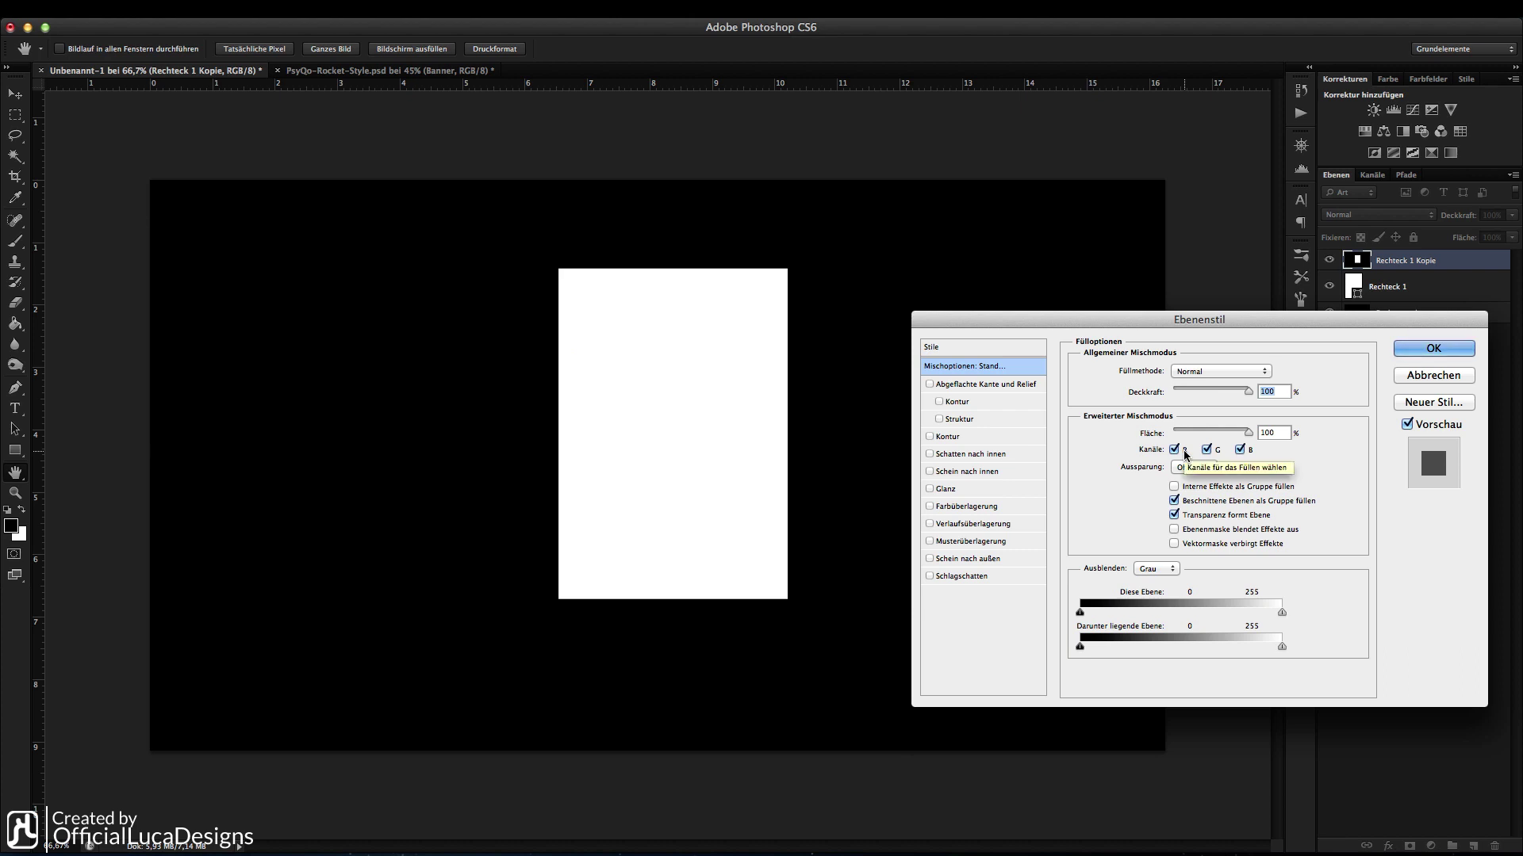
# Hide and show the copy to compare, then reopen blending options and exclude green again.
pyautogui.click(1433, 348)
pyautogui.click(1330, 262)
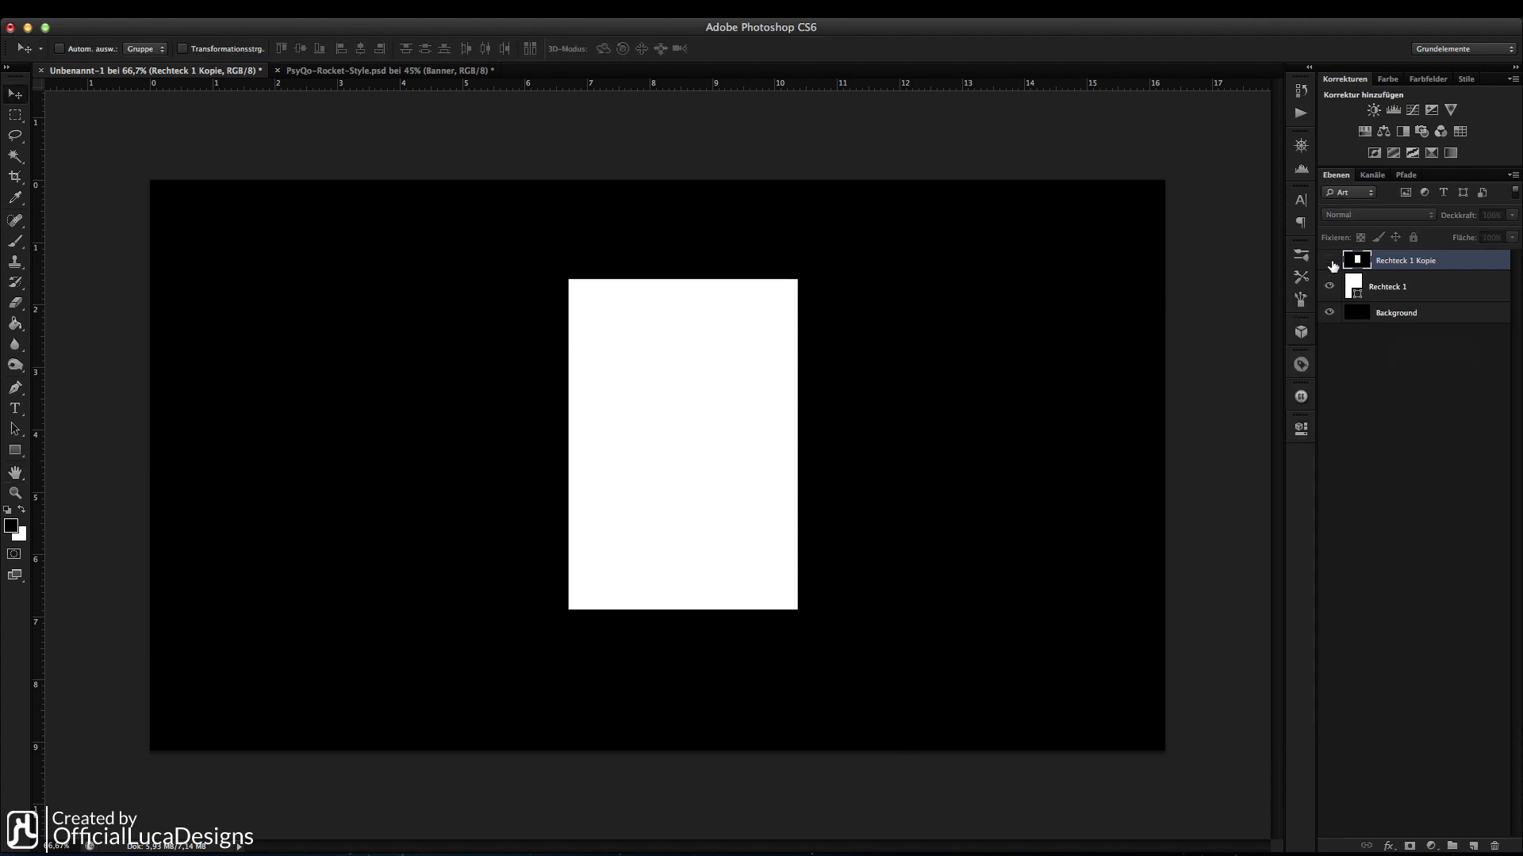
pyautogui.click(1330, 262)
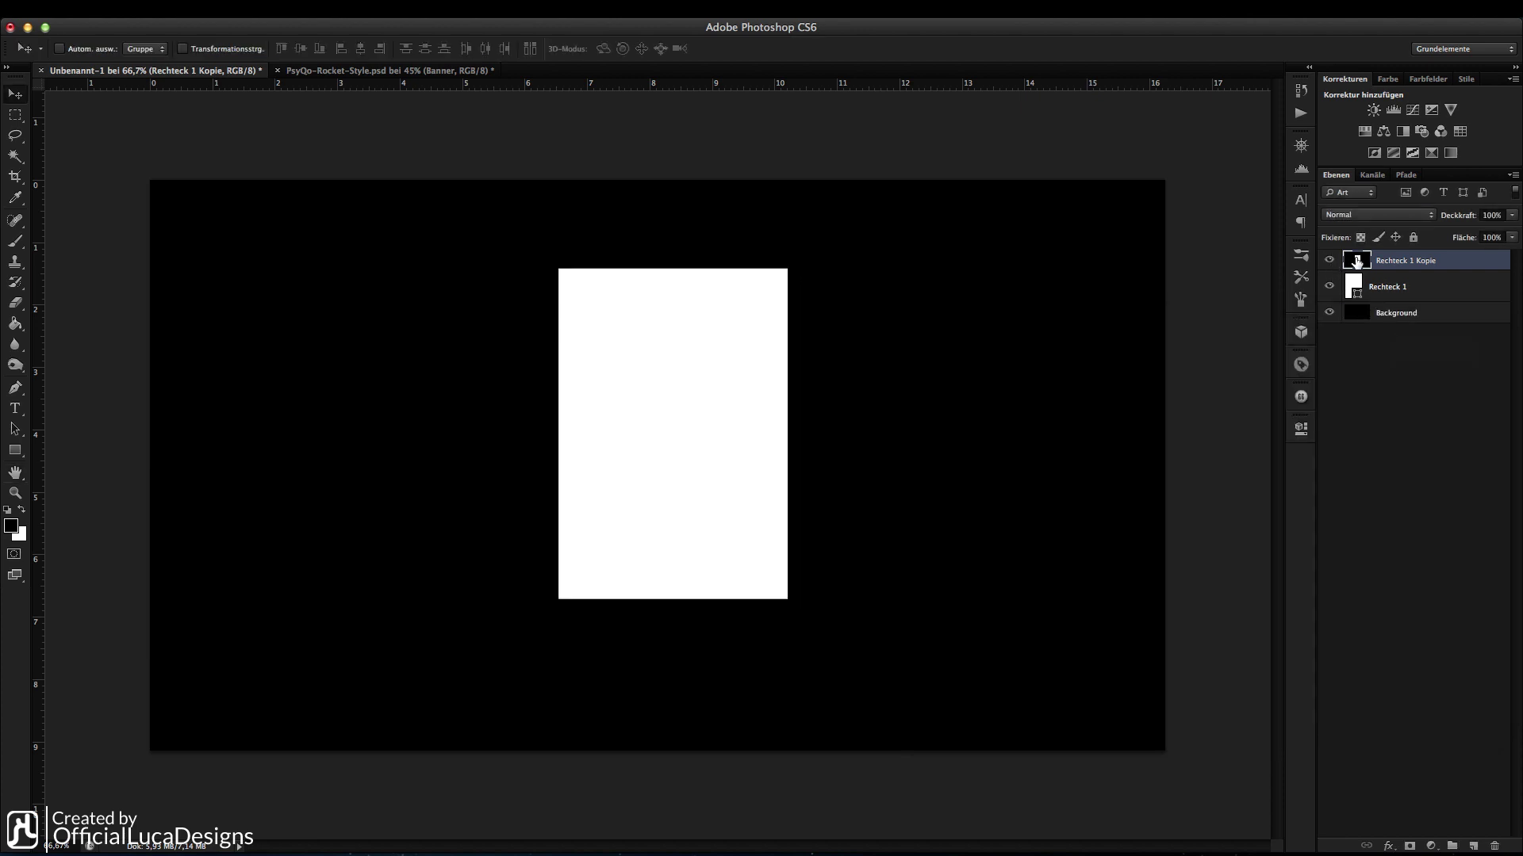
pyautogui.doubleClick(1459, 260)
pyautogui.click(1206, 449)
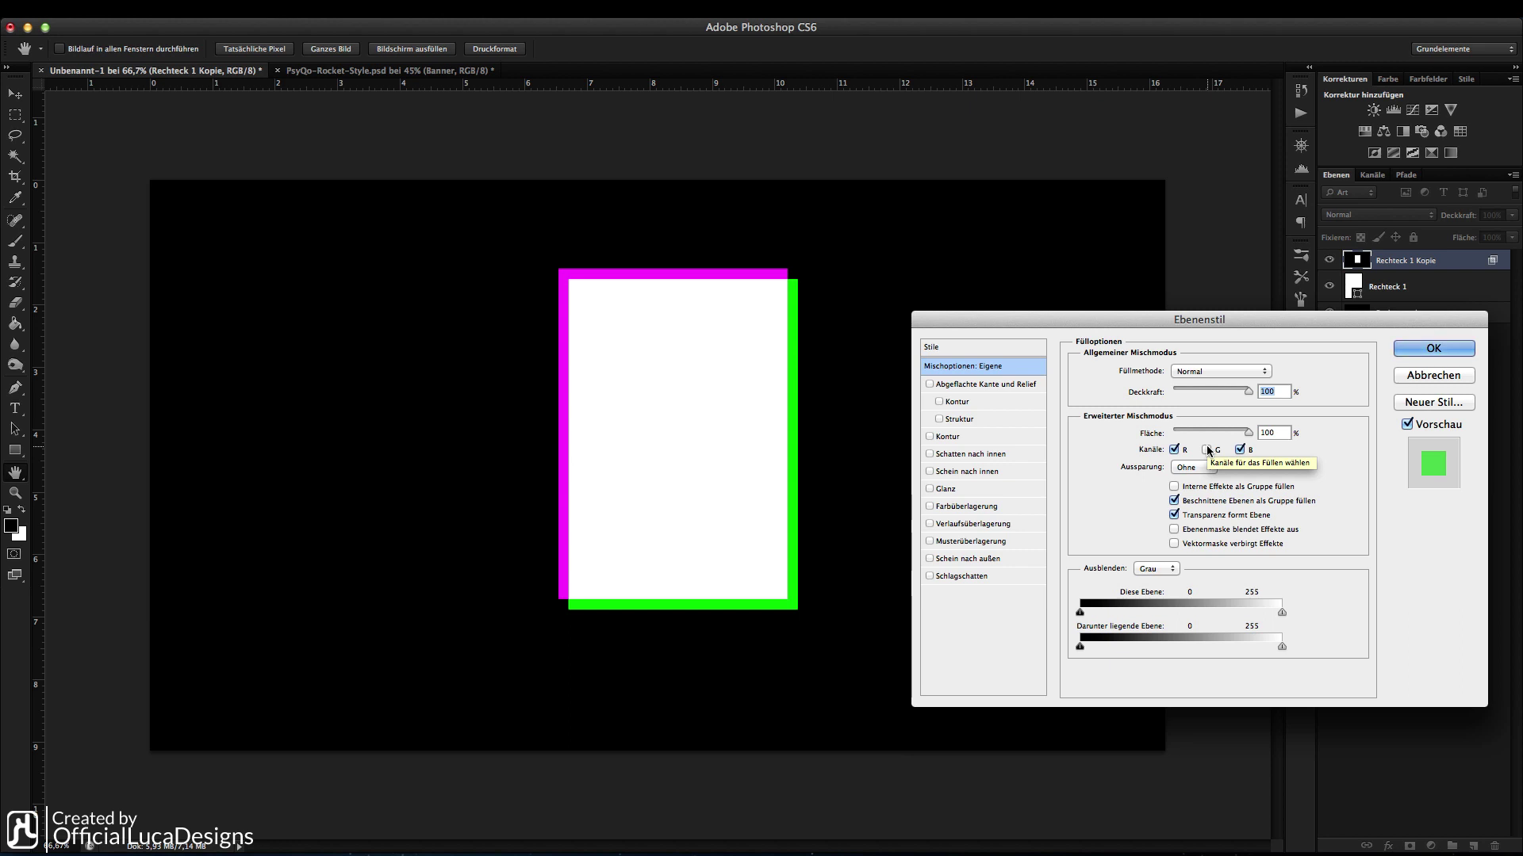
# Discard the blending changes, go to PsyQo-Rocket-Style.psd, and duplicate Banner as Banner Kopie.
pyautogui.press('Escape')
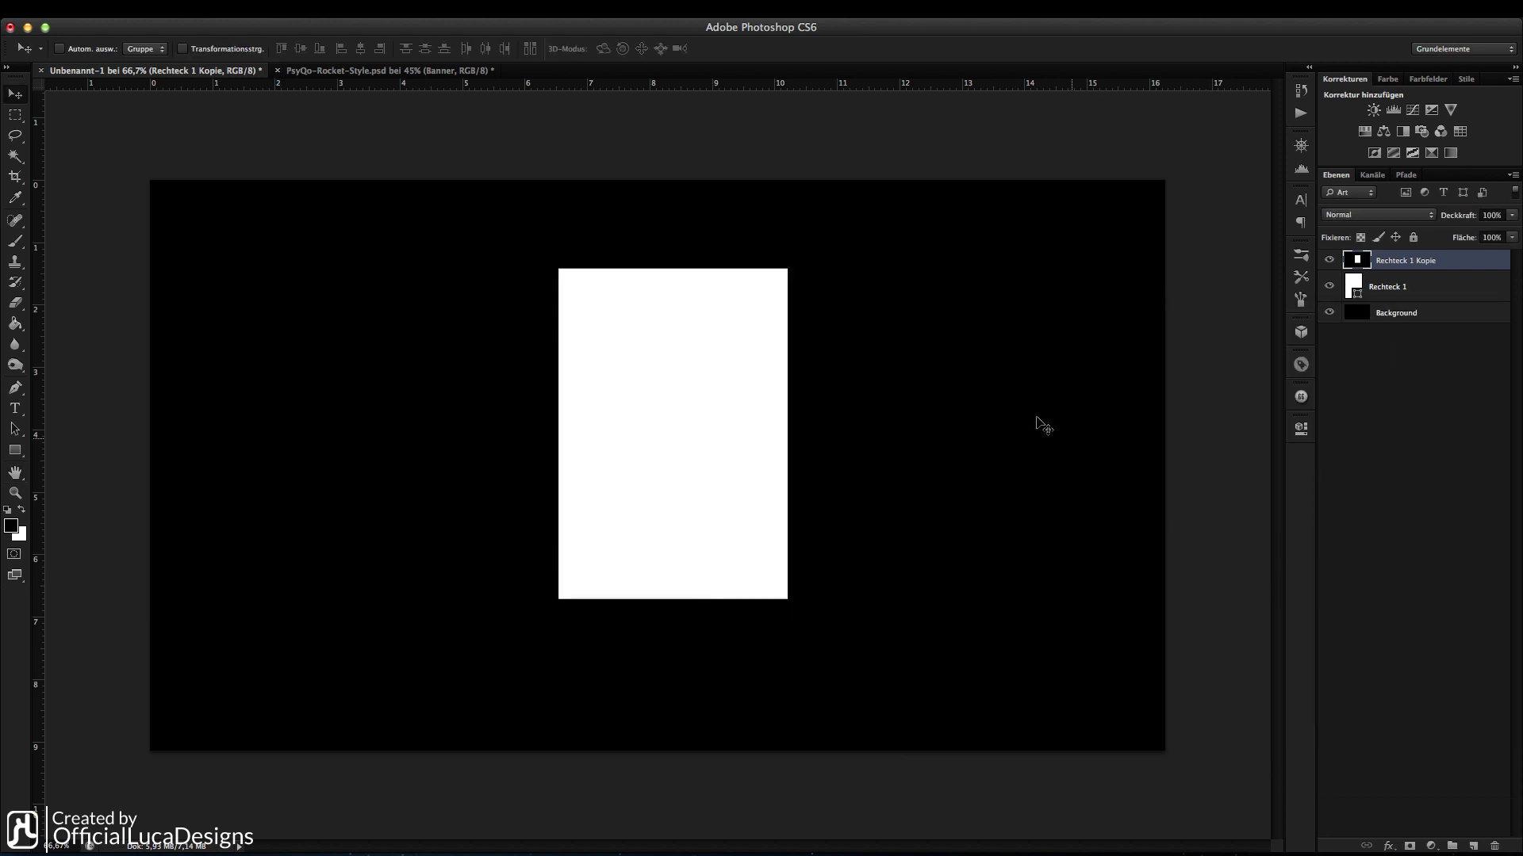
pyautogui.click(464, 70)
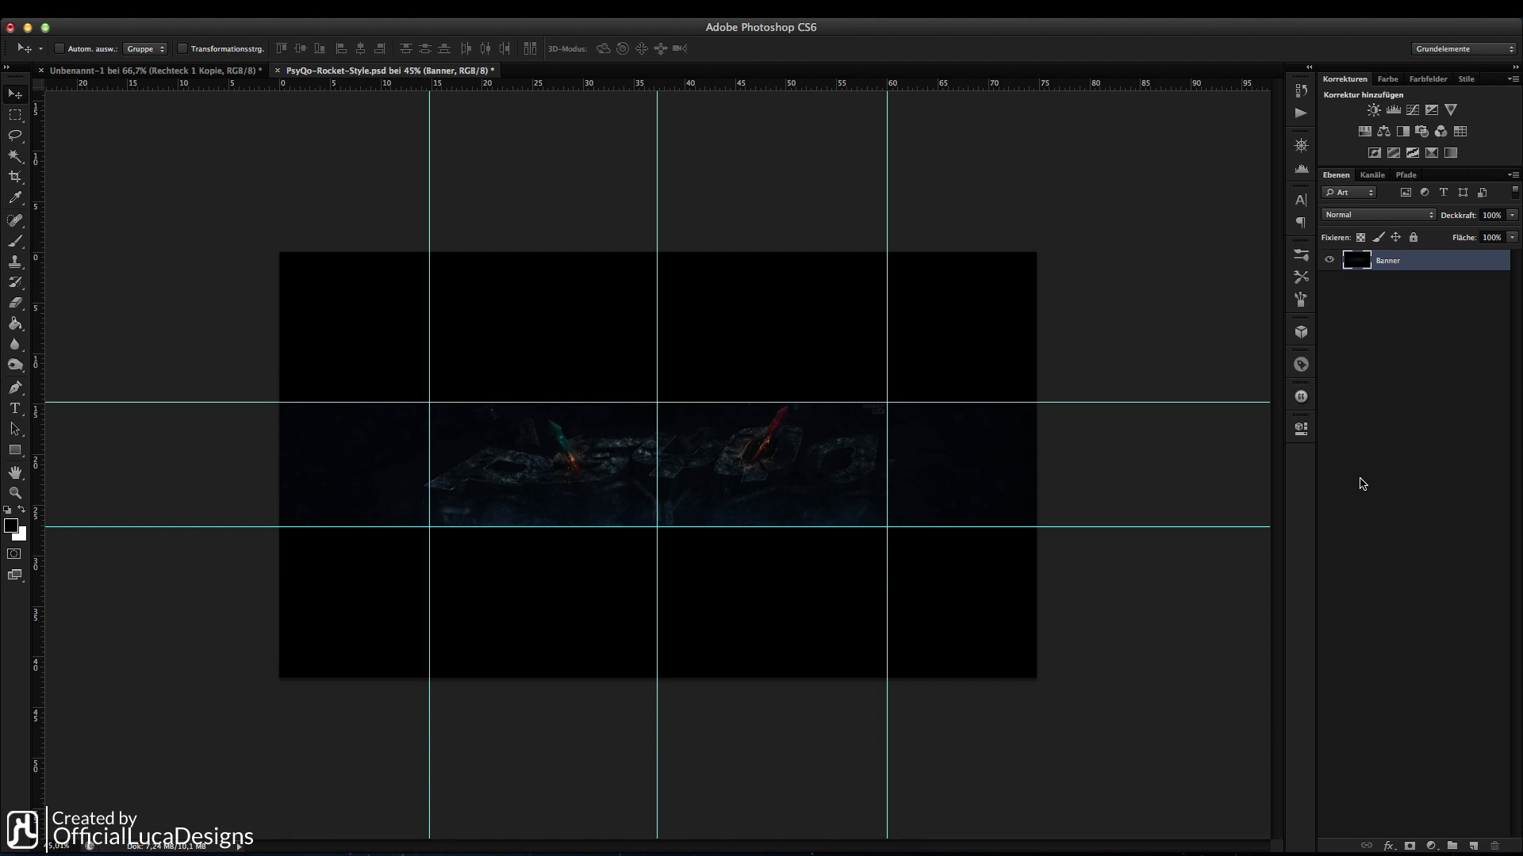
pyautogui.rightClick(1398, 268)
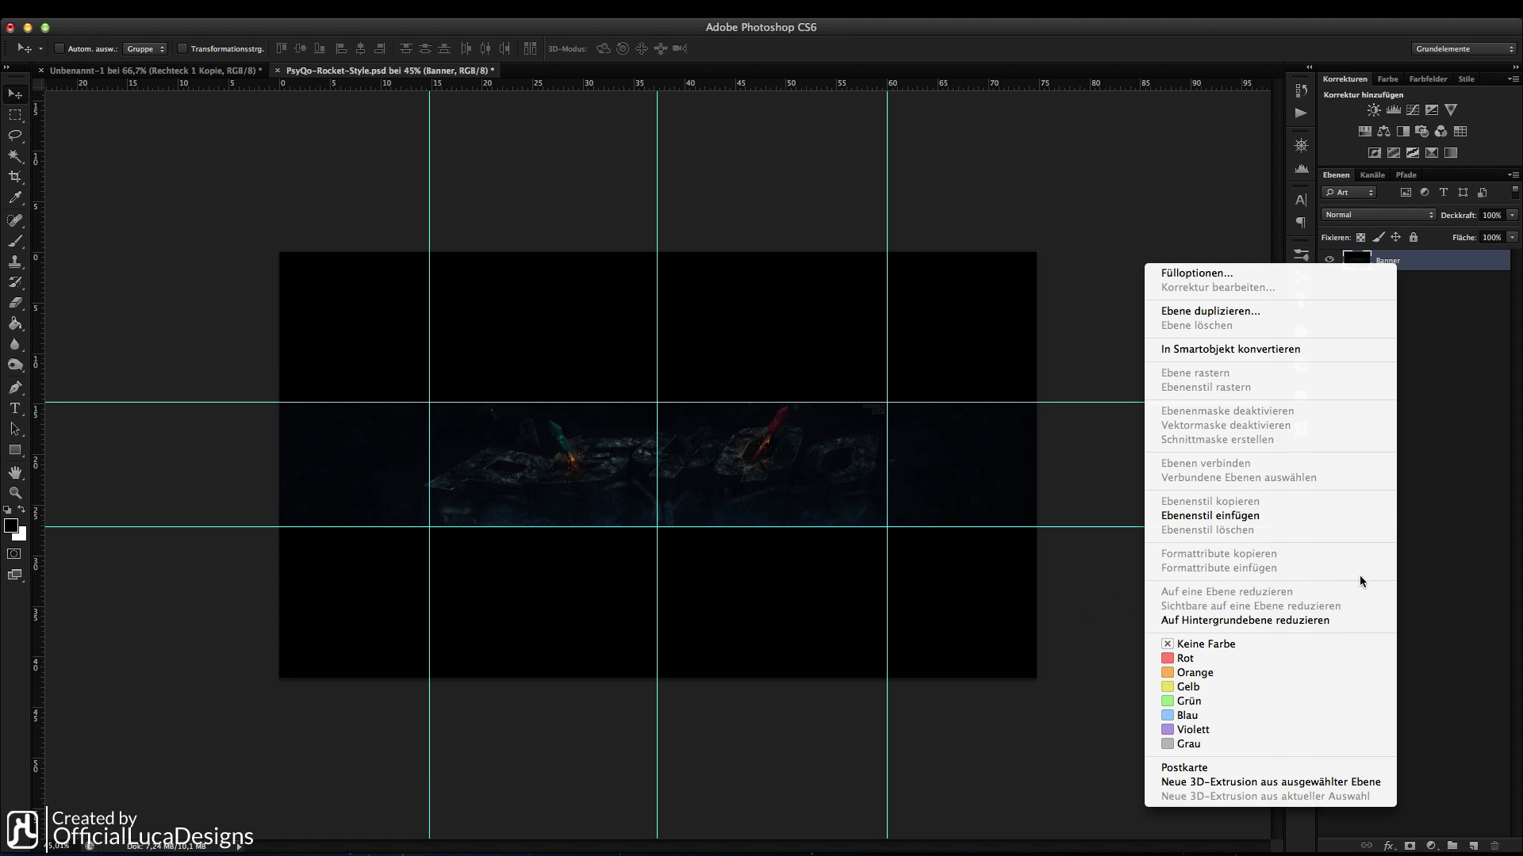
pyautogui.click(1262, 458)
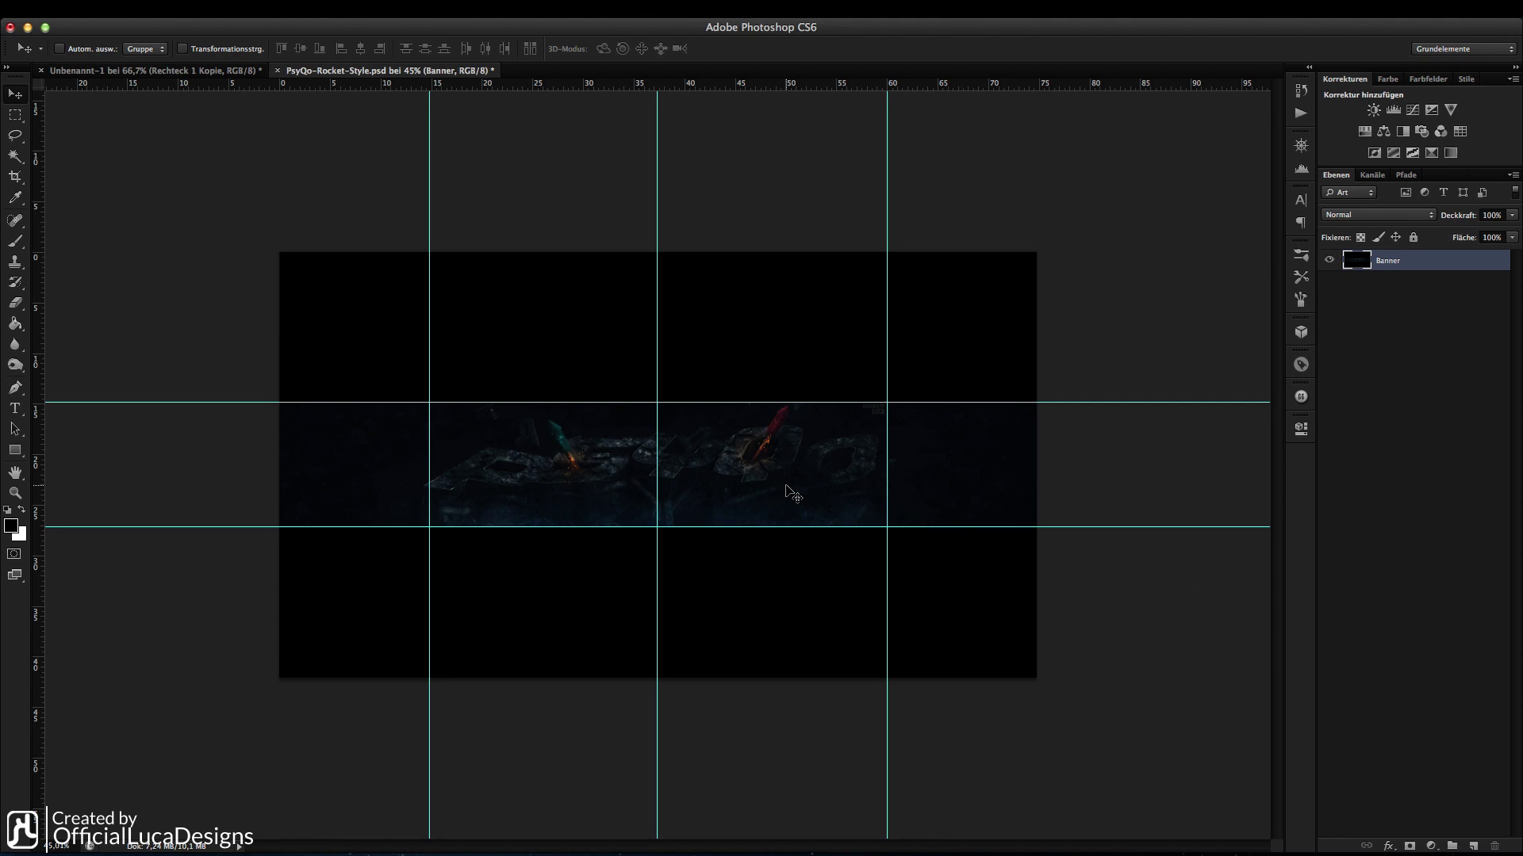
pyautogui.hotkey('ctrl', 'j')
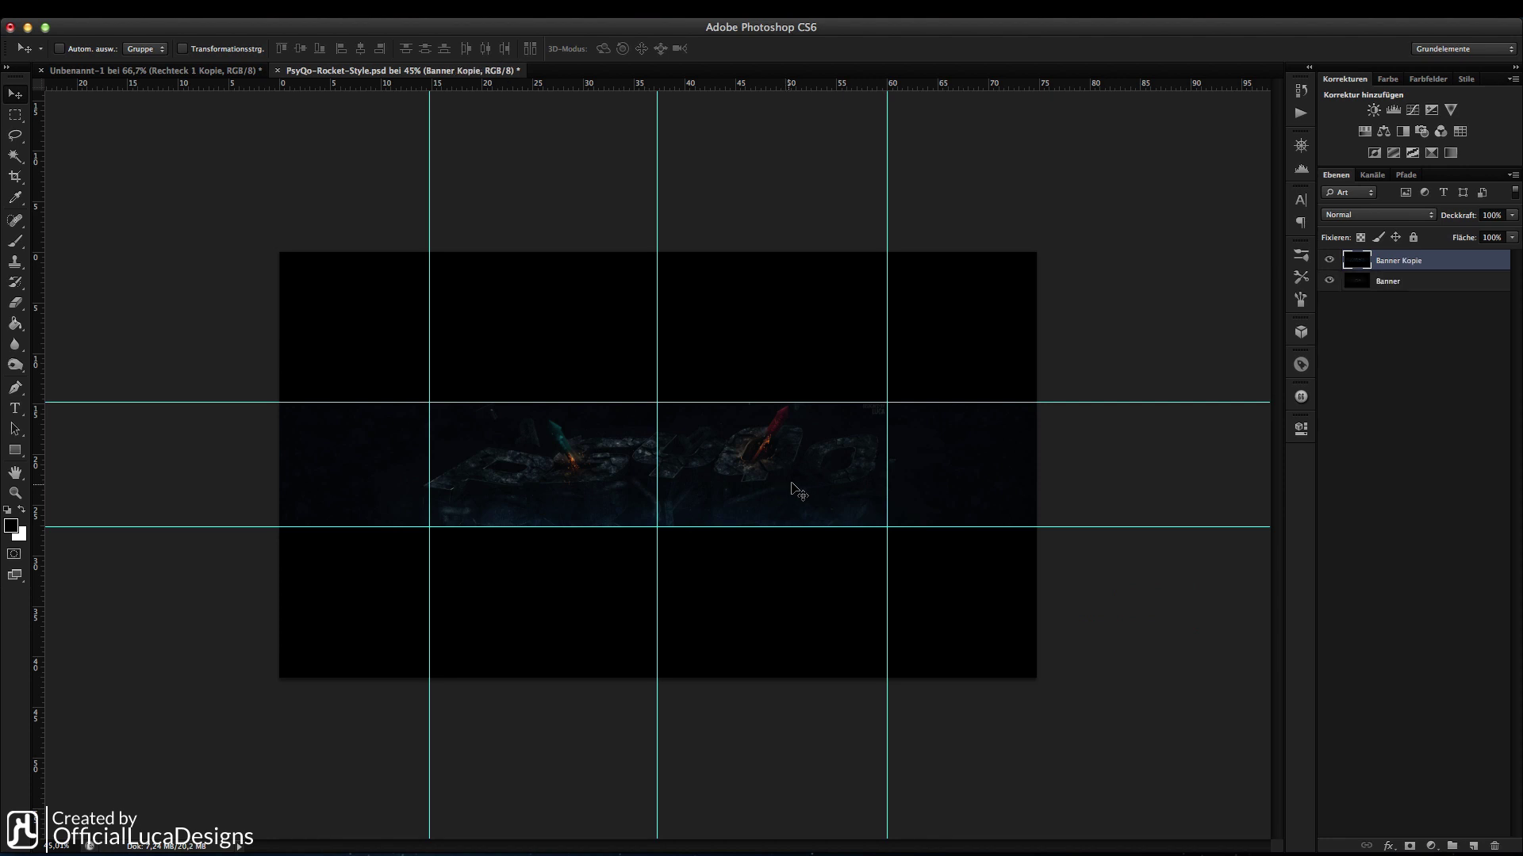
# Exclude the G channel in Banner Kopie's blending options and confirm.
pyautogui.doubleClick(1356, 264)
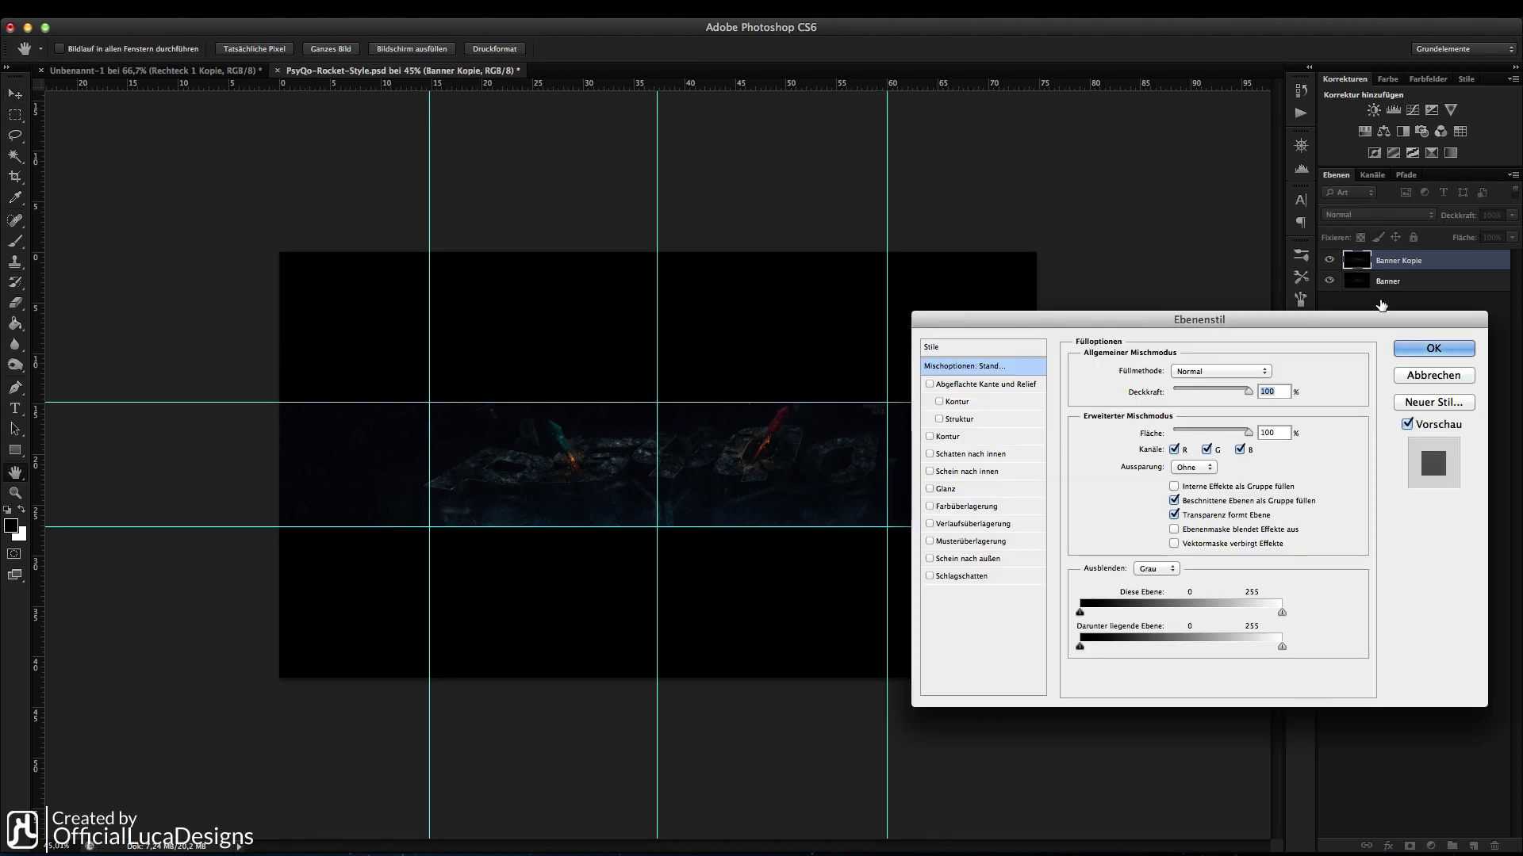
pyautogui.click(1431, 378)
pyautogui.click(1387, 846)
pyautogui.click(1421, 706)
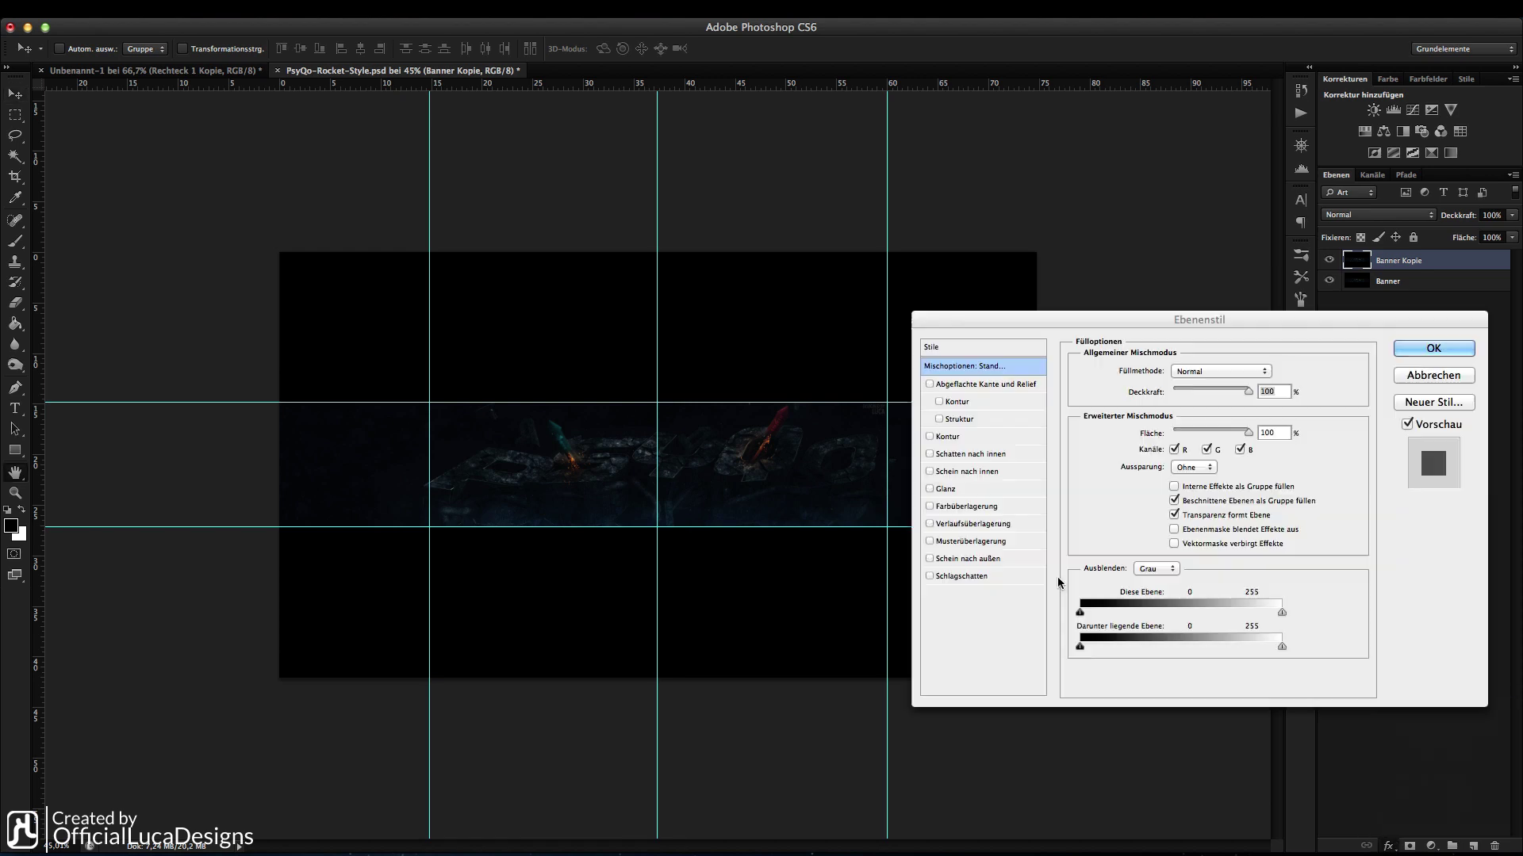
pyautogui.click(1206, 450)
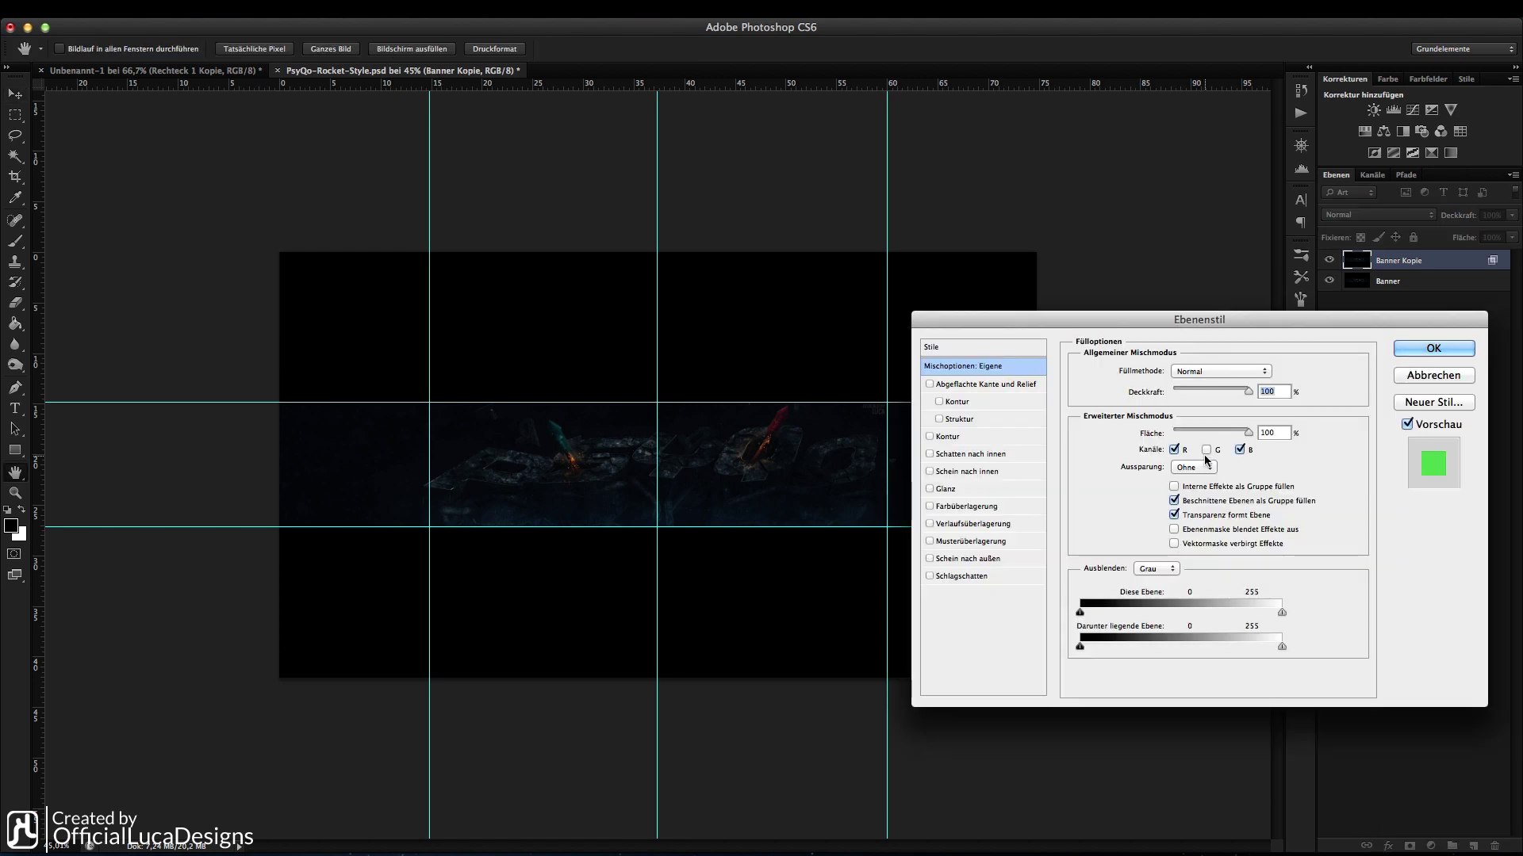
pyautogui.click(1412, 356)
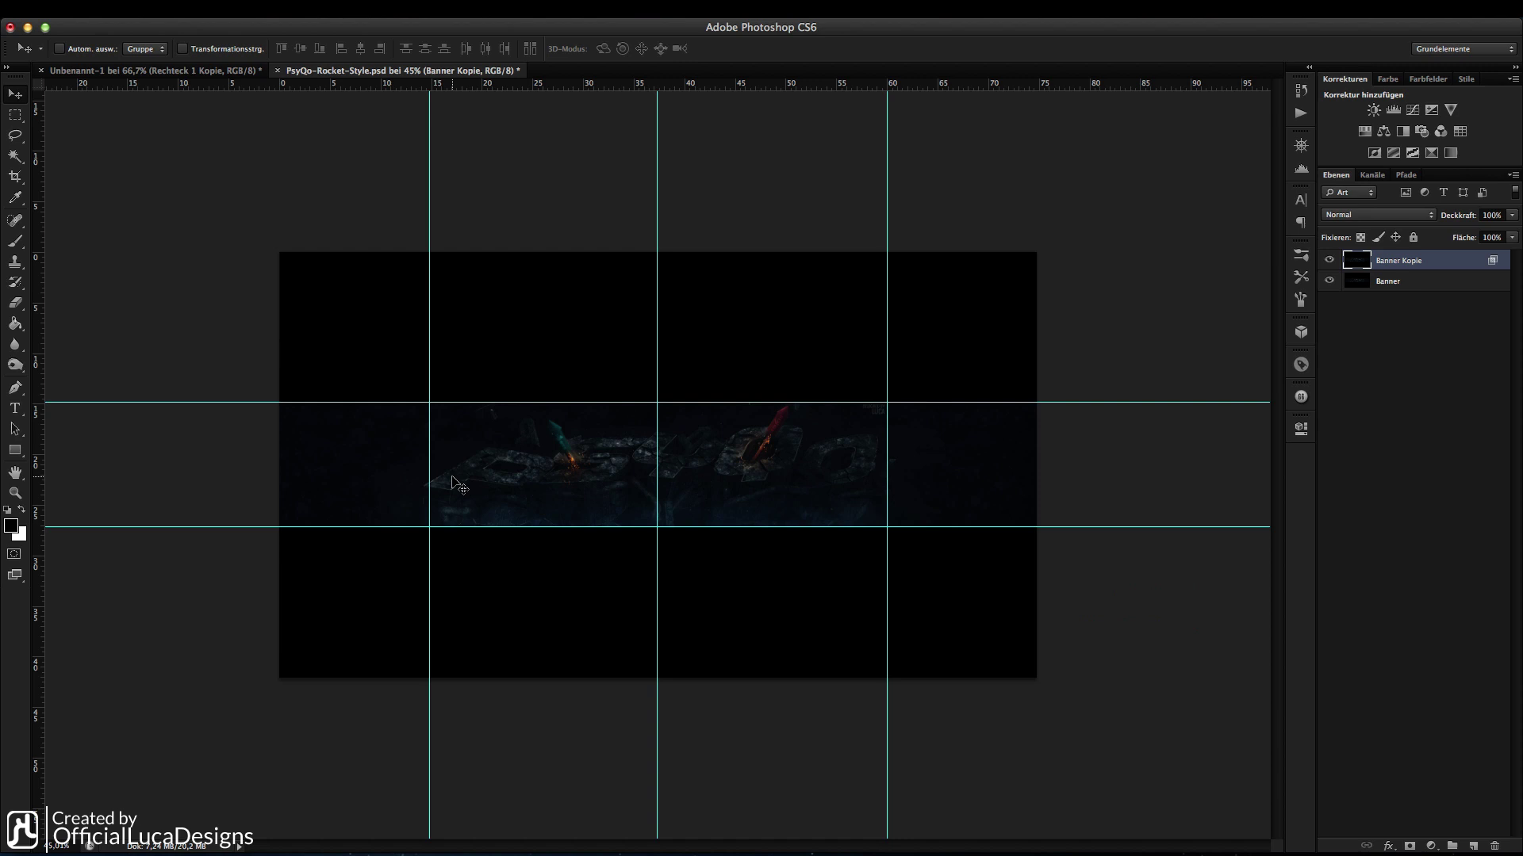
pyautogui.click(16, 492)
pyautogui.click(519, 482)
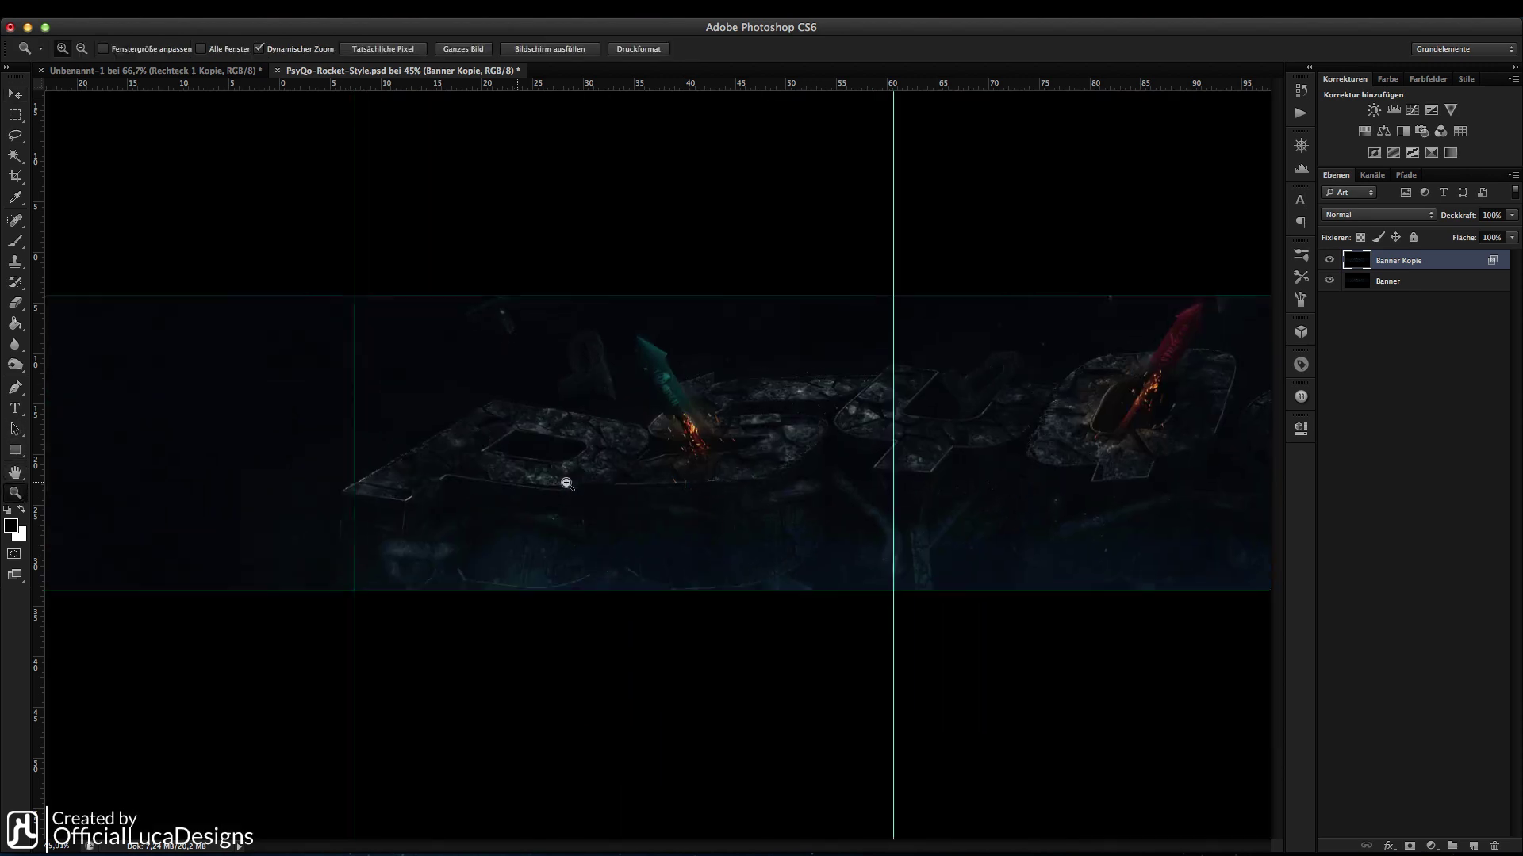
pyautogui.click(15, 93)
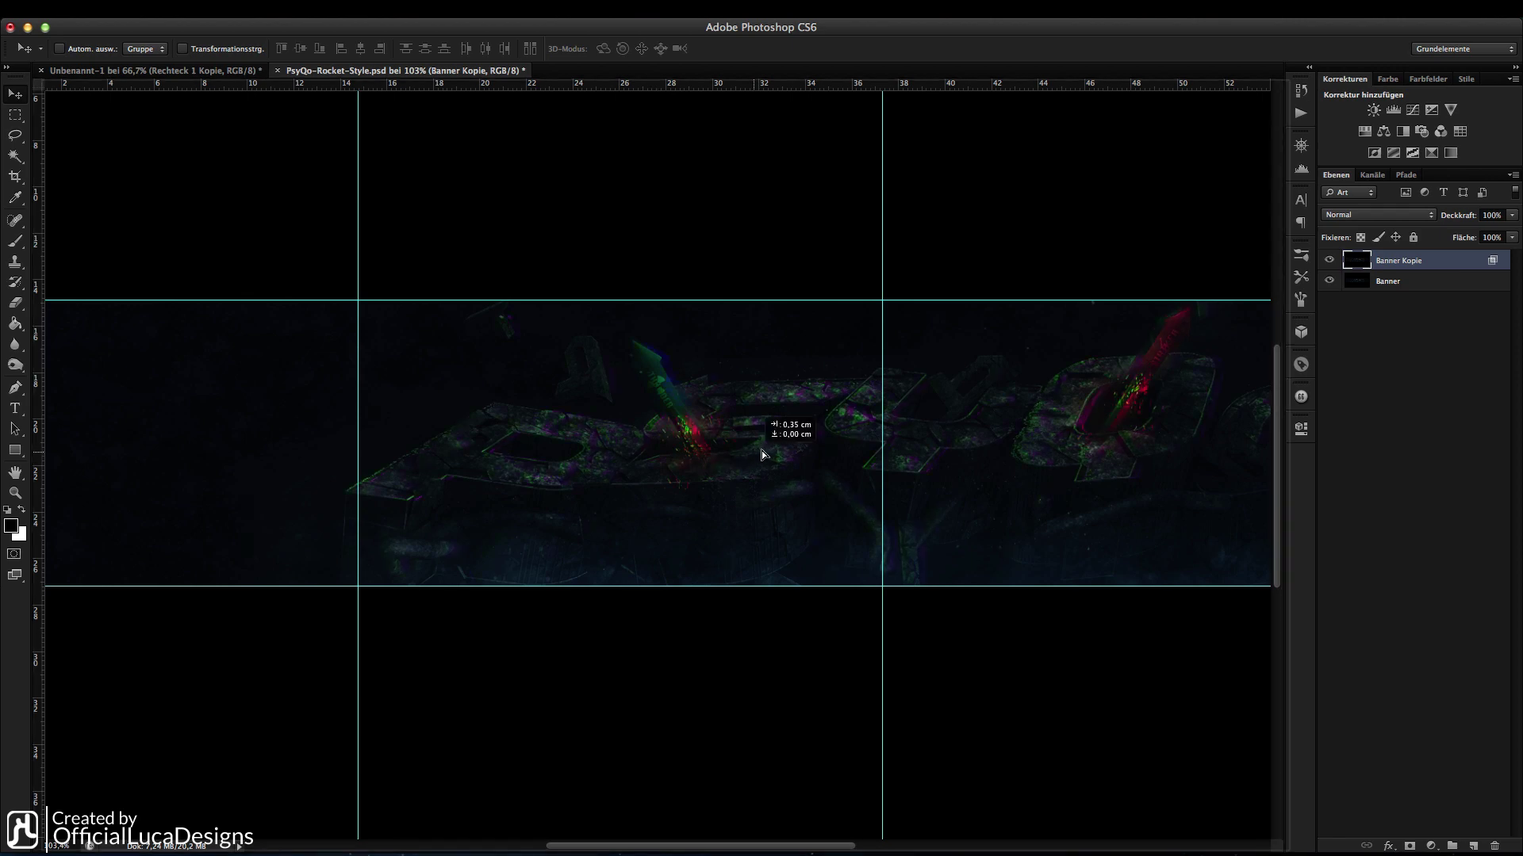
pyautogui.moveTo(761, 450); pyautogui.dragTo(817, 438)
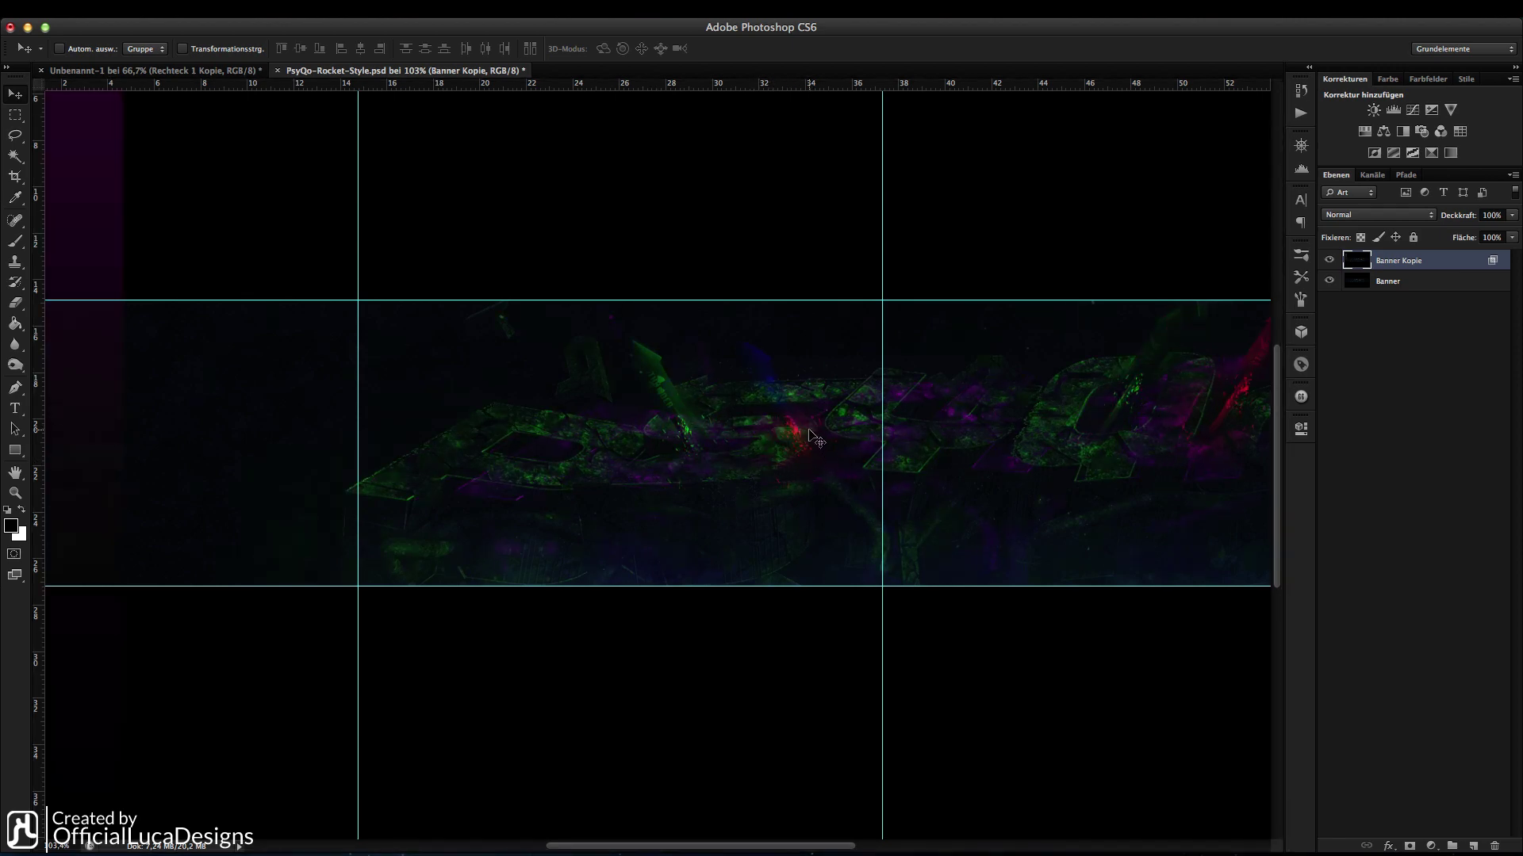
pyautogui.hotkey('ctrl', 'z')
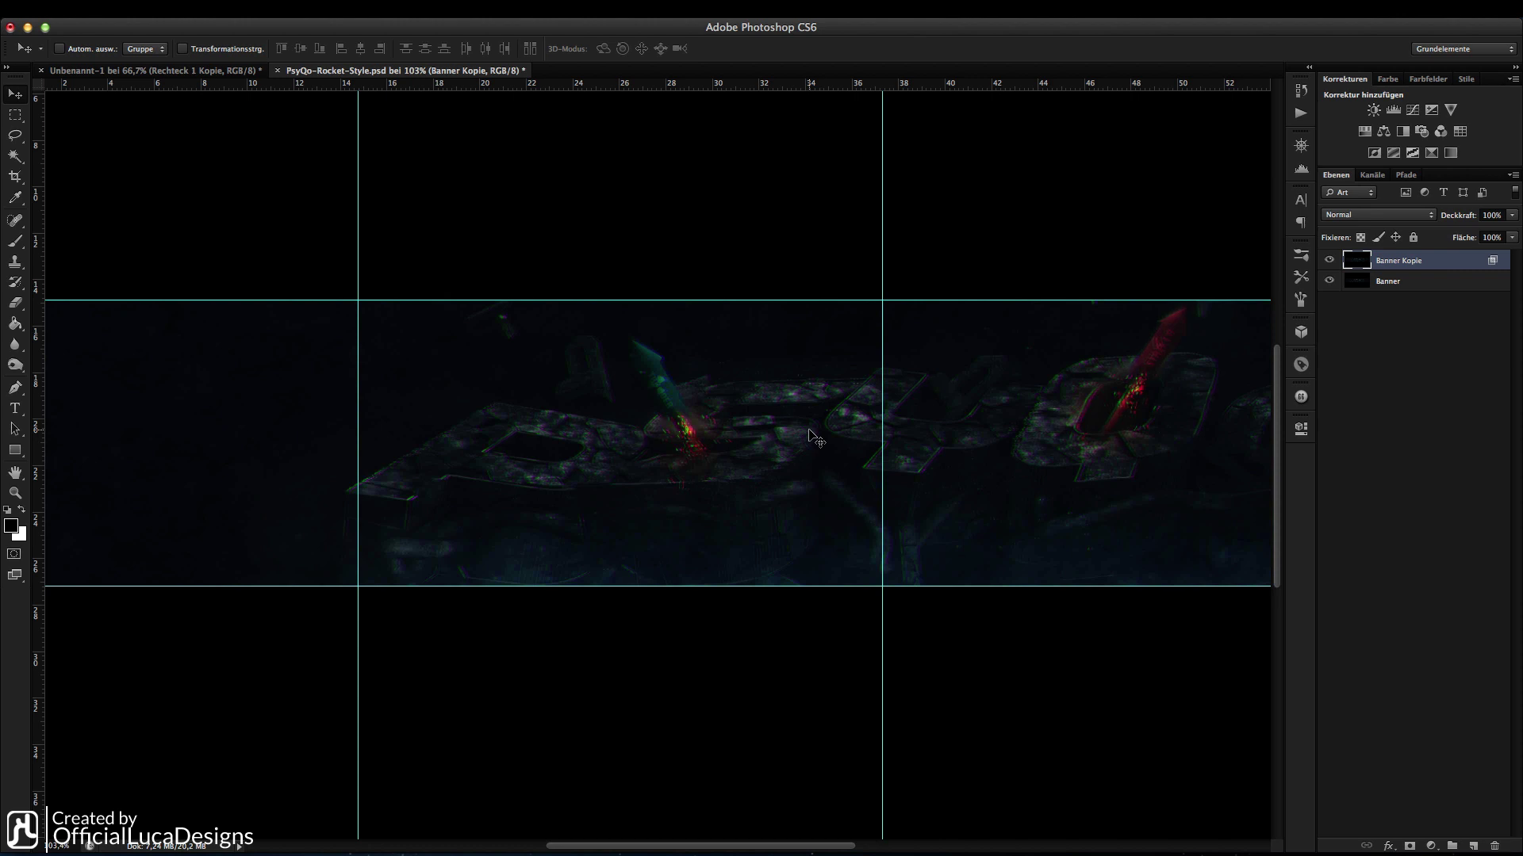
pyautogui.hscroll(3, 815, 437)
pyautogui.hscroll(2, 815, 436)
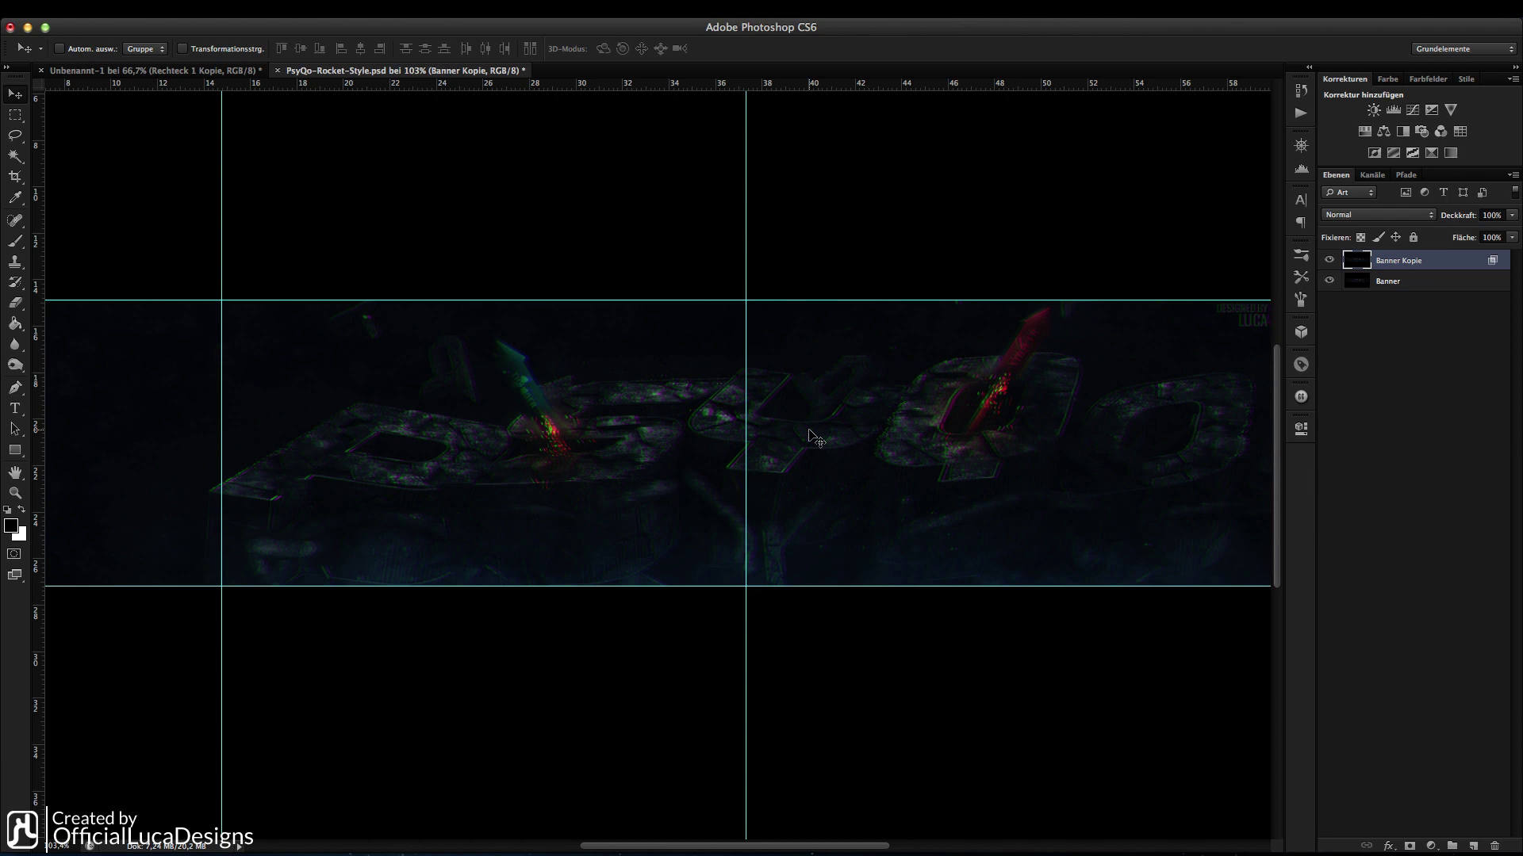
pyautogui.hscroll(6, 815, 436)
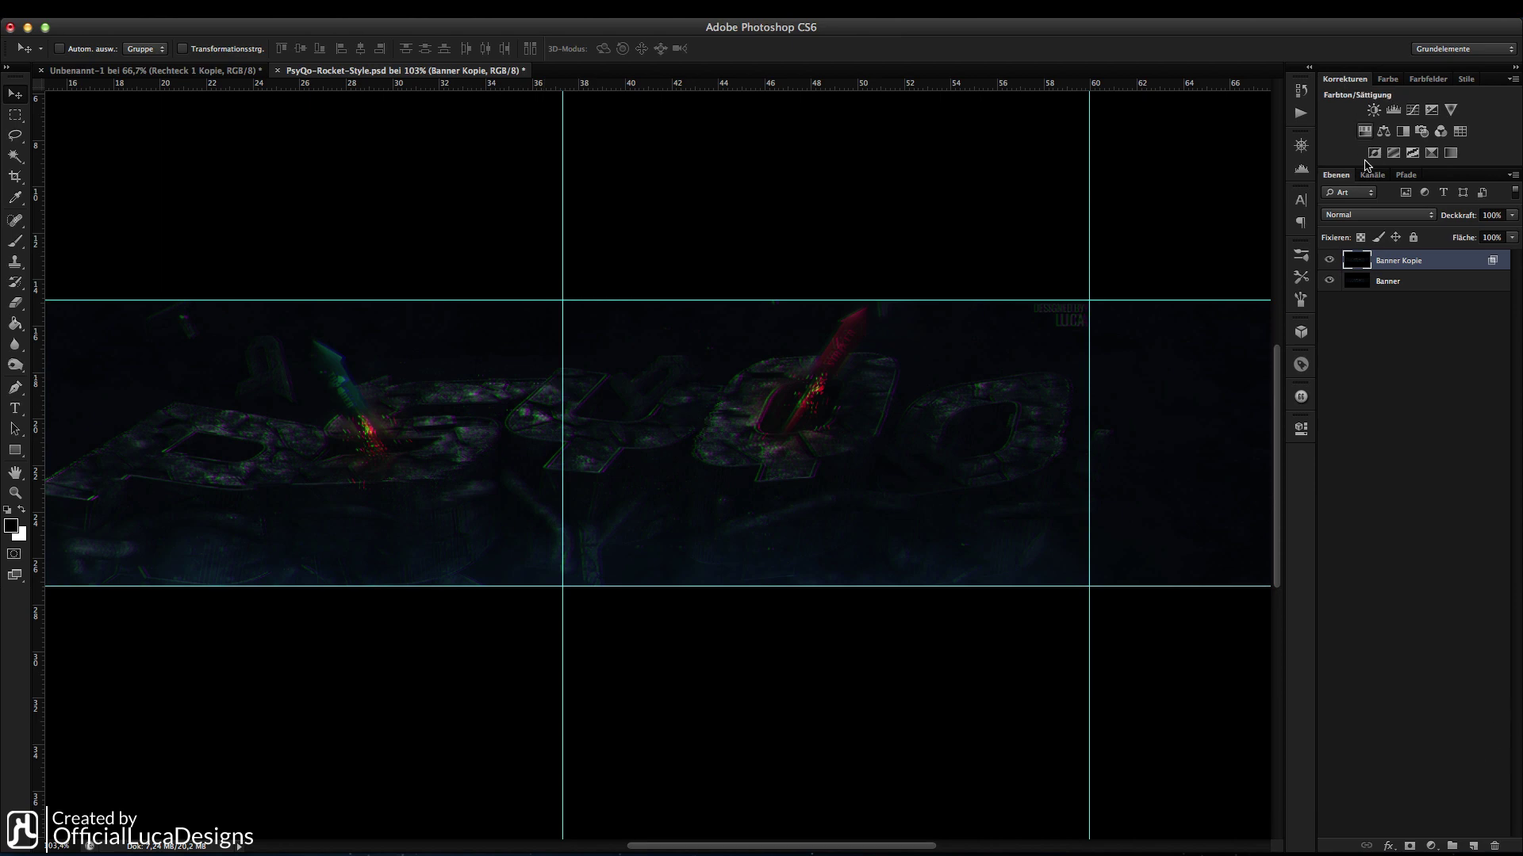
# Exclude only the R channel on Banner Kopie, then nudge it left and back right.
pyautogui.doubleClick(1365, 262)
pyautogui.click(1176, 450)
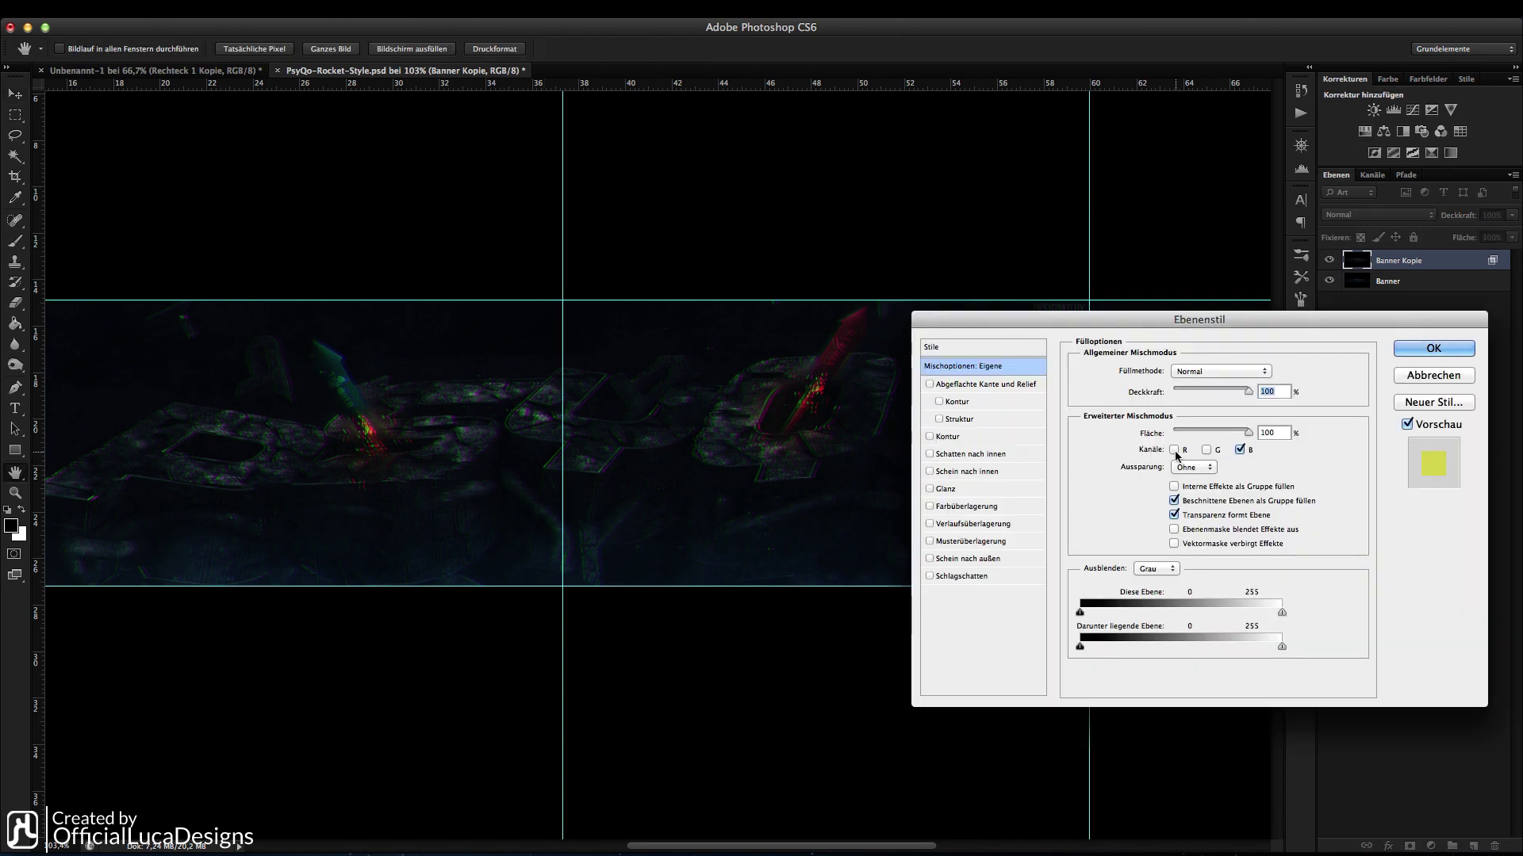
pyautogui.click(1176, 451)
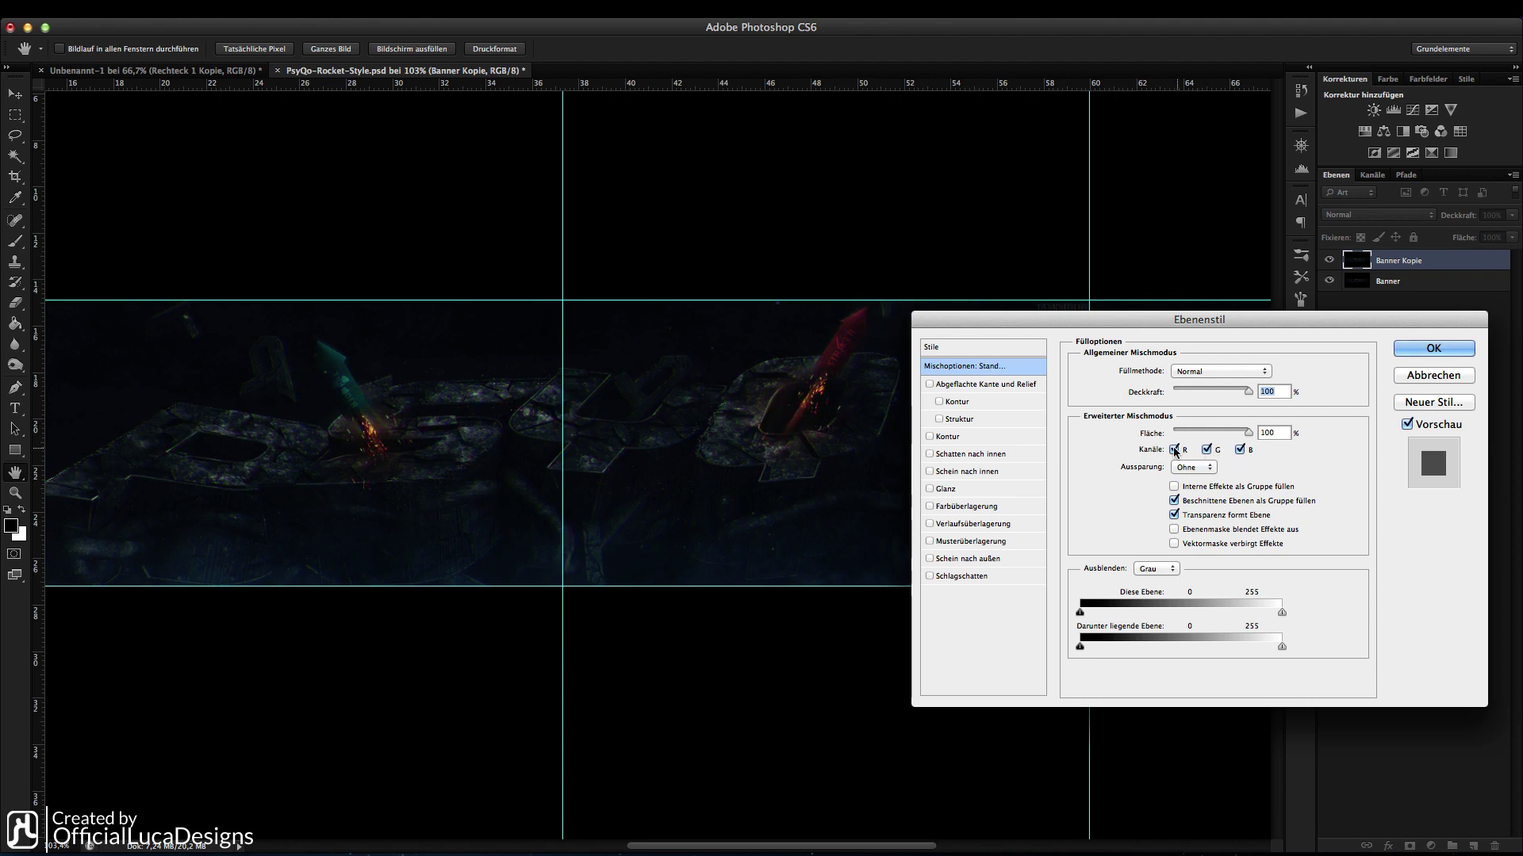
pyautogui.click(1174, 450)
pyautogui.click(1431, 350)
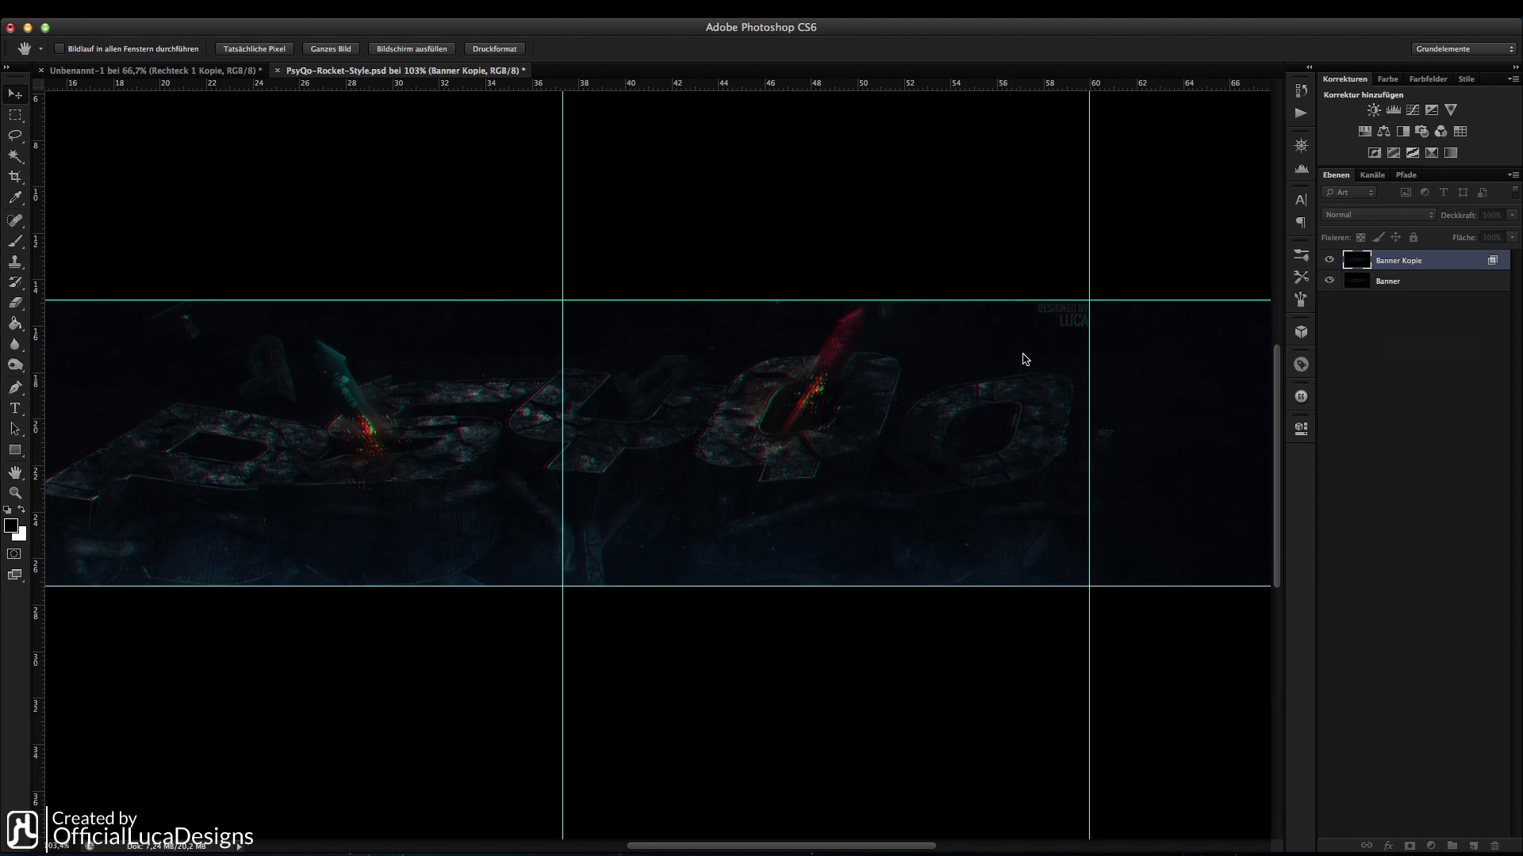
pyautogui.press('v')
pyautogui.press('Left')
pyautogui.press('Left')
pyautogui.press('Left')
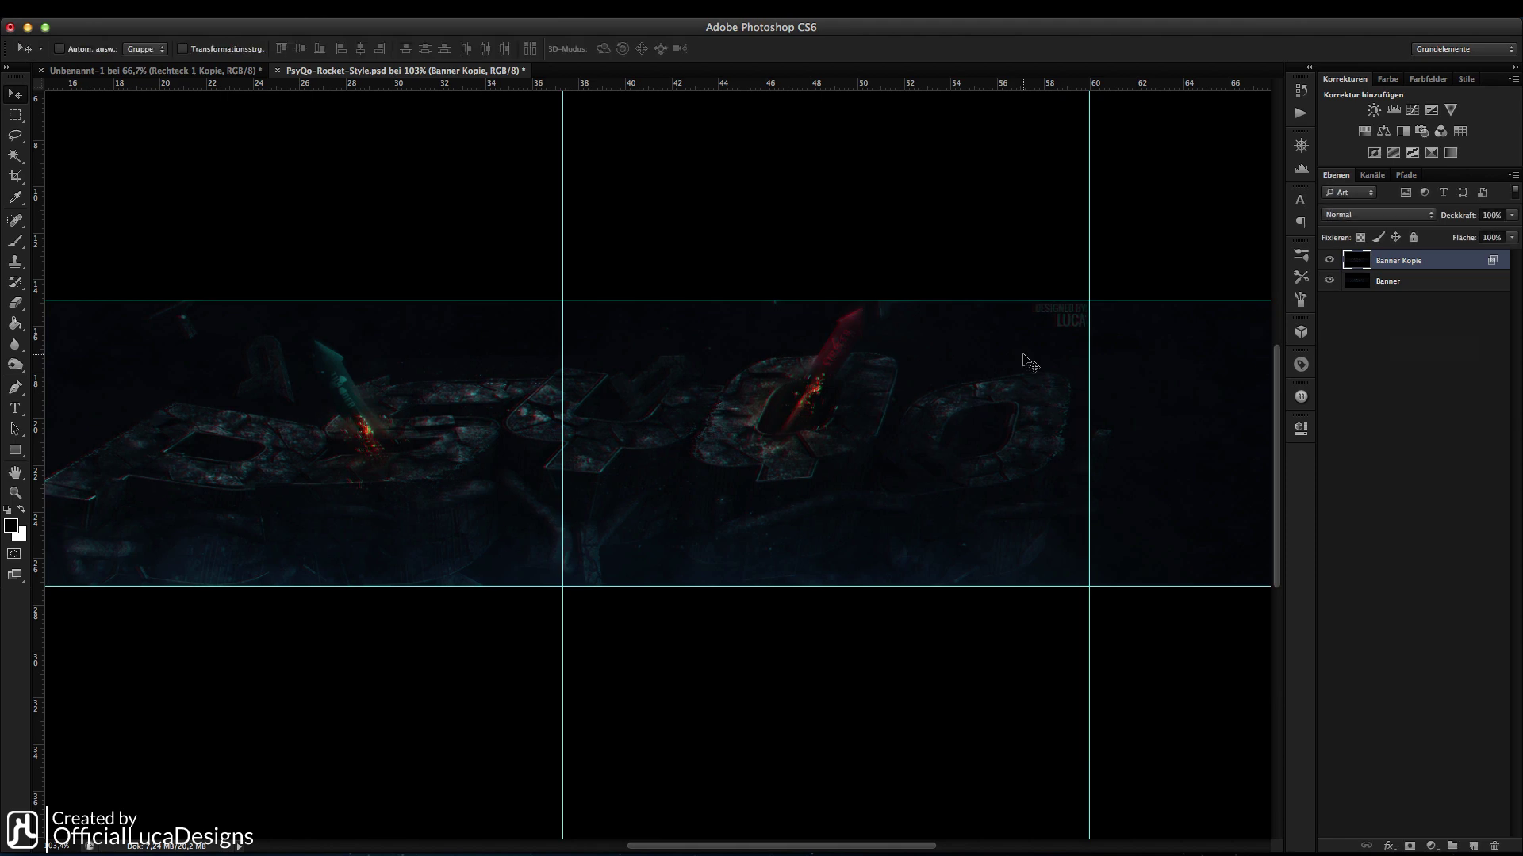
pyautogui.press('Right')
pyautogui.press('Right')
pyautogui.press('Right')
# Add a layer mask to Banner Kopie, test black brush strokes around the rocket, then undo them.
pyautogui.click(1409, 847)
pyautogui.hscroll(-5, 765, 515)
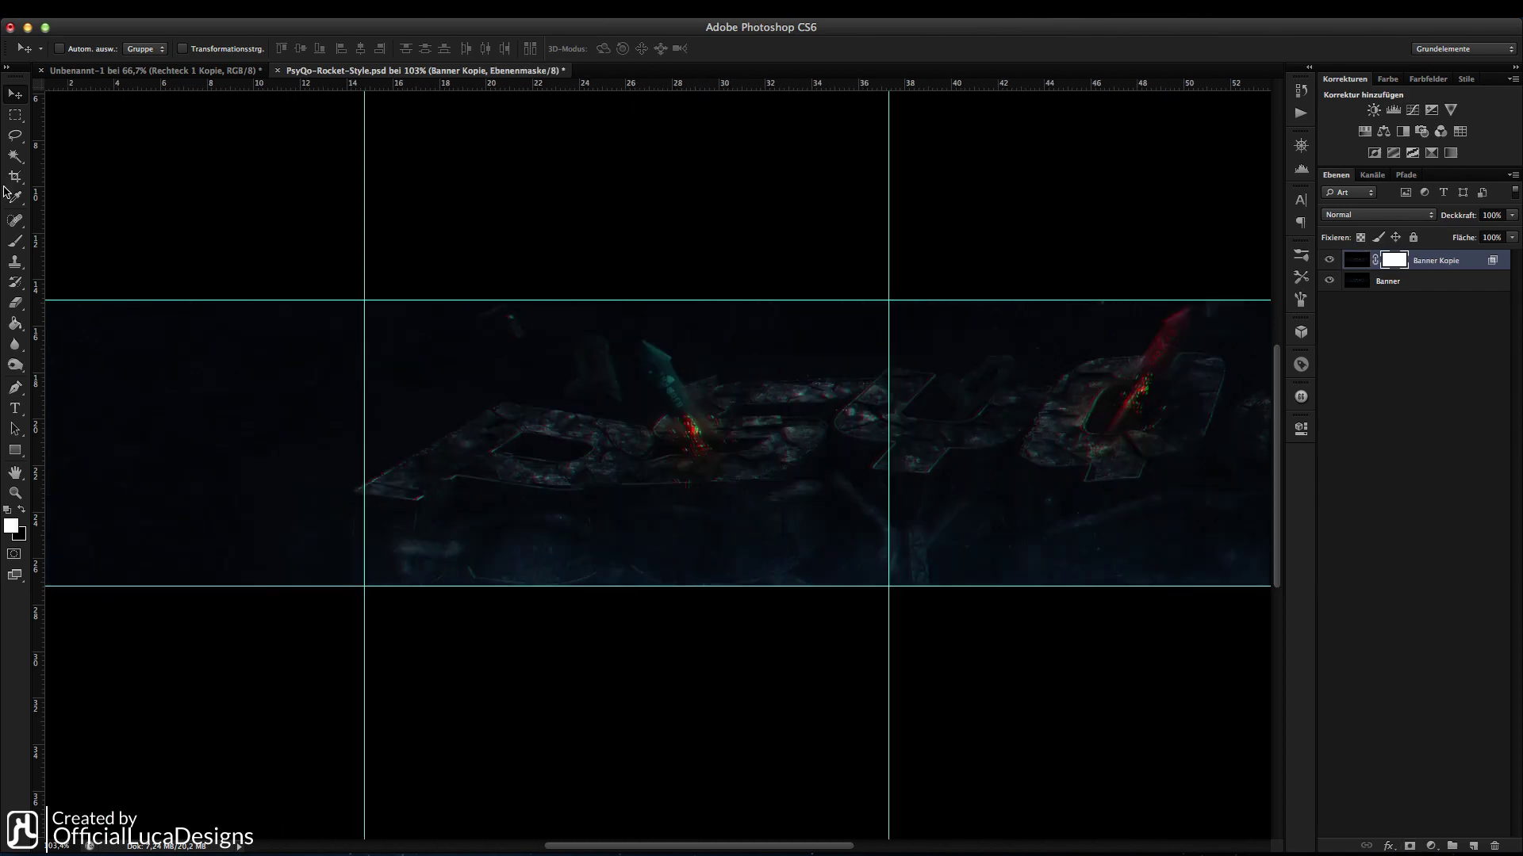
pyautogui.click(15, 241)
pyautogui.click(22, 509)
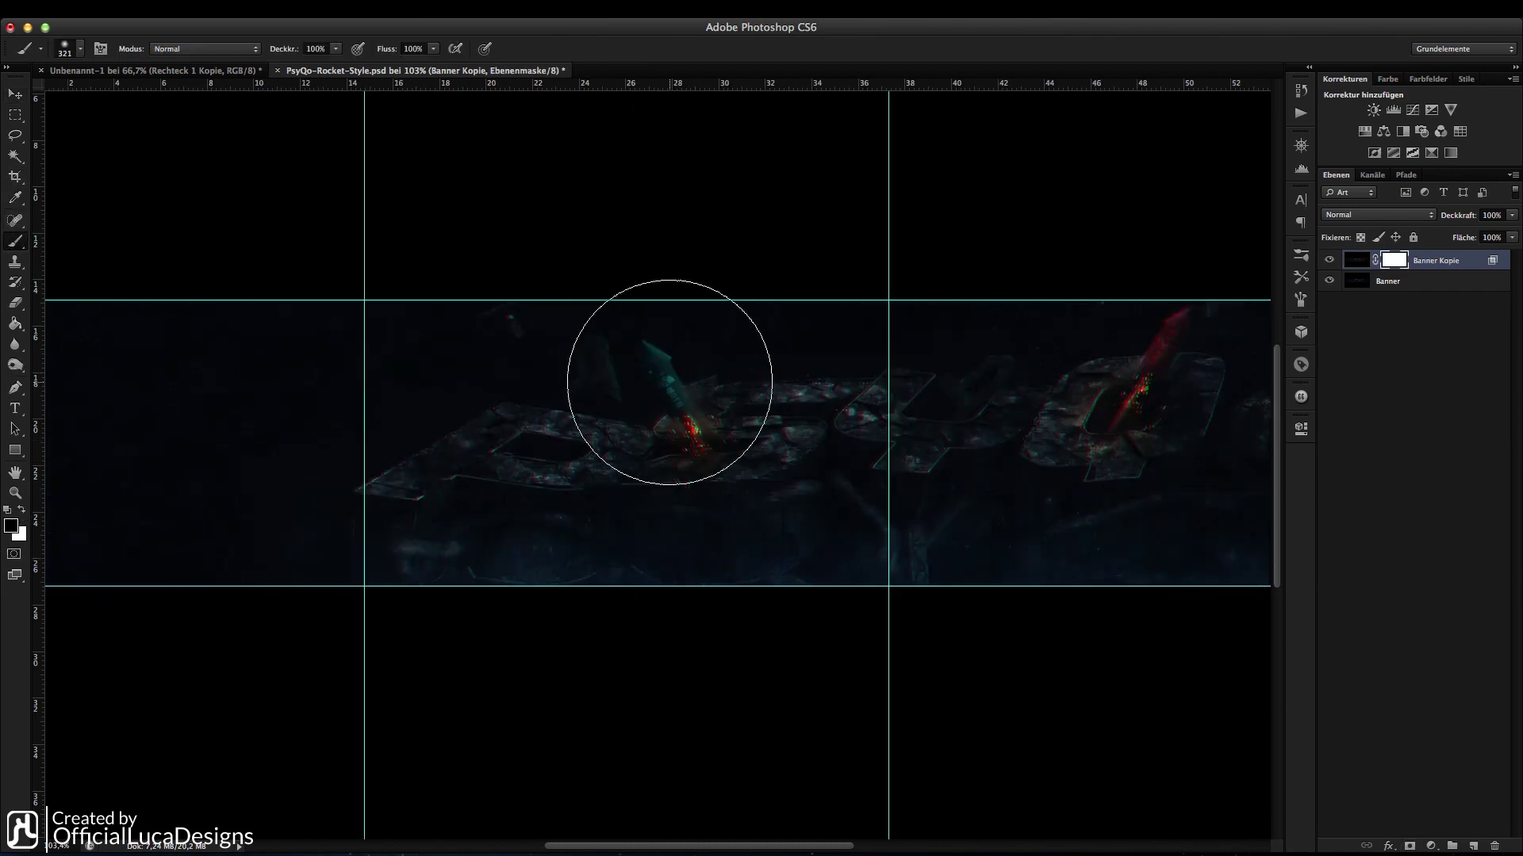
pyautogui.click(526, 433)
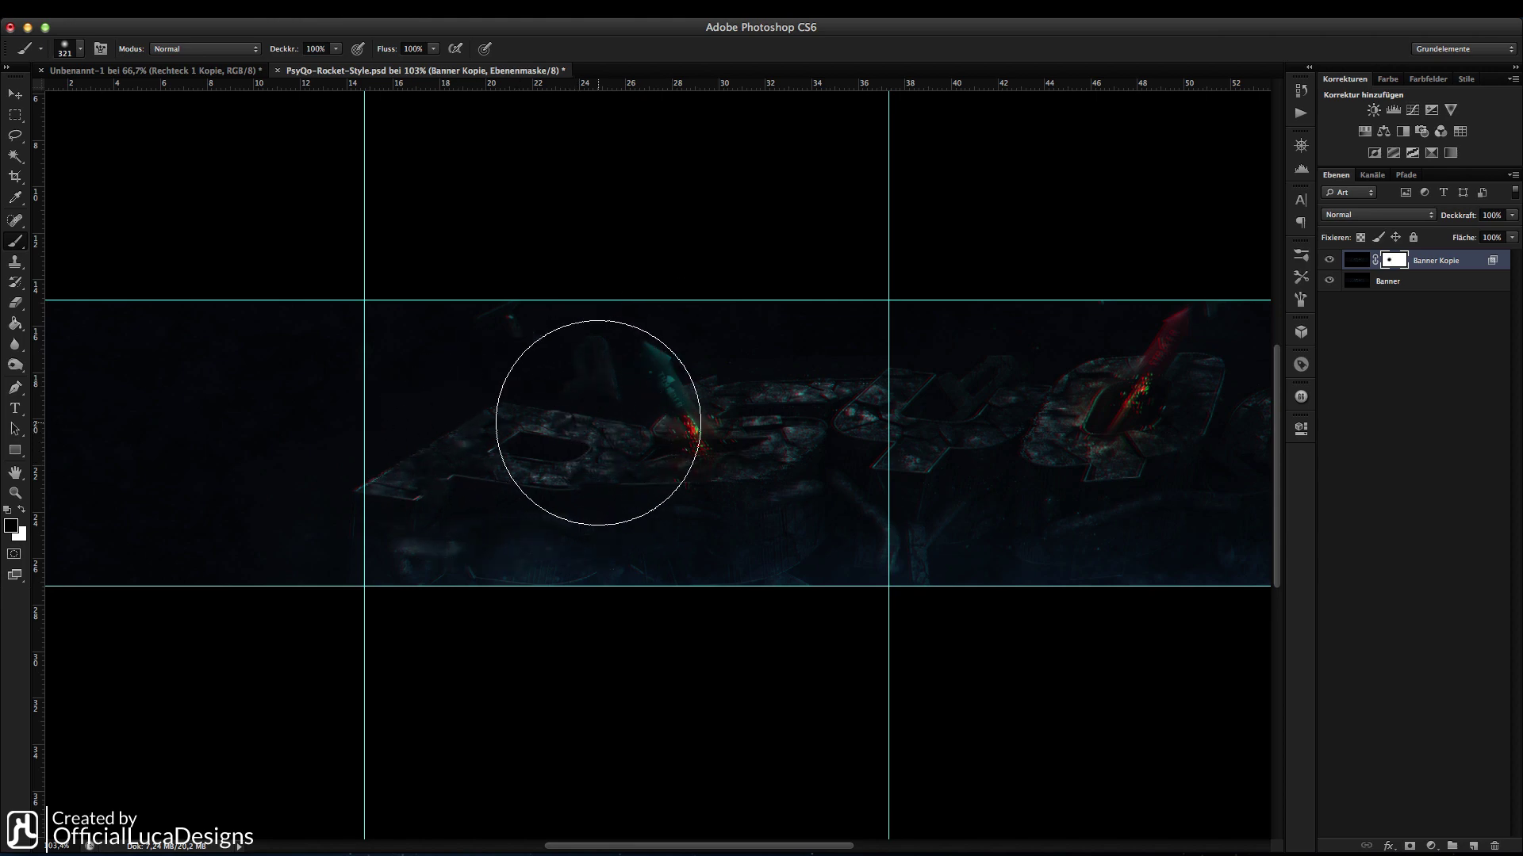
pyautogui.hscroll(5, 634, 435)
pyautogui.click(825, 413)
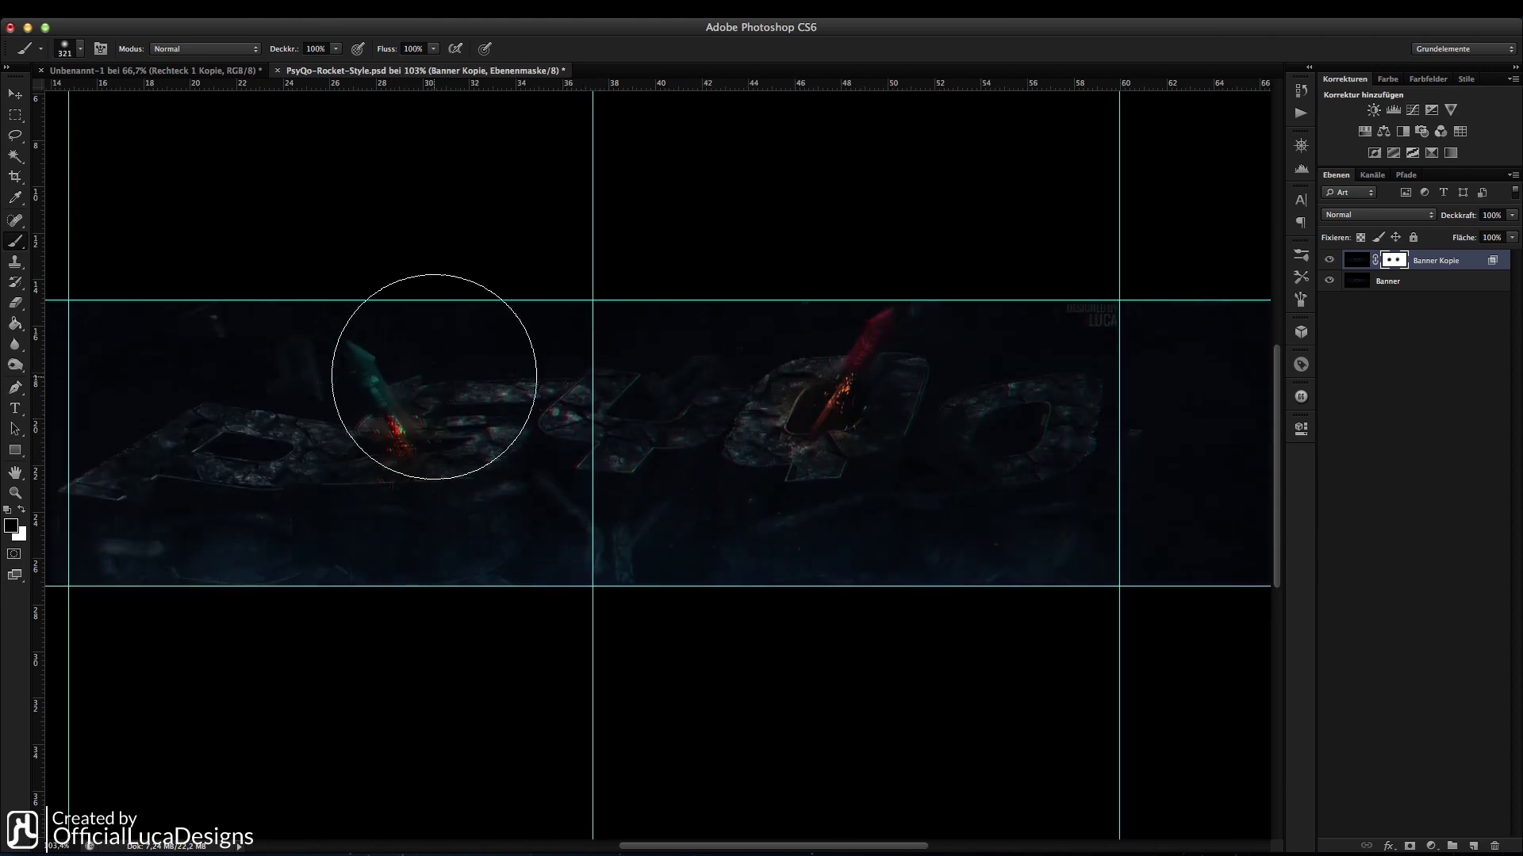
pyautogui.hotkey('ctrl', 'alt', 'z')
pyautogui.hotkey('ctrl', 'alt', 'z')
# Invert the mask to black and paint white over parts of the lettering and red rocket.
pyautogui.click(15, 94)
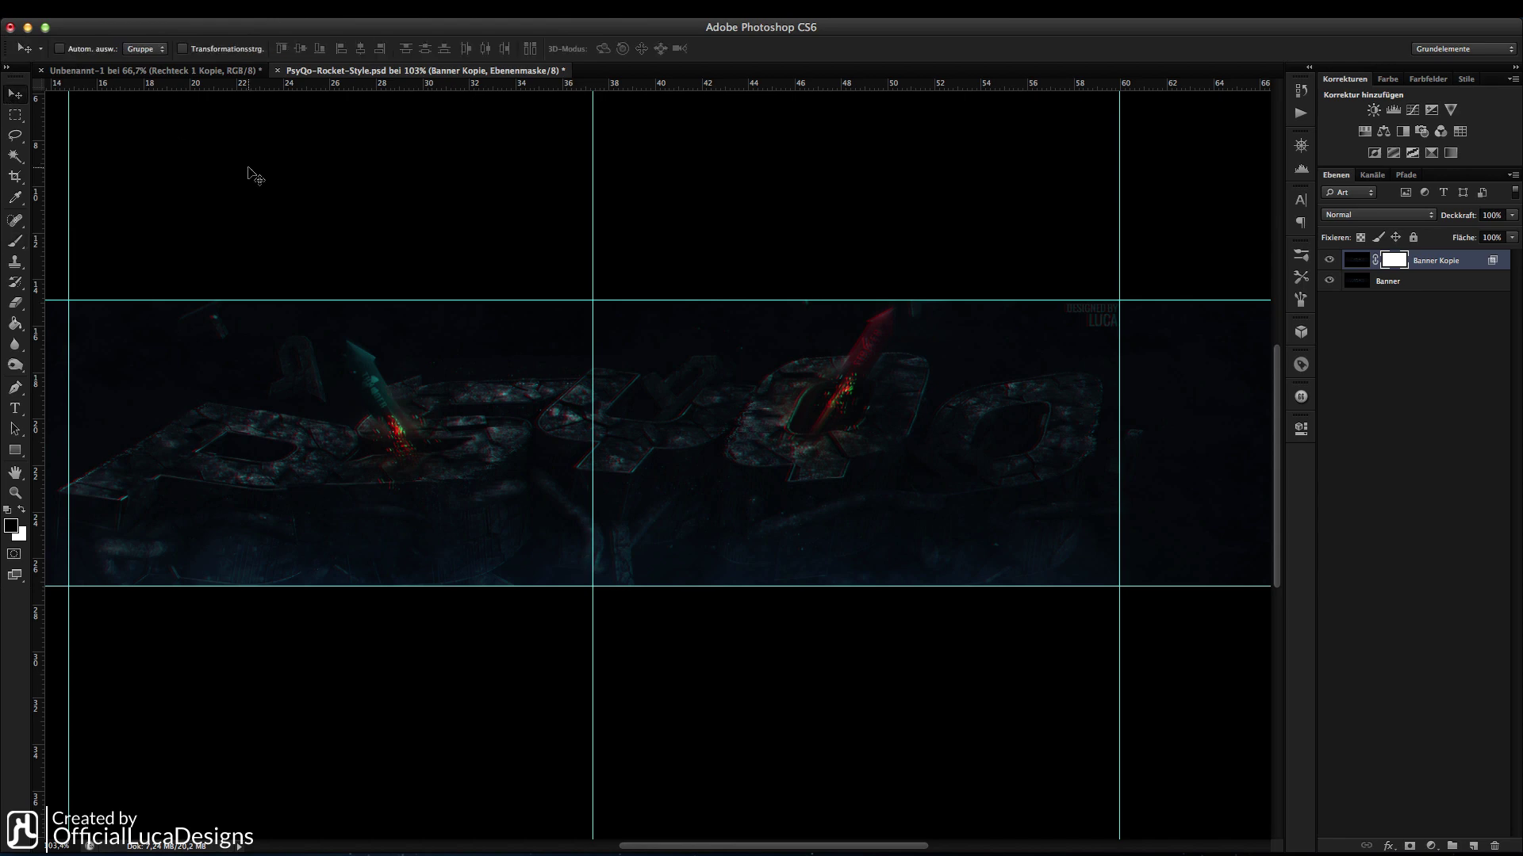
pyautogui.hotkey('ctrl', 'i')
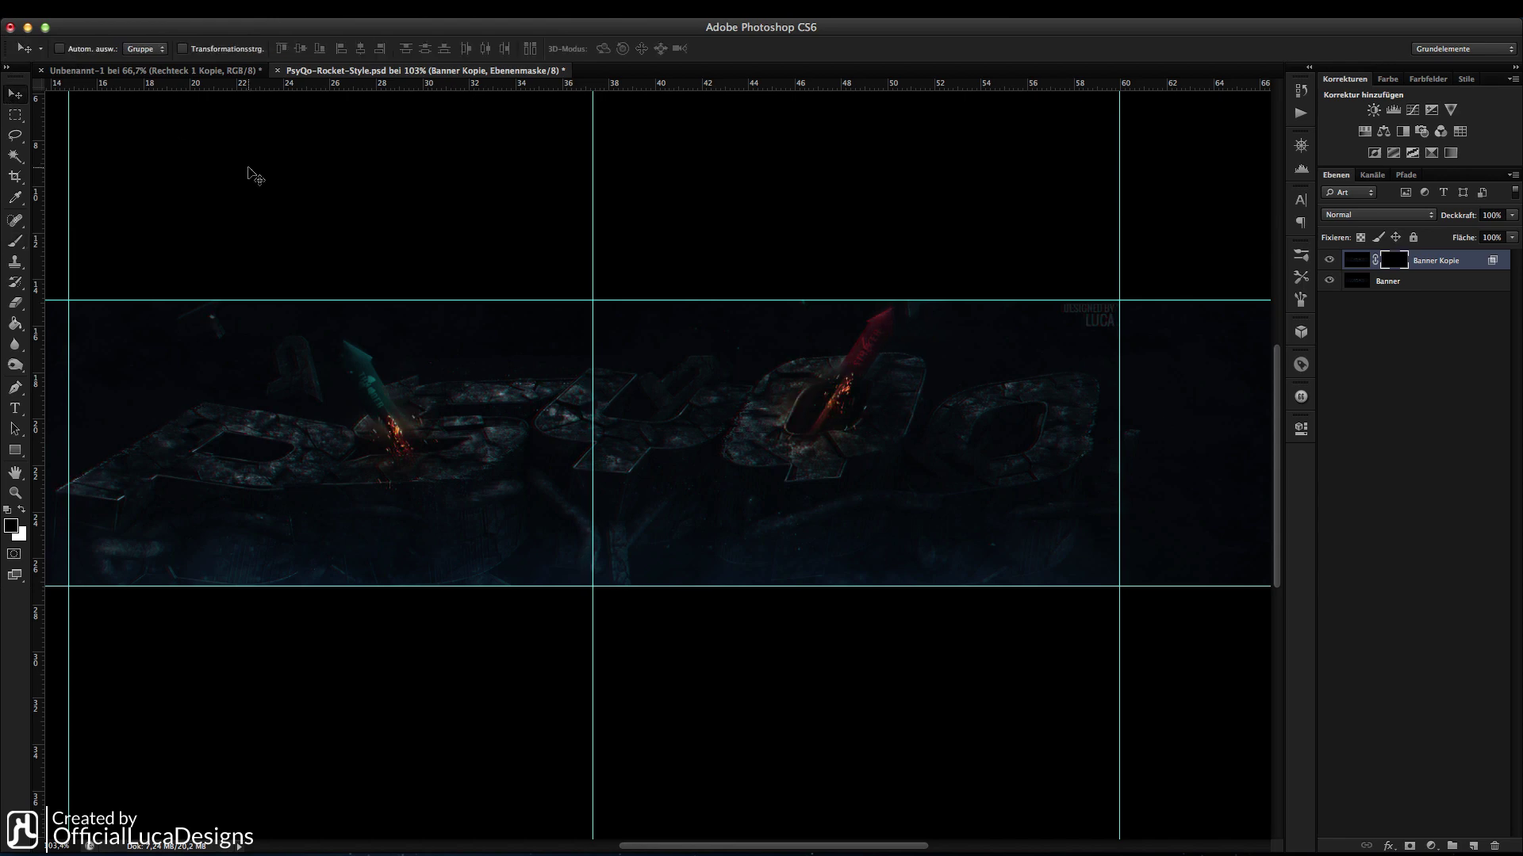
pyautogui.press('b')
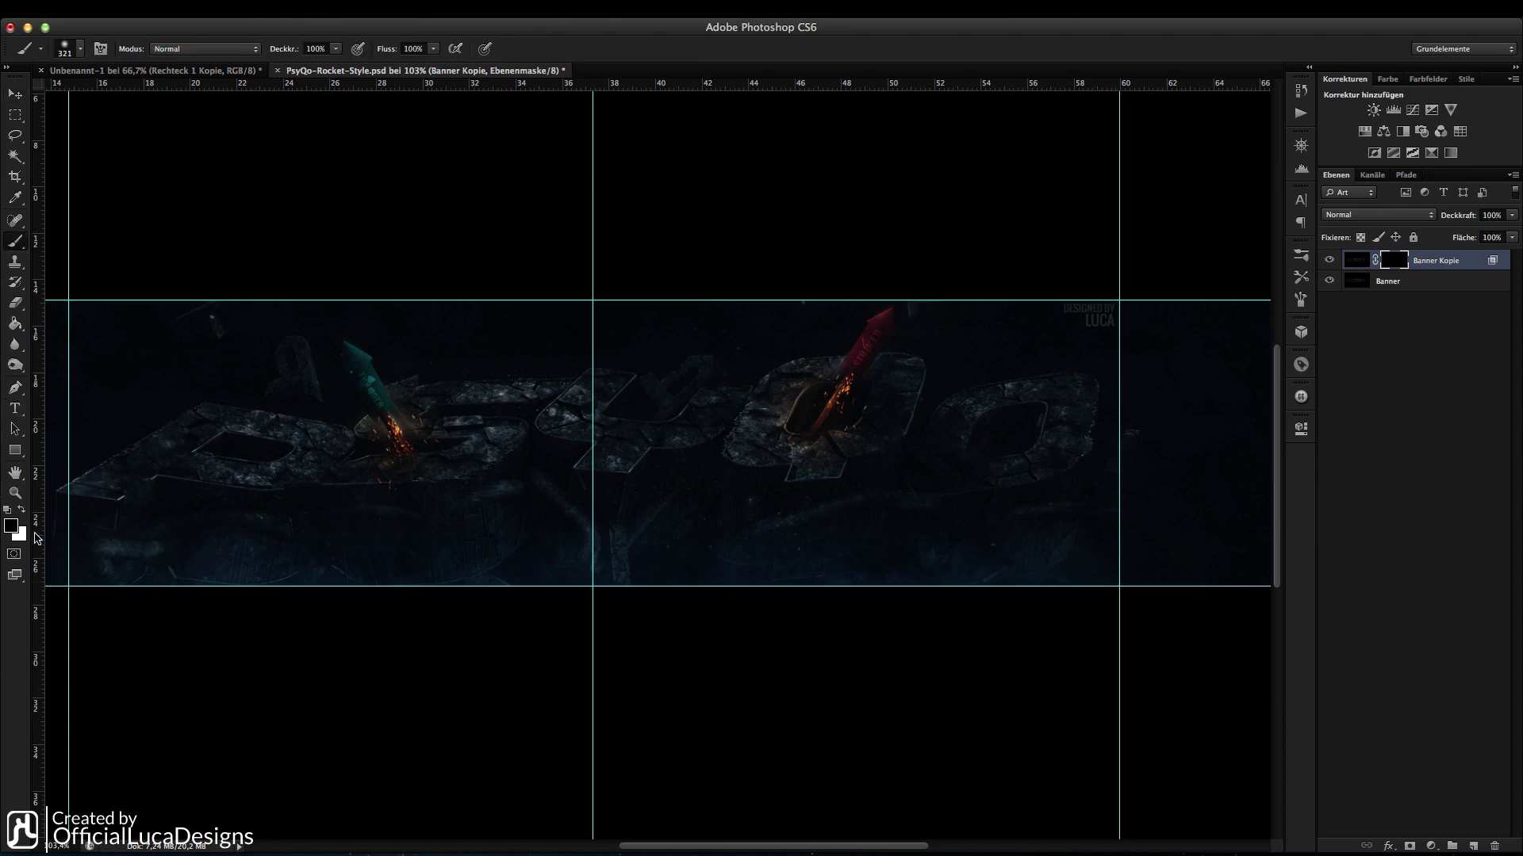
pyautogui.press('x')
pyautogui.hscroll(-3, 341, 568)
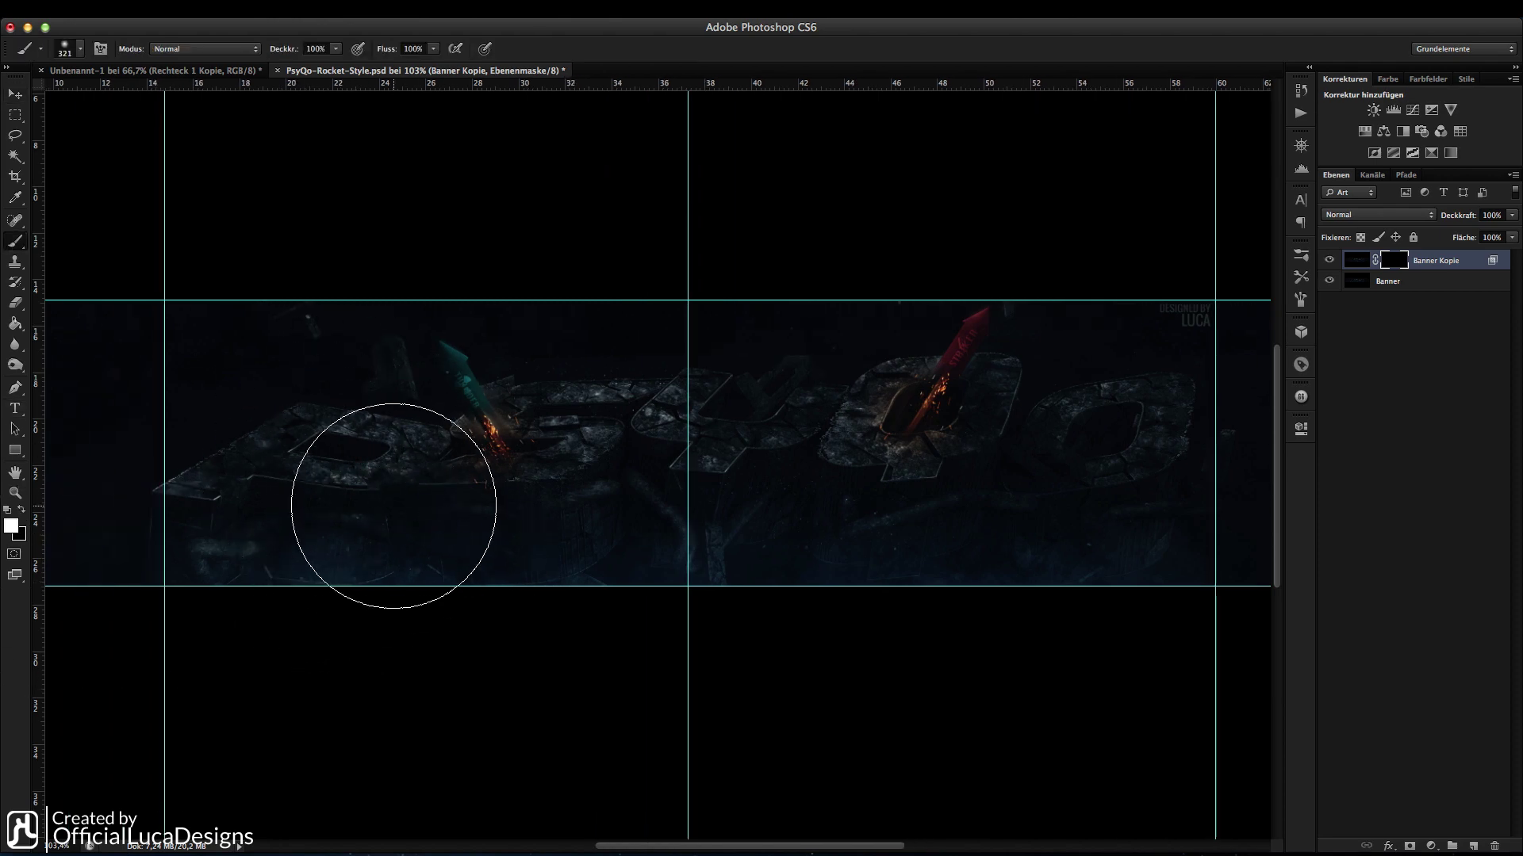
pyautogui.click(670, 406)
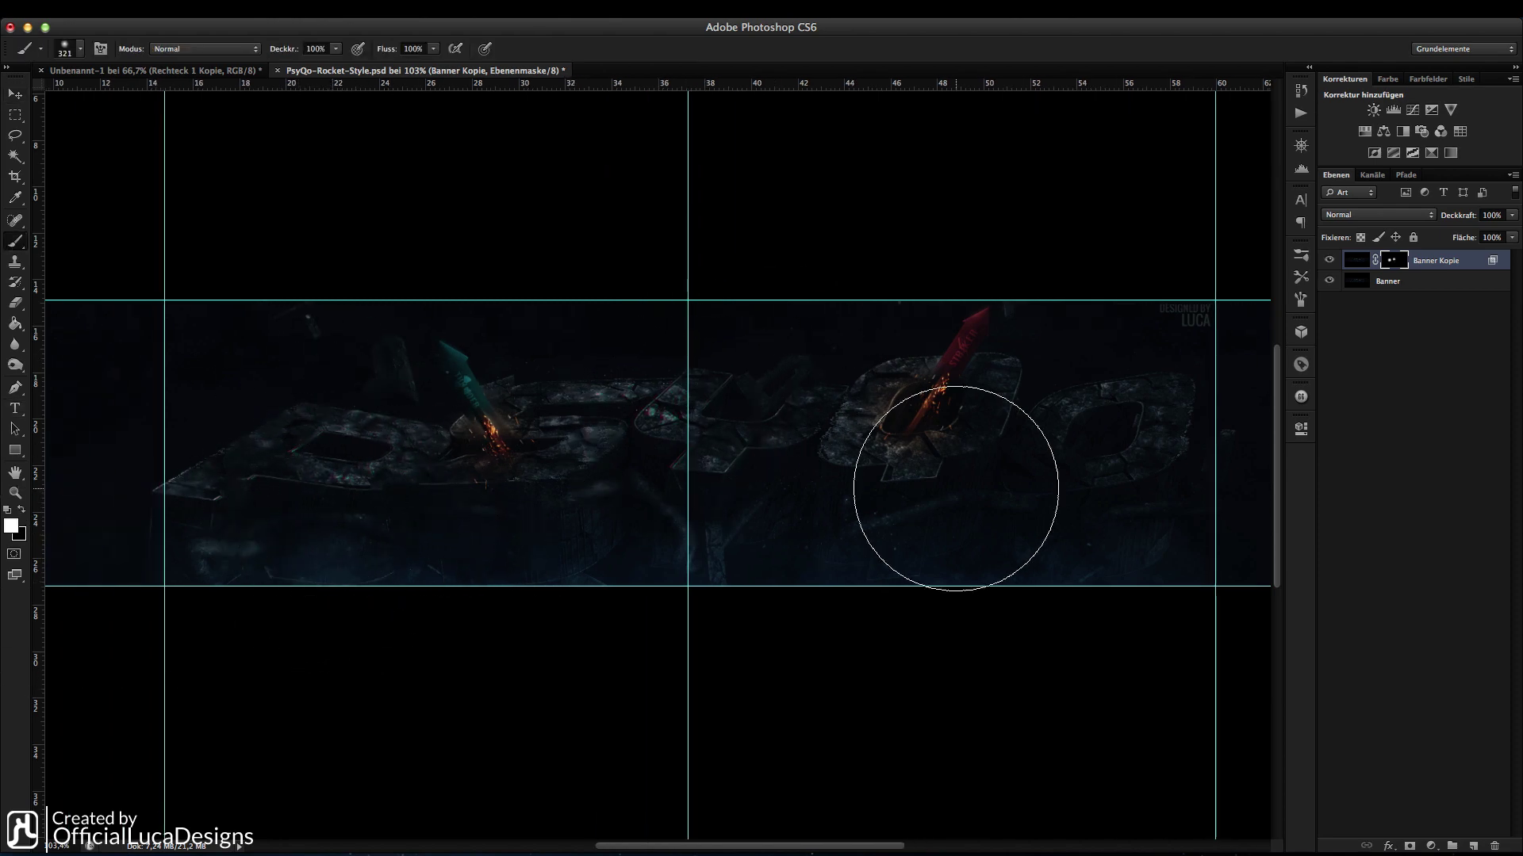
pyautogui.click(1091, 469)
pyautogui.click(924, 391)
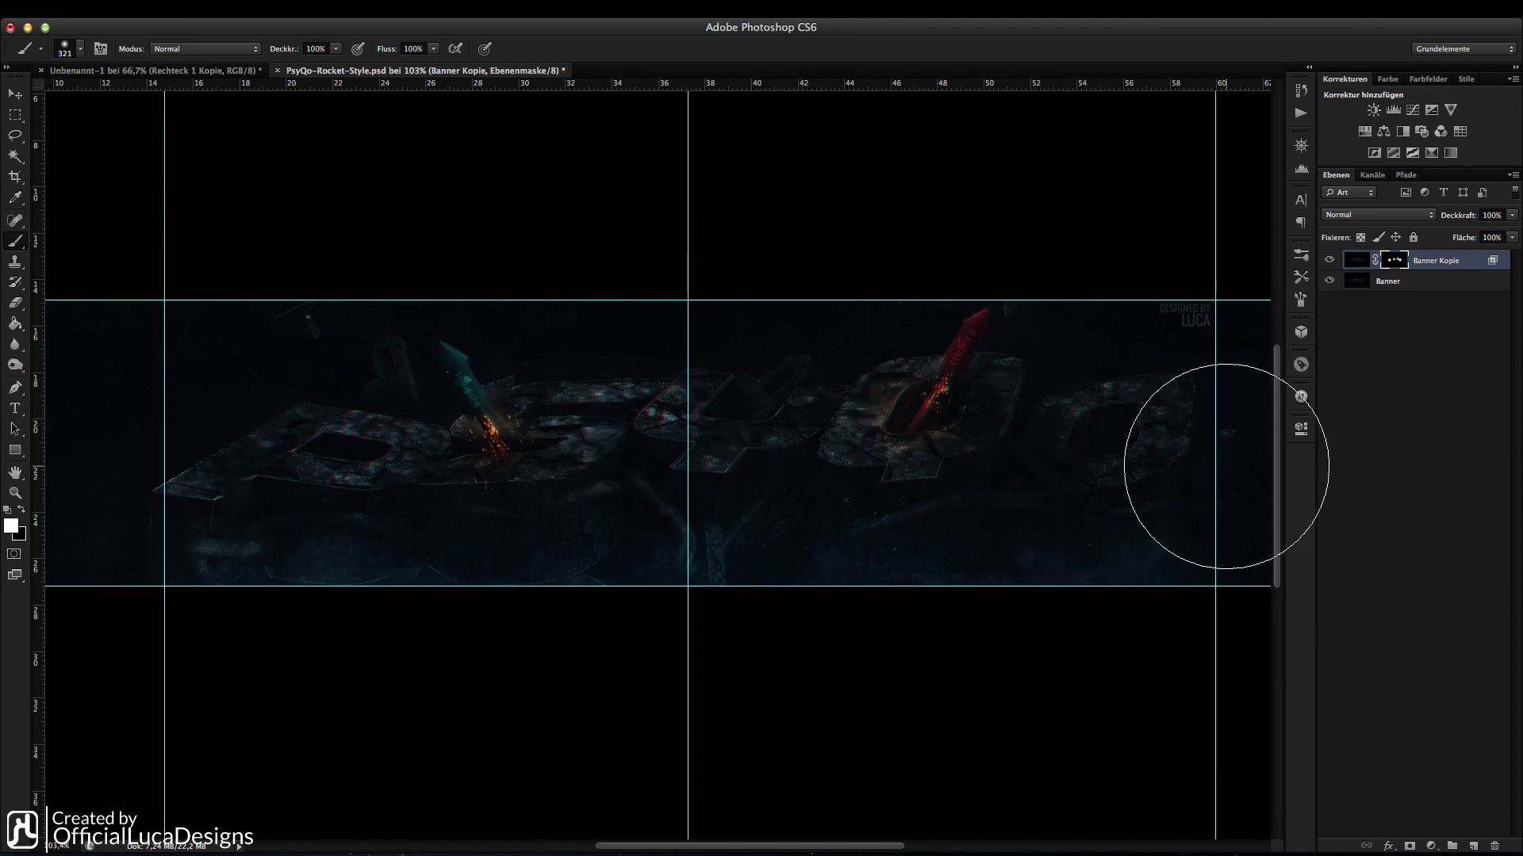
pyautogui.hscroll(-10, 497, 471)
pyautogui.hscroll(3, 497, 470)
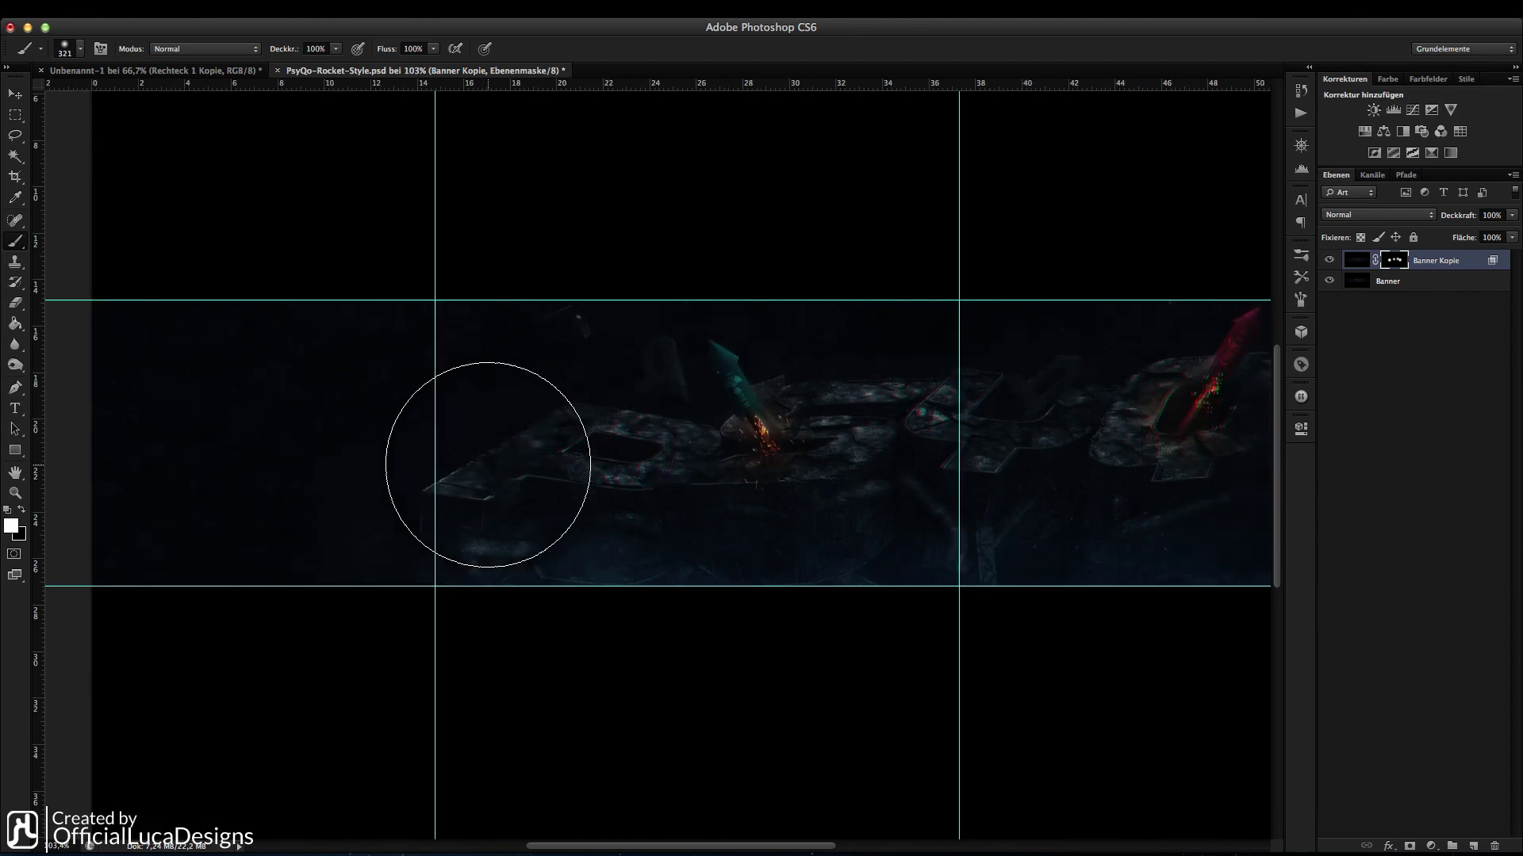
pyautogui.hscroll(12, 507, 472)
pyautogui.hscroll(-4, 508, 468)
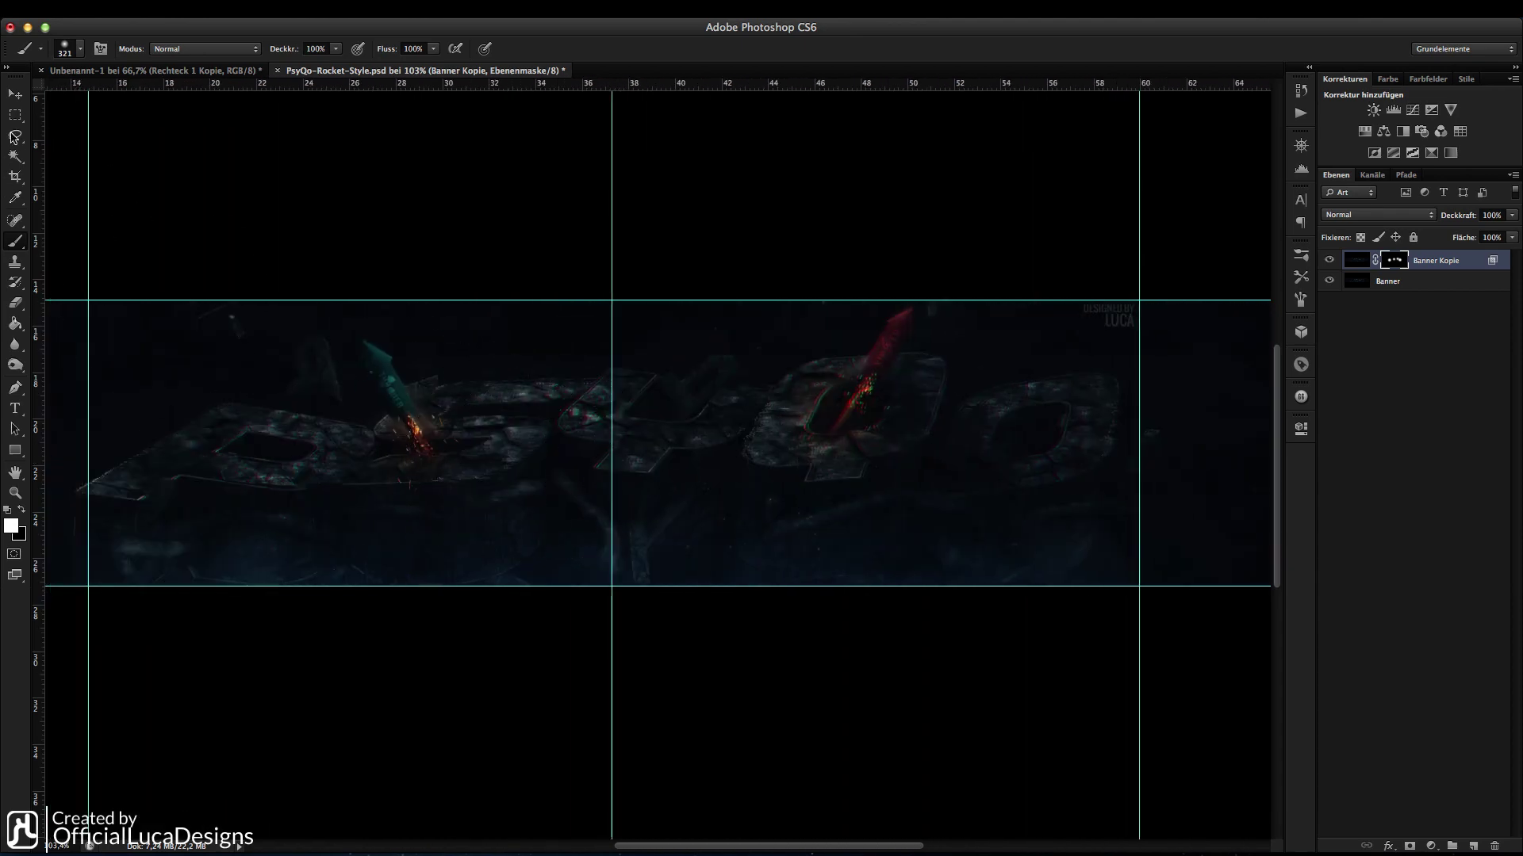
pyautogui.click(15, 93)
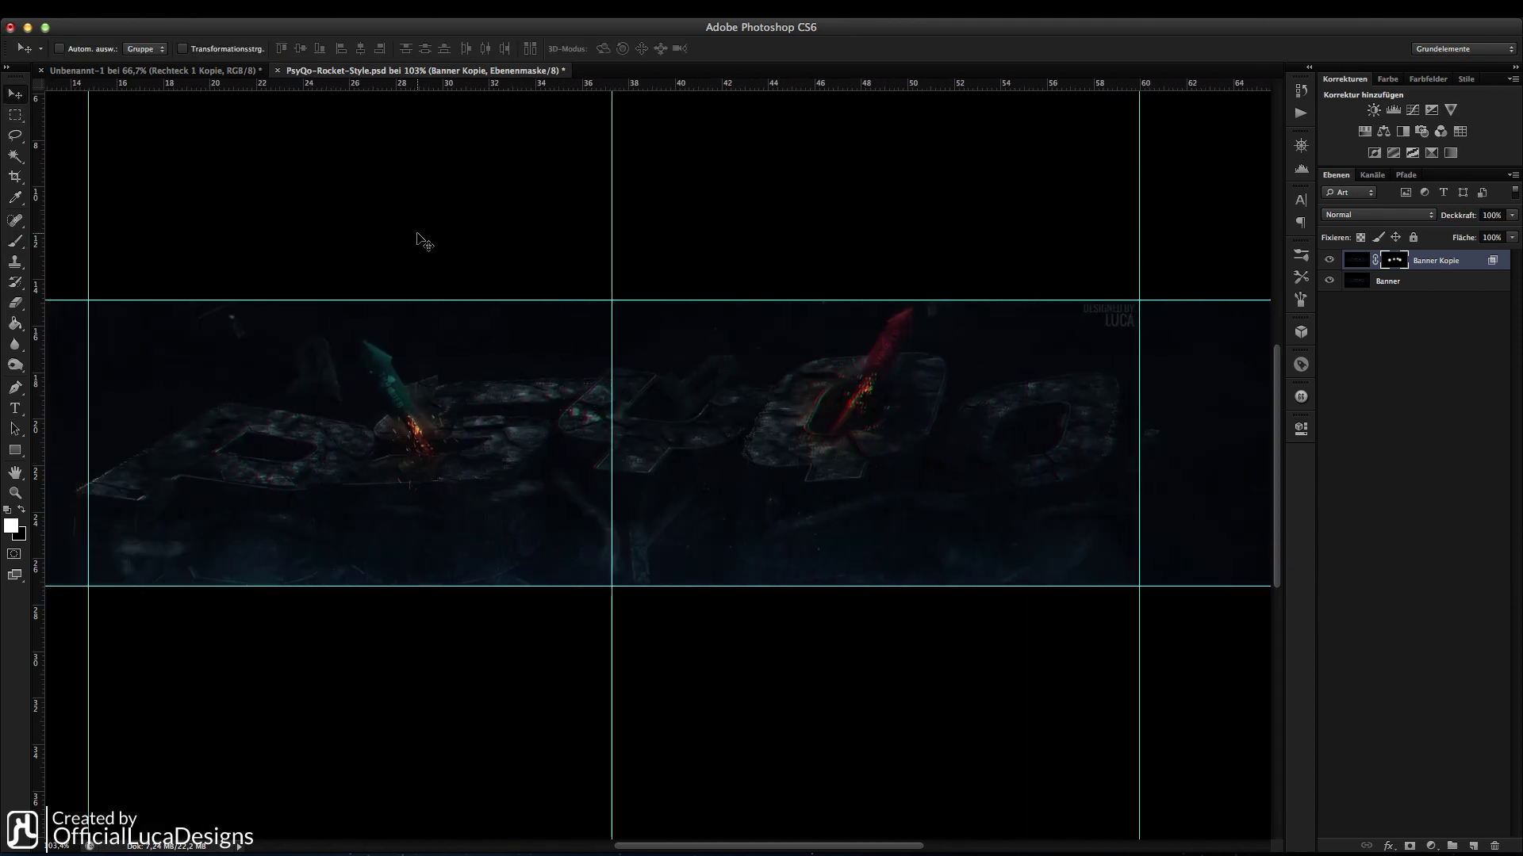